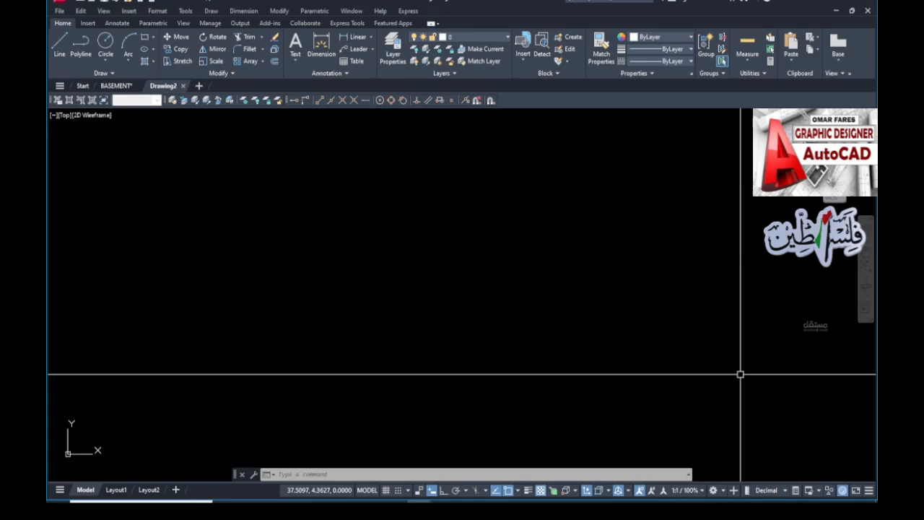
Draw a stepped multiline freehand with Ortho on, running right, up, right, down and right again.
{"action": "key", "text": "Escape"}
{"action": "key", "text": "Escape"}
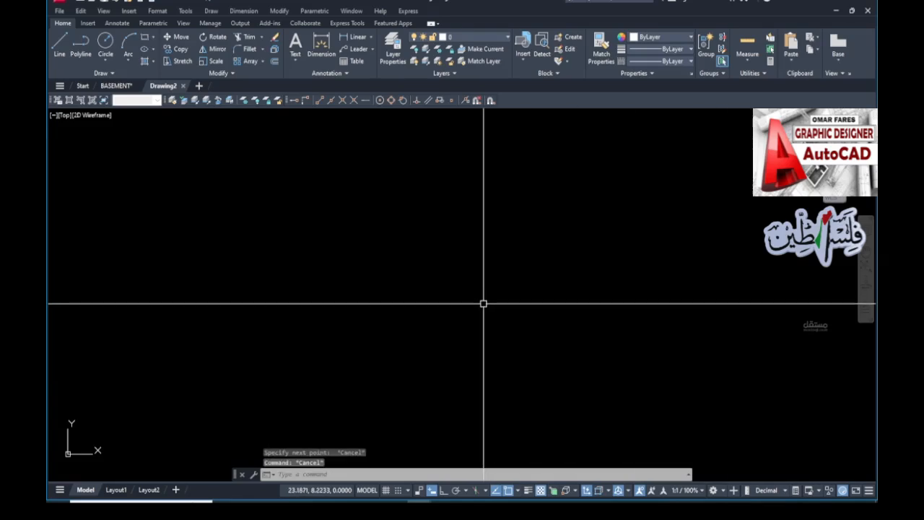
{"action": "type", "text": "ML"}
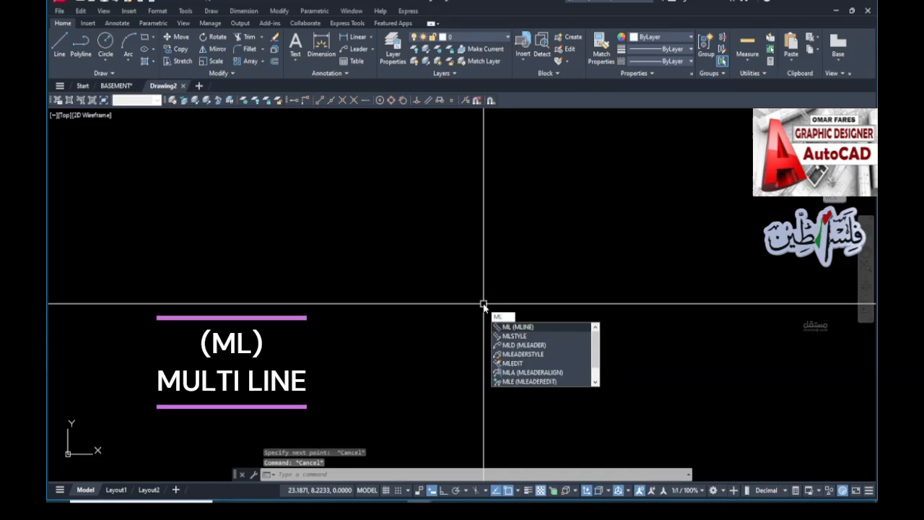
{"action": "key", "text": "Return"}
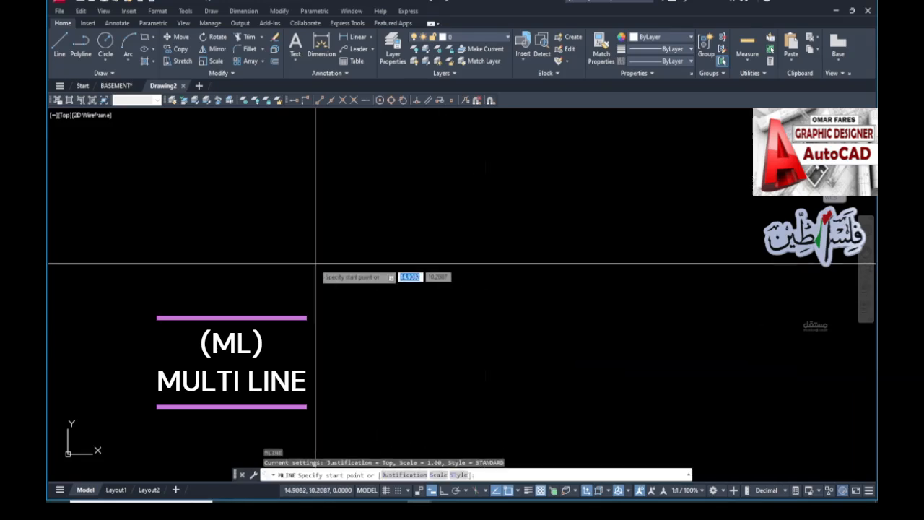
{"action": "left_click", "coordinate": [274, 268]}
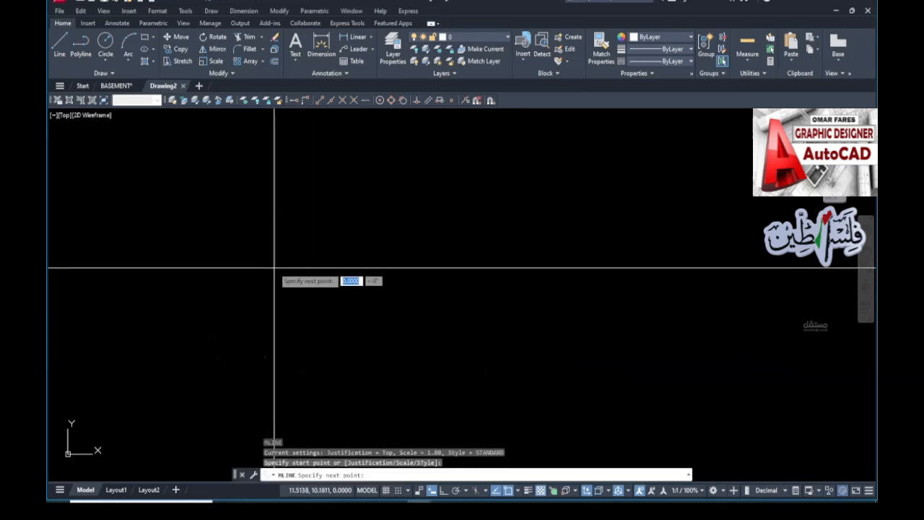
{"action": "key", "text": "F8"}
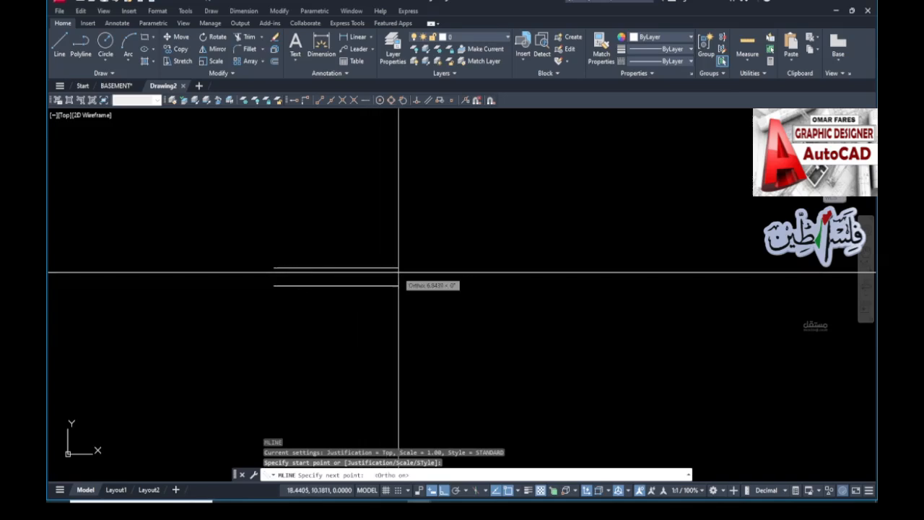
{"action": "left_click", "coordinate": [556, 268]}
{"action": "left_click", "coordinate": [588, 185]}
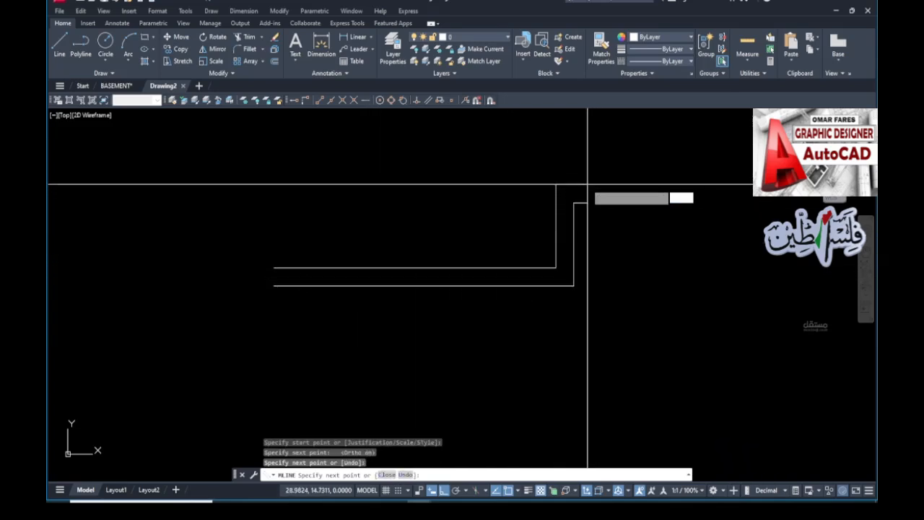
{"action": "left_click", "coordinate": [725, 187]}
{"action": "left_click", "coordinate": [732, 347]}
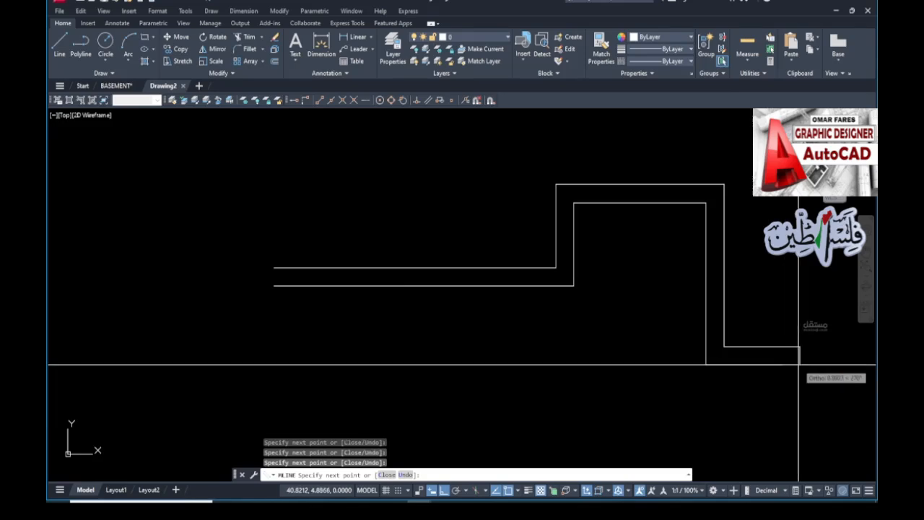
{"action": "left_click", "coordinate": [800, 364]}
{"action": "key", "text": "Escape"}
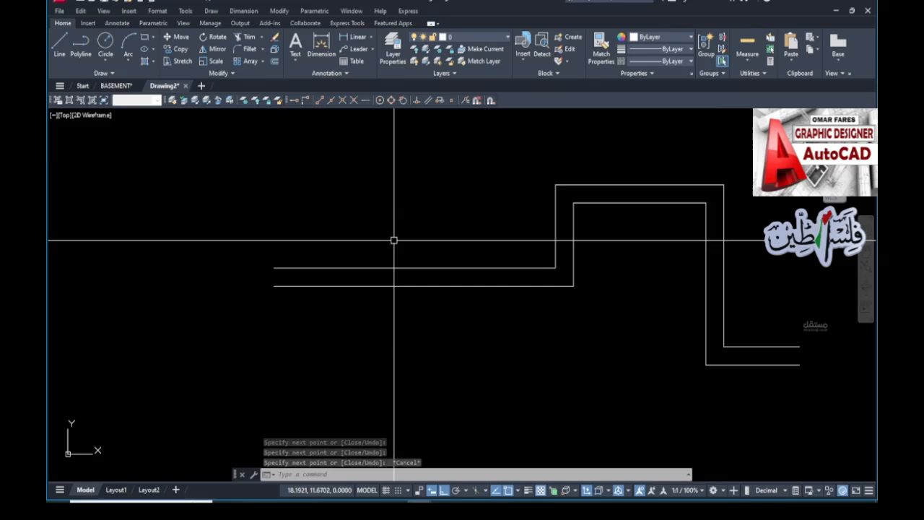
Draw a multiline with Top justification below the first one, with 5-unit segments running right, down and right.
{"action": "key", "text": "Escape"}
{"action": "type", "text": "M"}
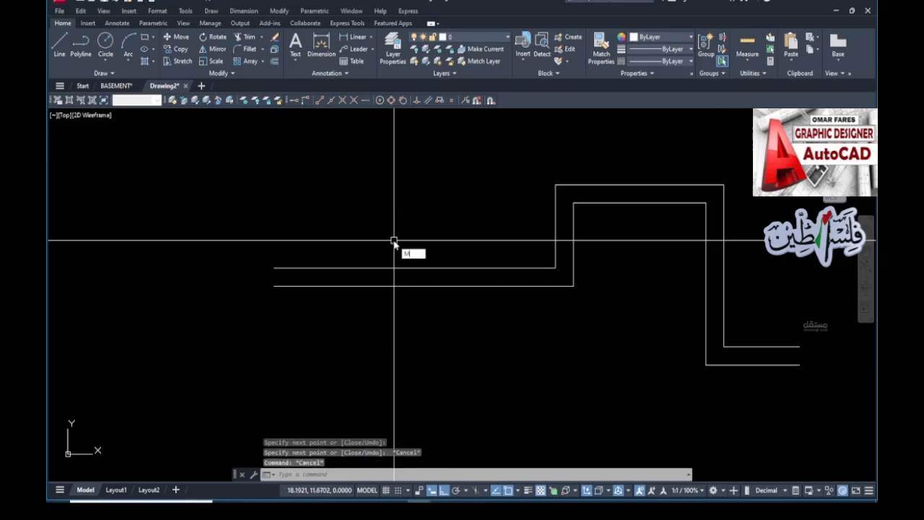
{"action": "type", "text": "L"}
{"action": "key", "text": "Return"}
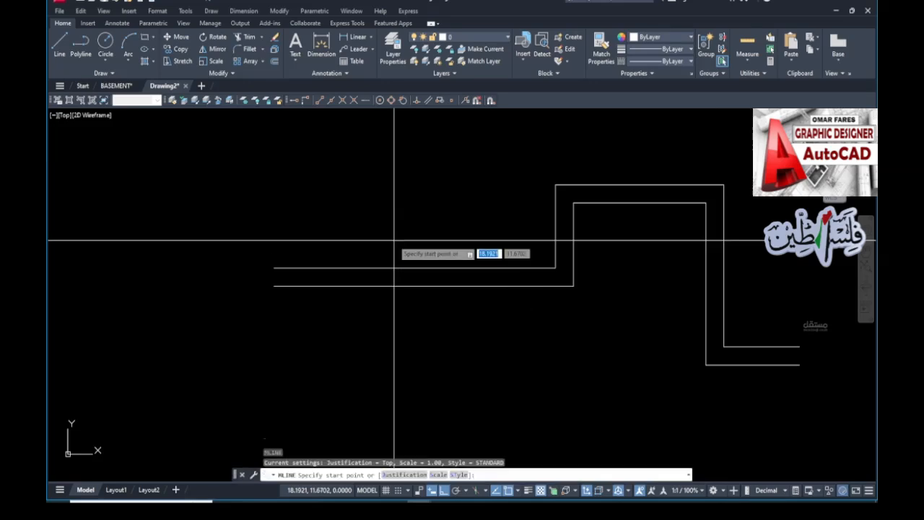
{"action": "left_click", "coordinate": [394, 475]}
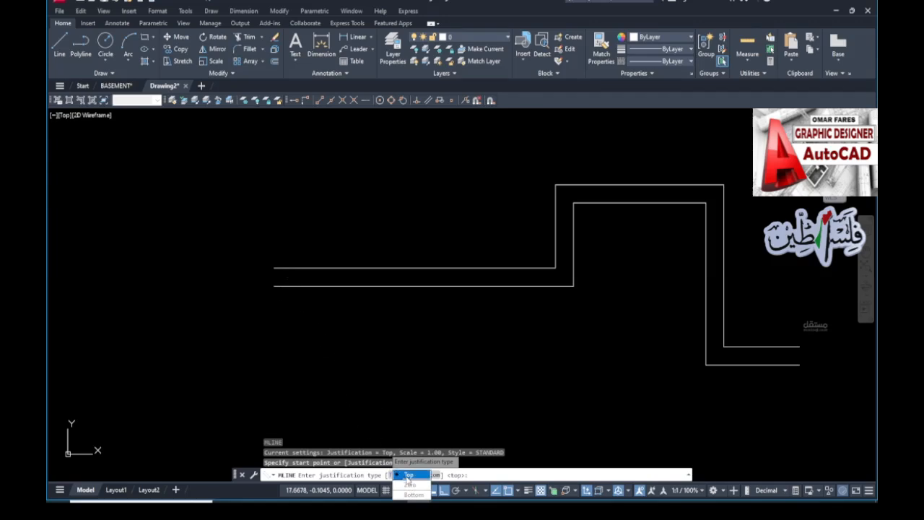
{"action": "type", "text": "T"}
{"action": "key", "text": "Return"}
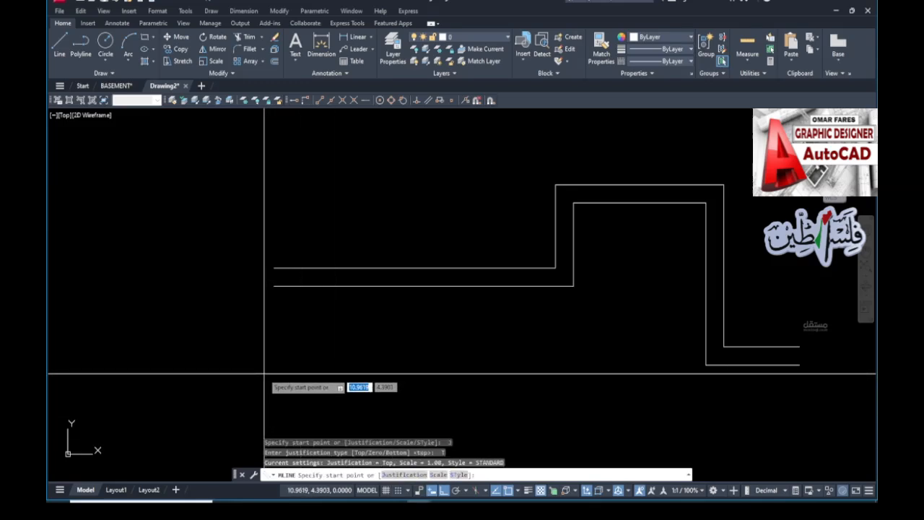
{"action": "left_click", "coordinate": [265, 373]}
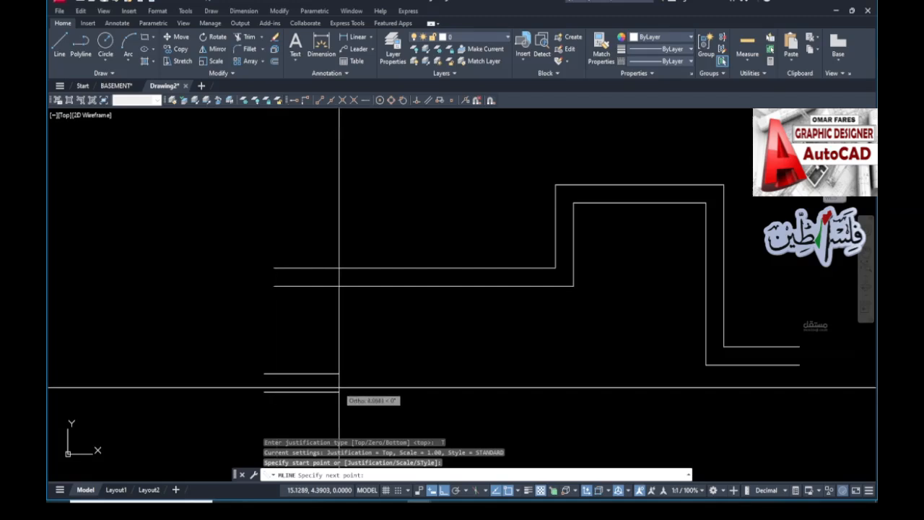
{"action": "type", "text": "5"}
{"action": "key", "text": "Return"}
{"action": "scroll", "coordinate": [386, 312], "scroll_direction": "down", "scroll_amount": 4}
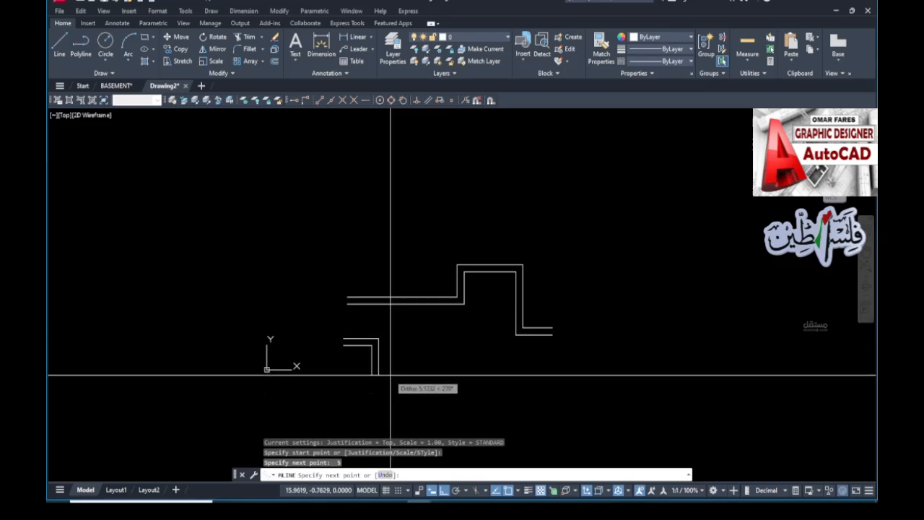
{"action": "type", "text": "5"}
{"action": "key", "text": "Return"}
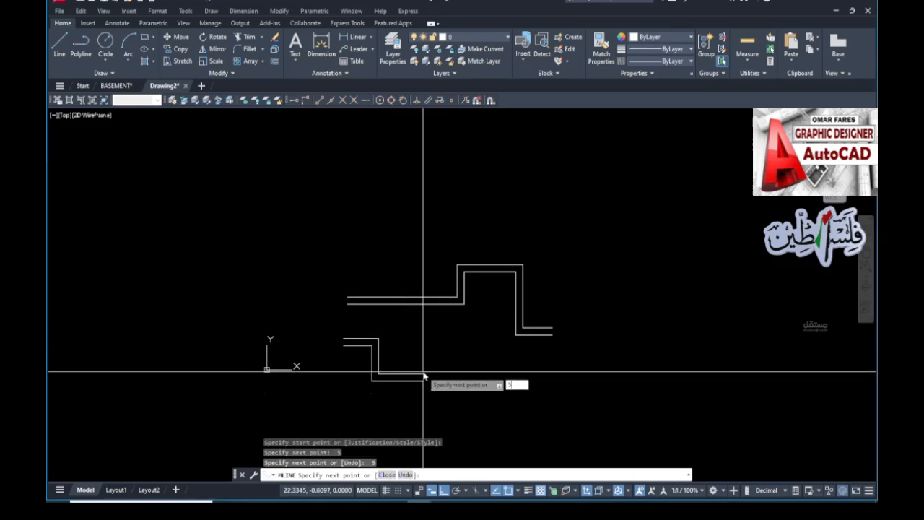
{"action": "type", "text": "5"}
{"action": "key", "text": "Return"}
{"action": "key", "text": "Escape"}
Add a linear dimension above the upper horizontal segment of the top-justified multiline.
{"action": "scroll", "coordinate": [390, 371], "scroll_direction": "up", "scroll_amount": 5}
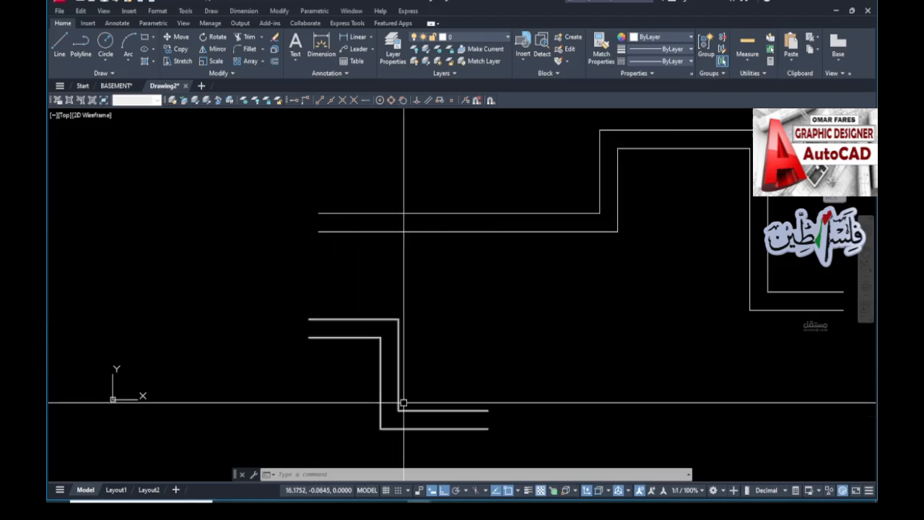
{"action": "key", "text": "Escape"}
{"action": "key", "text": "Escape"}
{"action": "type", "text": "dli"}
{"action": "key", "text": "Return"}
{"action": "left_click", "coordinate": [399, 319]}
{"action": "left_click", "coordinate": [309, 318]}
{"action": "left_click", "coordinate": [397, 305]}
{"action": "scroll", "coordinate": [363, 306], "scroll_direction": "up", "scroll_amount": 4}
Add linear dimensions to the vertical and lower horizontal segments along the outer line of the top-justified multiline.
{"action": "scroll", "coordinate": [386, 318], "scroll_direction": "down", "scroll_amount": 6}
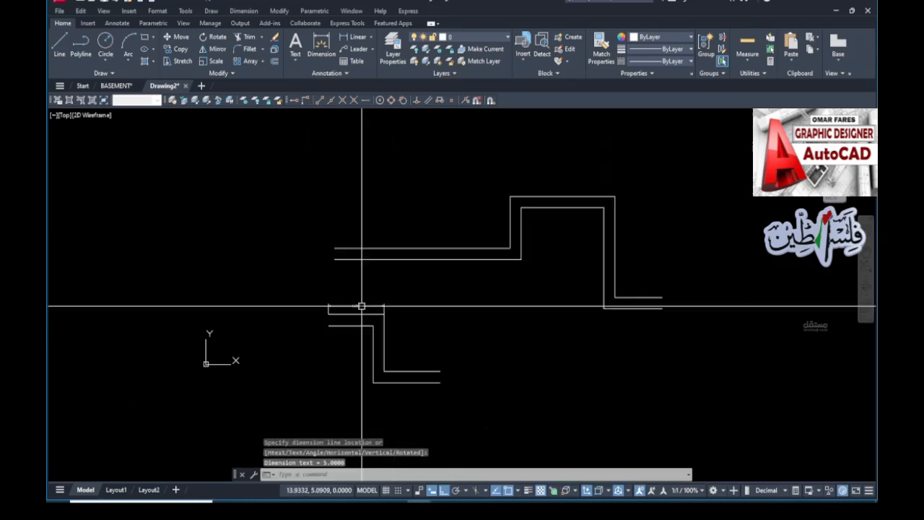
{"action": "key", "text": "Return"}
{"action": "left_click", "coordinate": [385, 321]}
{"action": "left_click", "coordinate": [385, 371]}
{"action": "left_click", "coordinate": [393, 341]}
{"action": "scroll", "coordinate": [395, 344], "scroll_direction": "up", "scroll_amount": 4}
{"action": "key", "text": "Return"}
{"action": "left_click", "coordinate": [371, 418]}
{"action": "left_click", "coordinate": [515, 418]}
{"action": "left_click", "coordinate": [444, 395]}
{"action": "key", "text": "Escape"}
{"action": "key", "text": "Escape"}
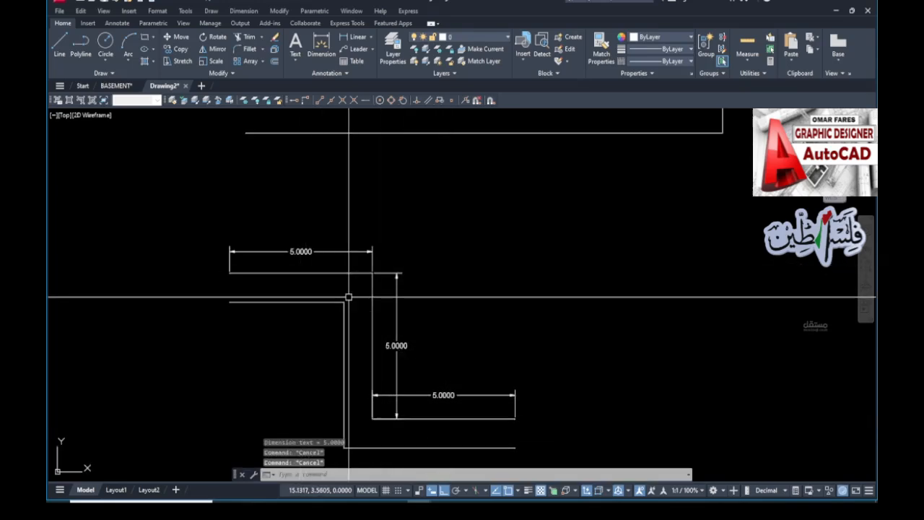
Draw a multiline with Zero justification beside the dimensioned one, with 5-unit segments running right, down and right.
{"action": "scroll", "coordinate": [349, 297], "scroll_direction": "down", "scroll_amount": 2}
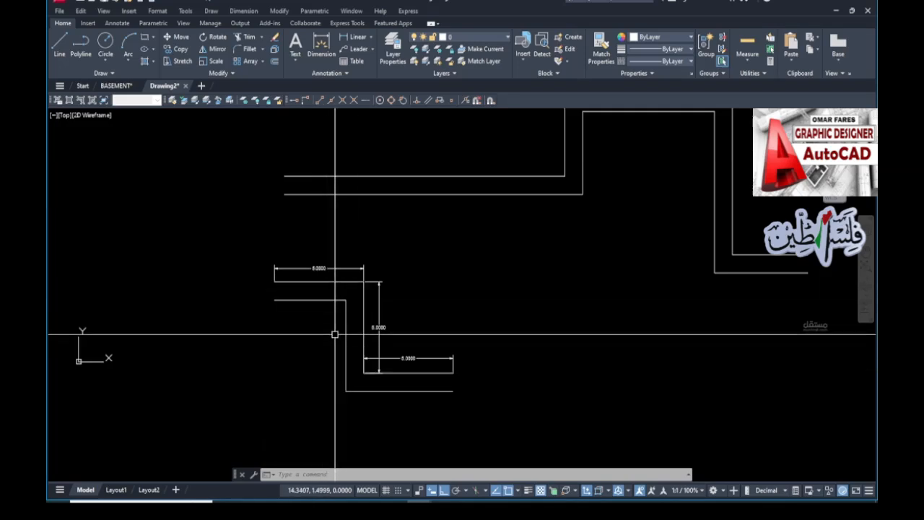
{"action": "key", "text": "Escape"}
{"action": "key", "text": "Escape"}
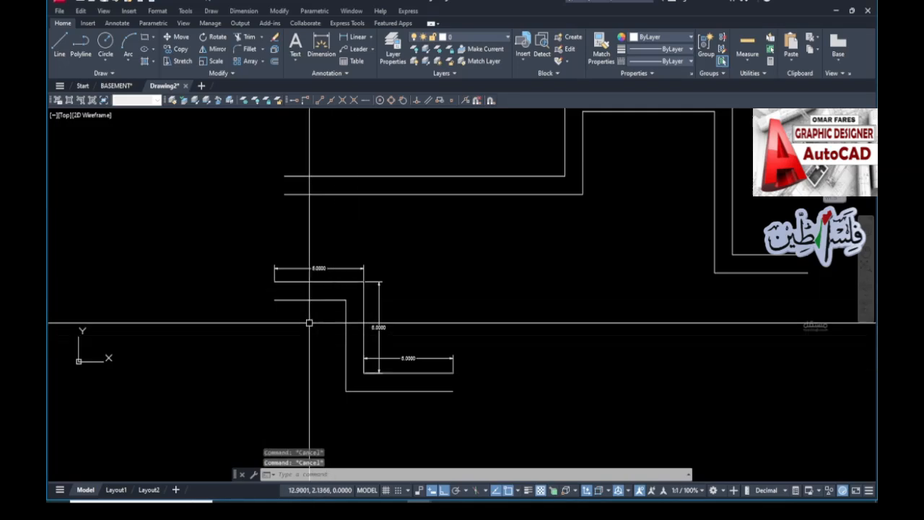
{"action": "type", "text": "ML"}
{"action": "key", "text": "Return"}
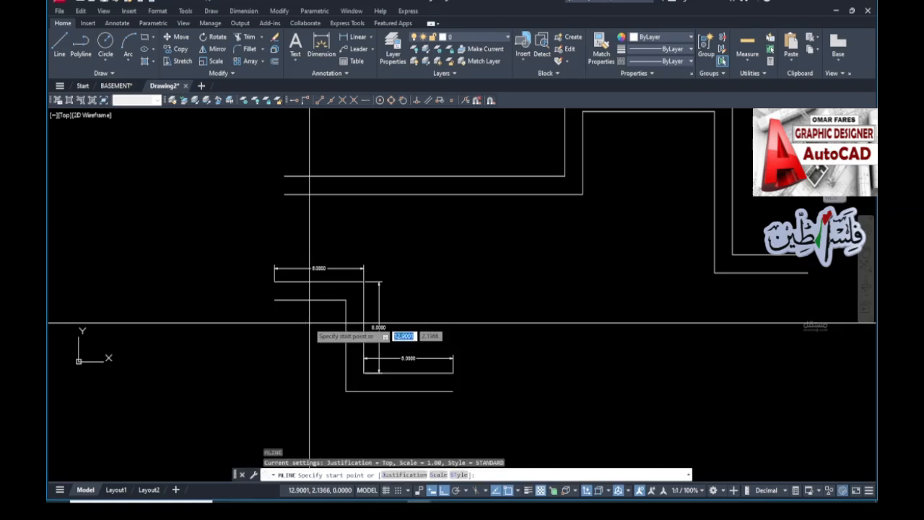
{"action": "left_click", "coordinate": [404, 475]}
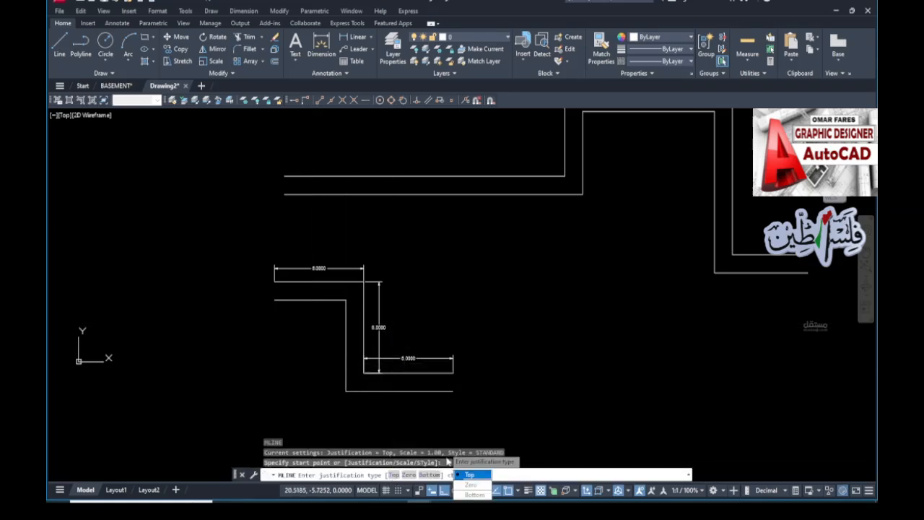
{"action": "left_click", "coordinate": [409, 475]}
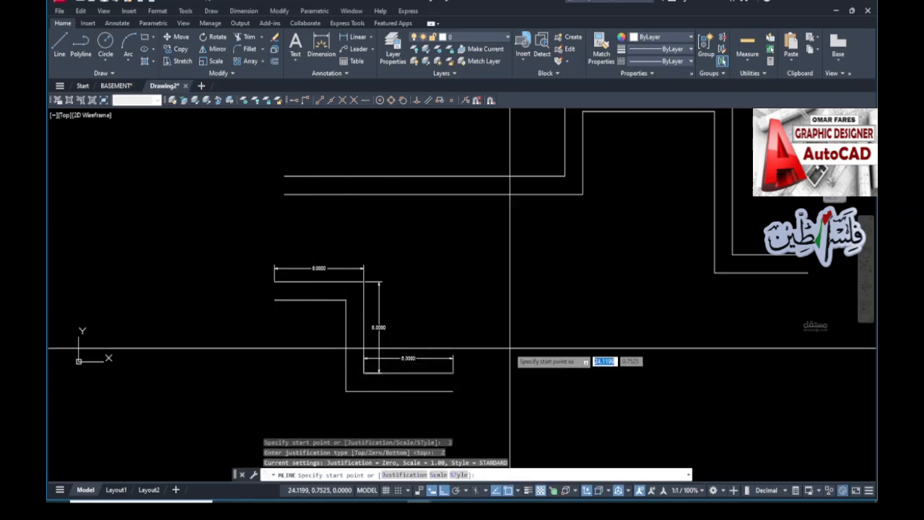
{"action": "left_click", "coordinate": [479, 329]}
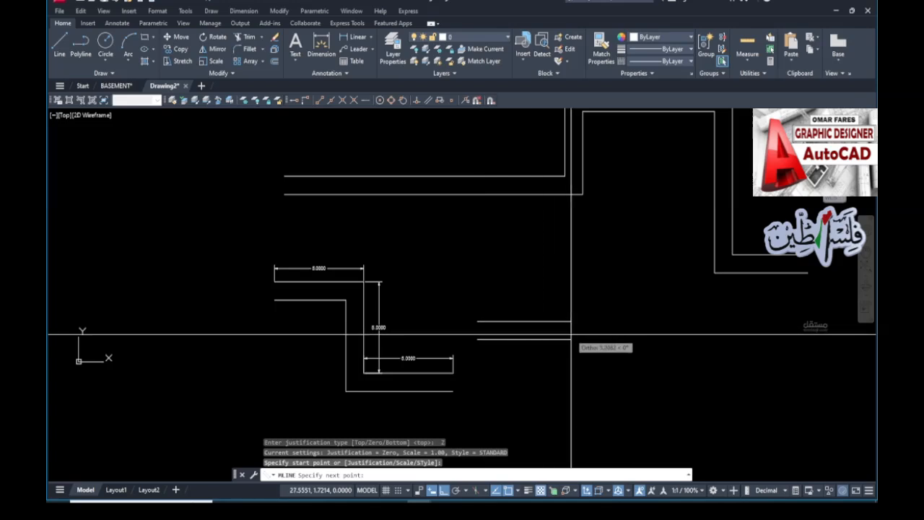
{"action": "type", "text": "5"}
{"action": "key", "text": "Return"}
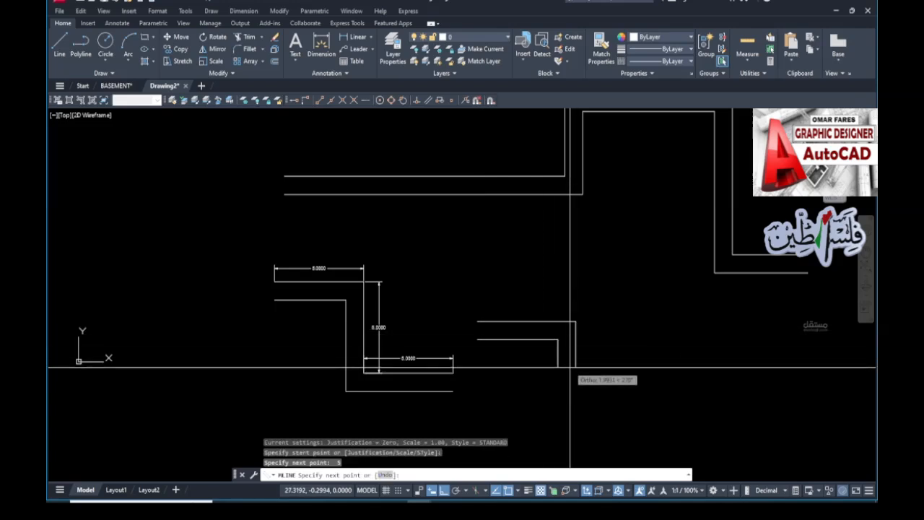
{"action": "type", "text": "5"}
{"action": "key", "text": "Return"}
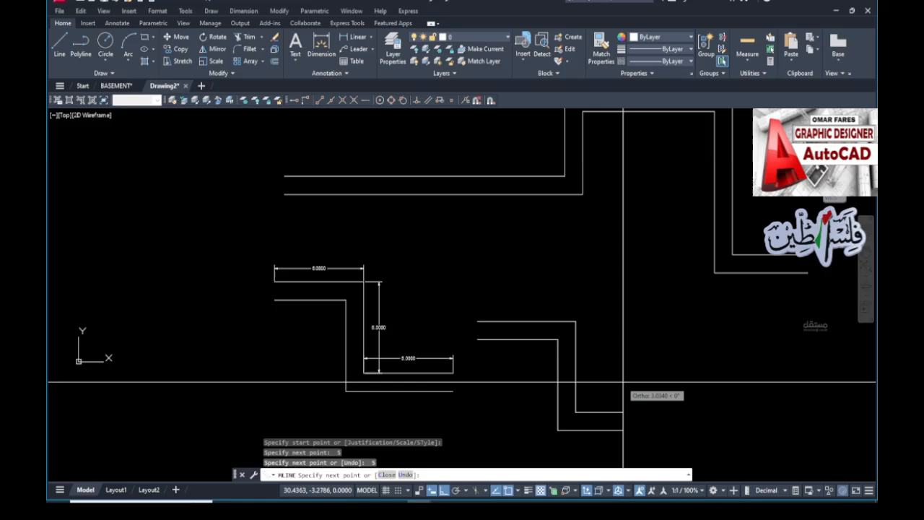
{"action": "key", "text": "Escape"}
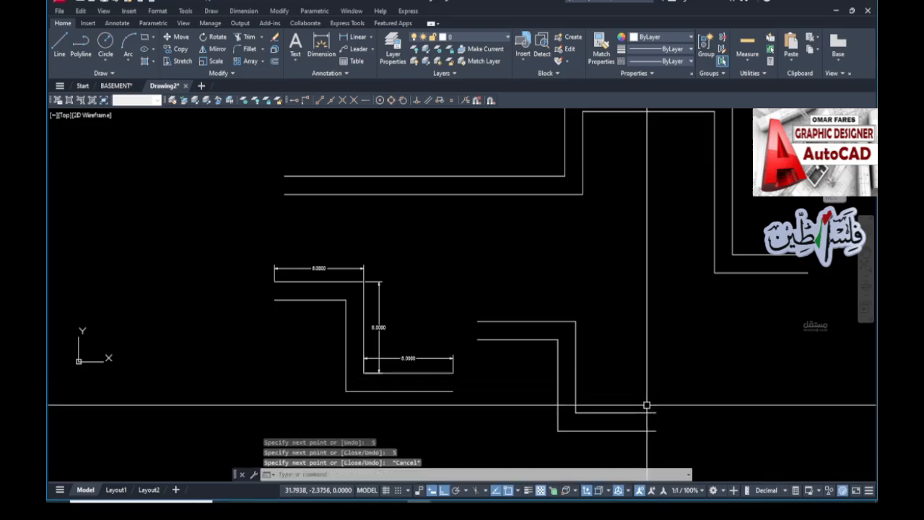
Add a linear dimension above the upper outer line of the zero-justified multiline.
{"action": "scroll", "coordinate": [507, 334], "scroll_direction": "up", "scroll_amount": 2}
{"action": "type", "text": "DLI"}
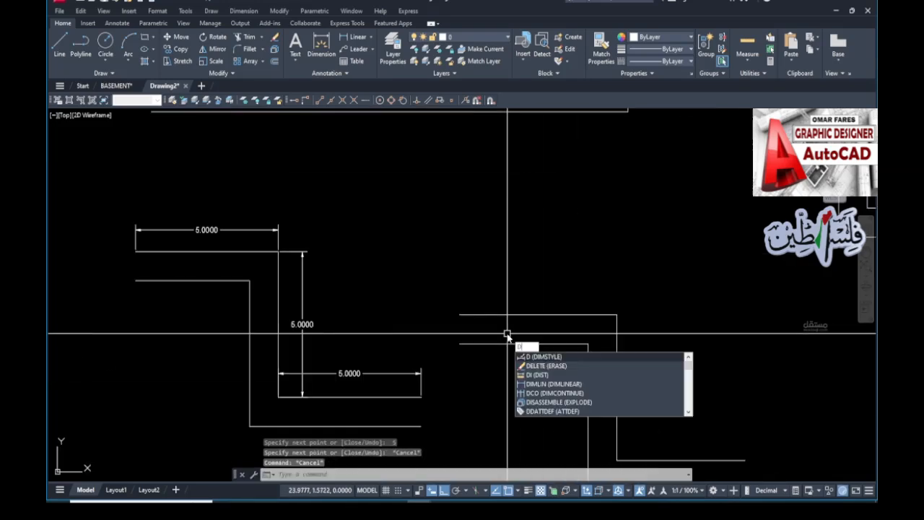
{"action": "key", "text": "Return"}
{"action": "left_click", "coordinate": [519, 316]}
{"action": "left_click", "coordinate": [532, 301]}
{"action": "key", "text": "Escape"}
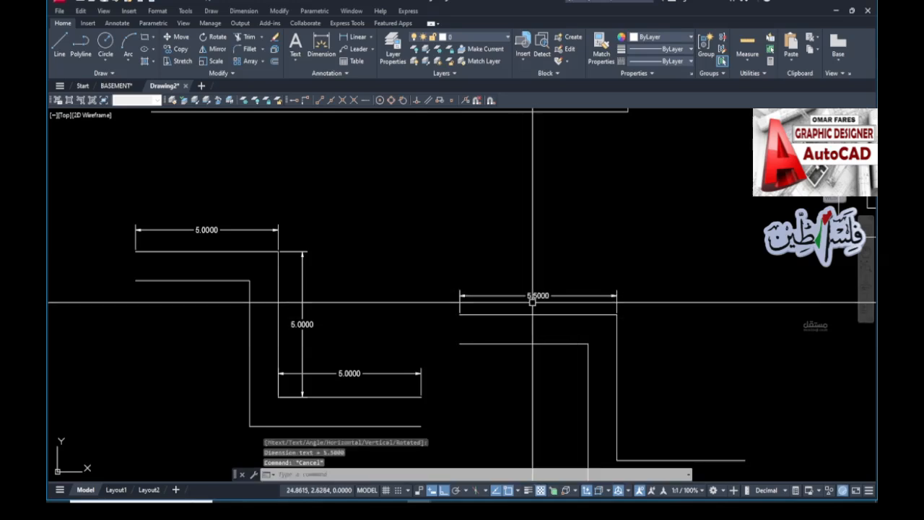
{"action": "key", "text": "Escape"}
{"action": "key", "text": "Escape"}
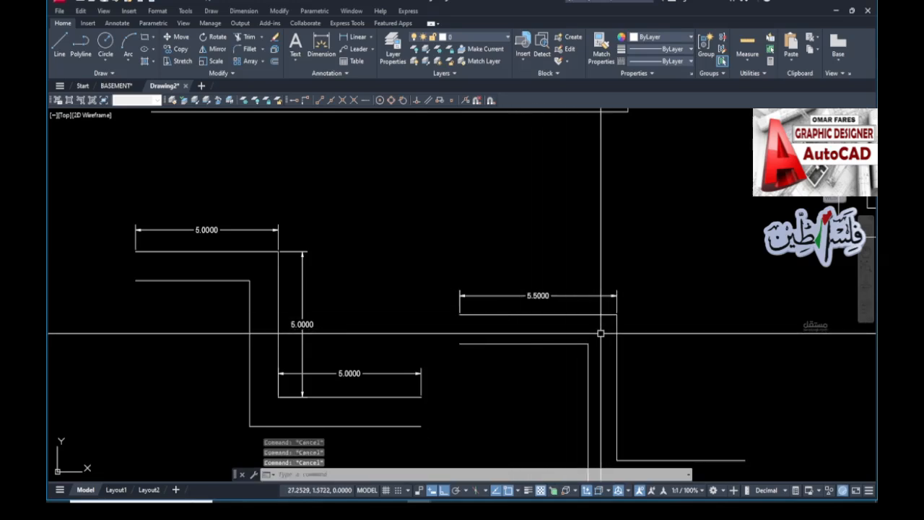
Draw a polyline across the zero-justified multiline's vertical part and another straight up from that crossing line's midpoint.
{"action": "type", "text": "PL"}
{"action": "key", "text": "Return"}
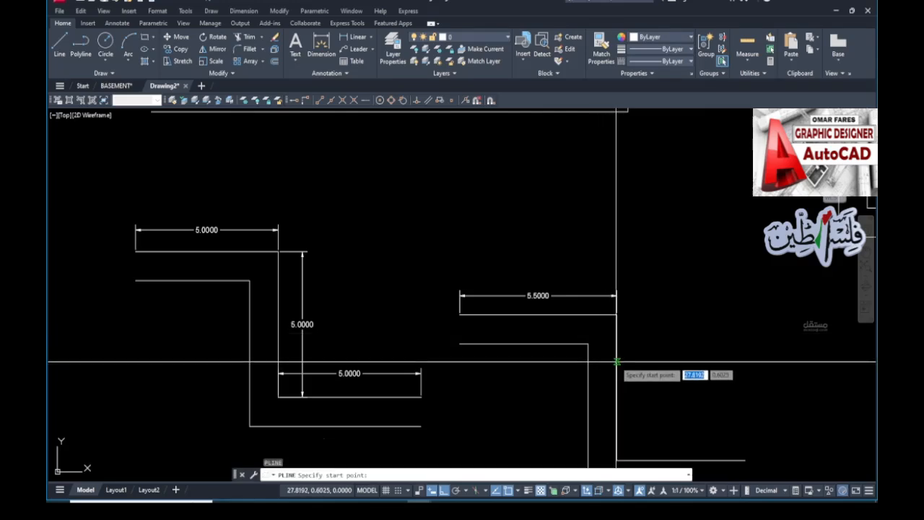
{"action": "left_click", "coordinate": [613, 365]}
{"action": "key", "text": "Escape"}
{"action": "key", "text": "Return"}
{"action": "left_click", "coordinate": [602, 362]}
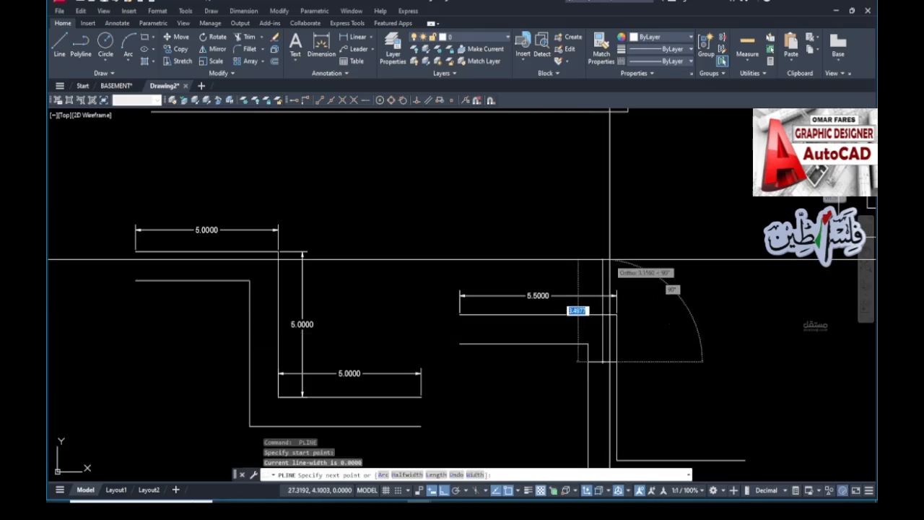
{"action": "left_click", "coordinate": [607, 232]}
{"action": "key", "text": "Escape"}
{"action": "key", "text": "Return"}
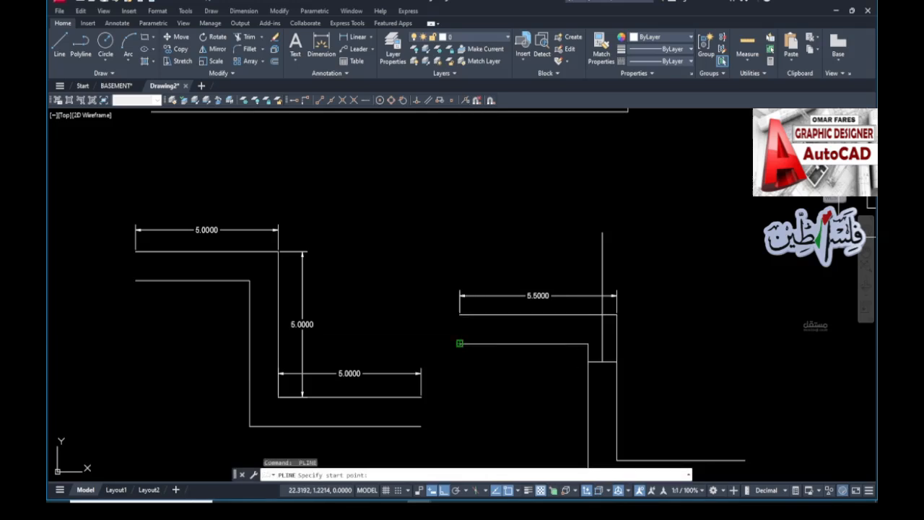
{"action": "left_click", "coordinate": [460, 343]}
{"action": "key", "text": "Escape"}
{"action": "key", "text": "Escape"}
Add a linear dimension inside the zero-justified multiline's upper segment, from its starting end to the vertical polyline.
{"action": "right_click", "coordinate": [464, 349]}
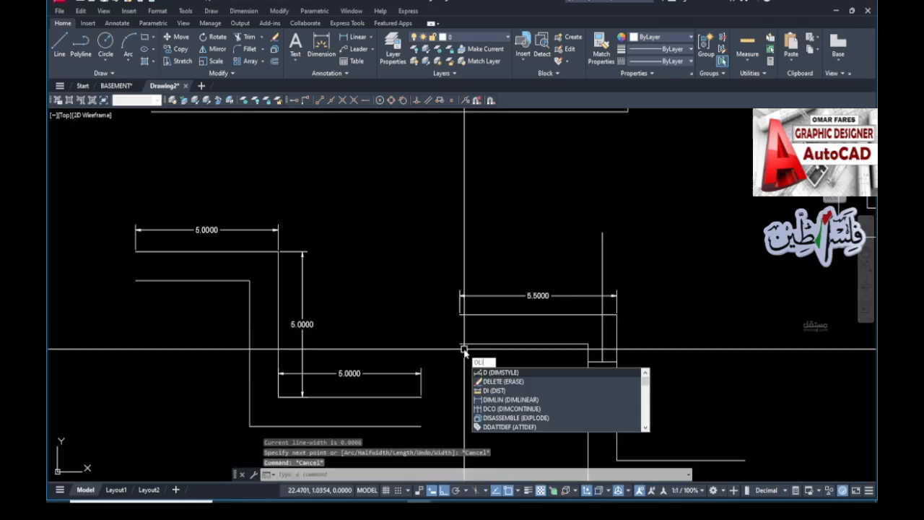
{"action": "left_click", "coordinate": [491, 366]}
{"action": "left_click", "coordinate": [460, 333]}
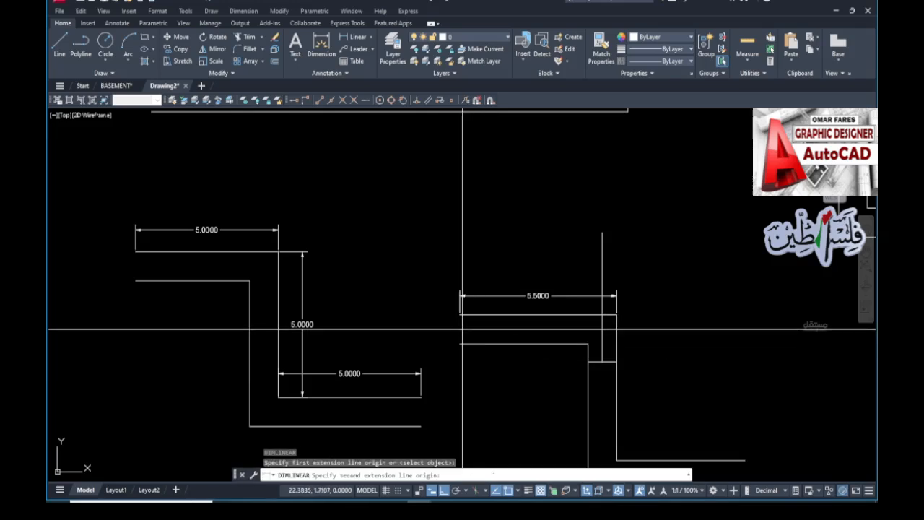
{"action": "left_click", "coordinate": [602, 330]}
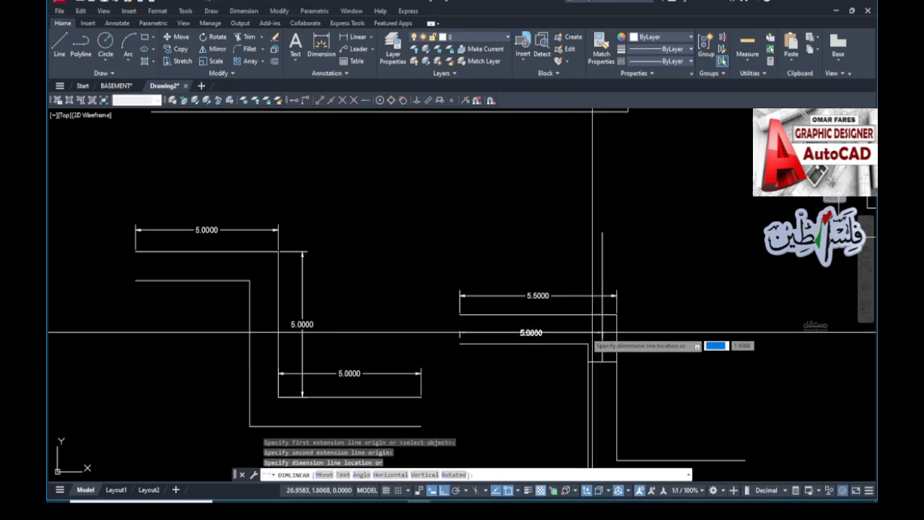
{"action": "left_click", "coordinate": [578, 333]}
{"action": "scroll", "coordinate": [506, 333], "scroll_direction": "up", "scroll_amount": 2}
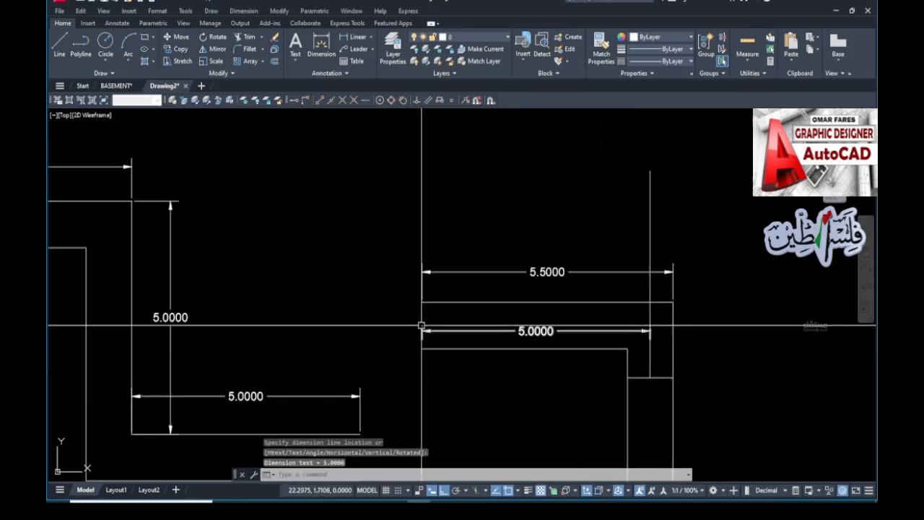
{"action": "scroll", "coordinate": [433, 315], "scroll_direction": "down", "scroll_amount": 3}
{"action": "scroll", "coordinate": [427, 320], "scroll_direction": "up", "scroll_amount": 2}
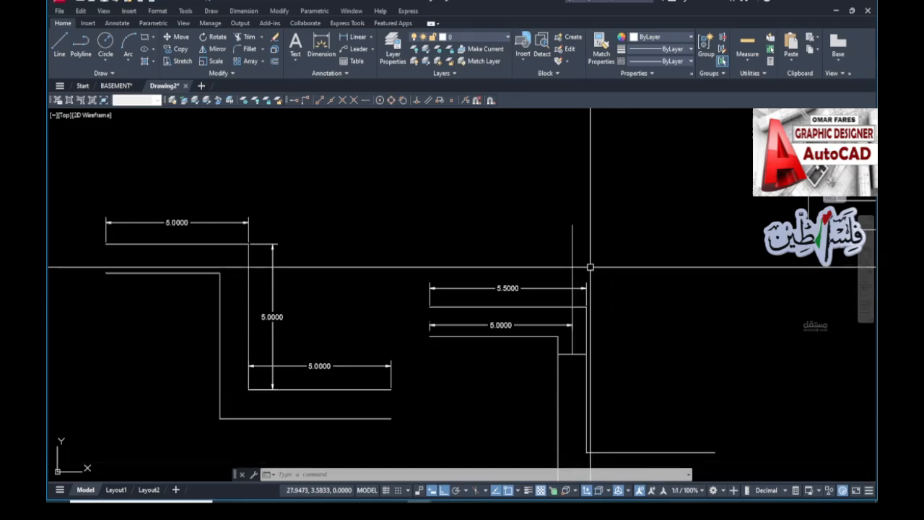
{"action": "scroll", "coordinate": [591, 268], "scroll_direction": "down", "scroll_amount": 3}
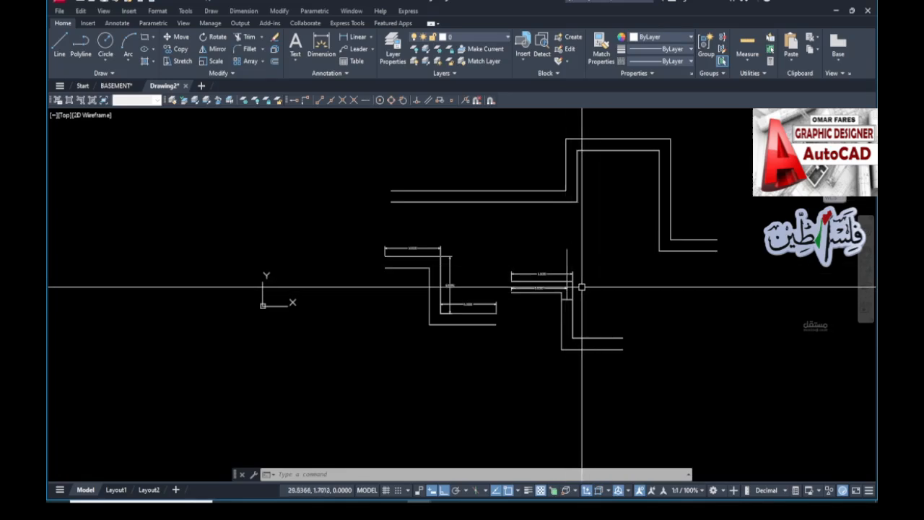
{"action": "scroll", "coordinate": [605, 254], "scroll_direction": "up", "scroll_amount": 2}
{"action": "key", "text": "Escape"}
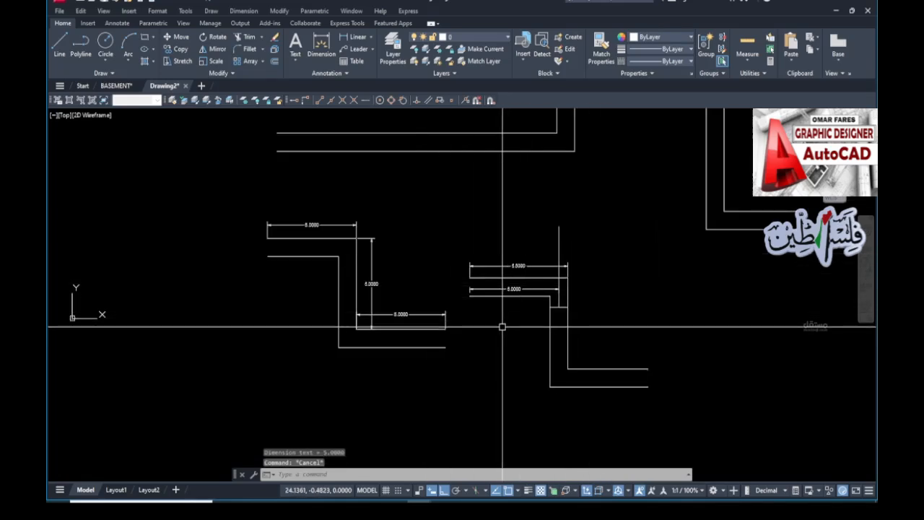
Draw a multiline with Bottom justification below the dimensioned ones, with 5-unit segments running right, down and right.
{"action": "key", "text": "Escape"}
{"action": "type", "text": "ml"}
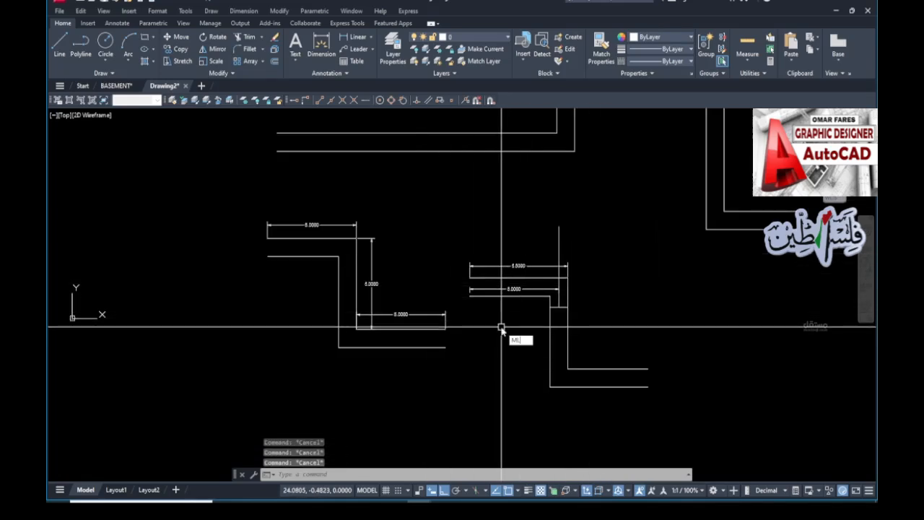
{"action": "key", "text": "Return"}
{"action": "type", "text": "j"}
{"action": "key", "text": "Return"}
{"action": "type", "text": "b"}
{"action": "key", "text": "Return"}
{"action": "scroll", "coordinate": [455, 239], "scroll_direction": "down", "scroll_amount": 2}
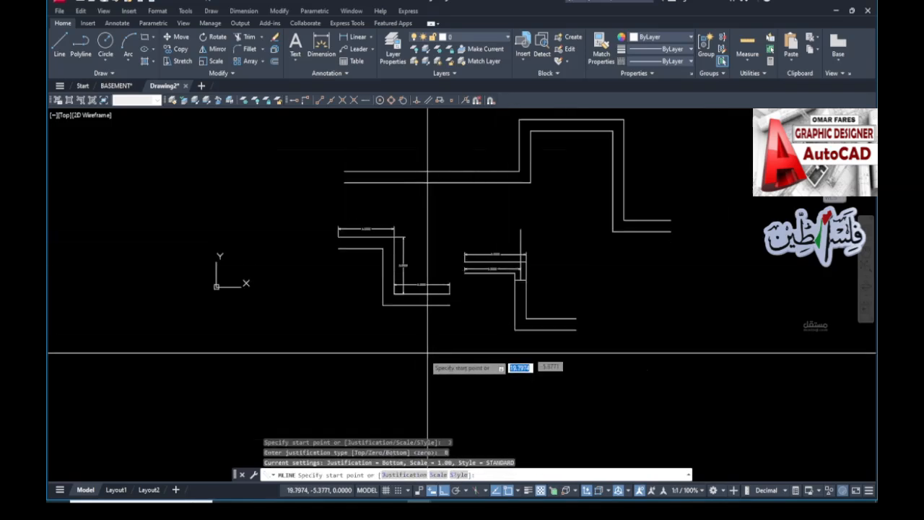
{"action": "scroll", "coordinate": [423, 355], "scroll_direction": "up", "scroll_amount": 2}
{"action": "left_click", "coordinate": [308, 378]}
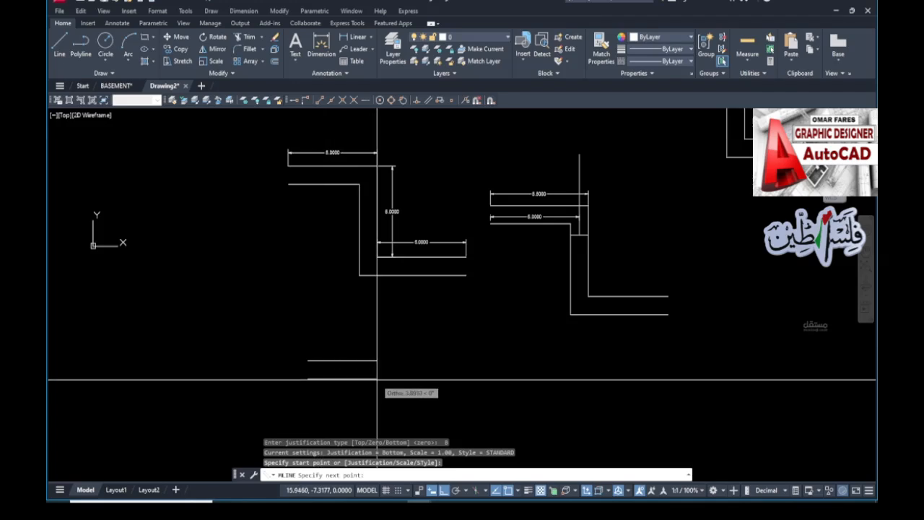
{"action": "type", "text": "5"}
{"action": "key", "text": "Return"}
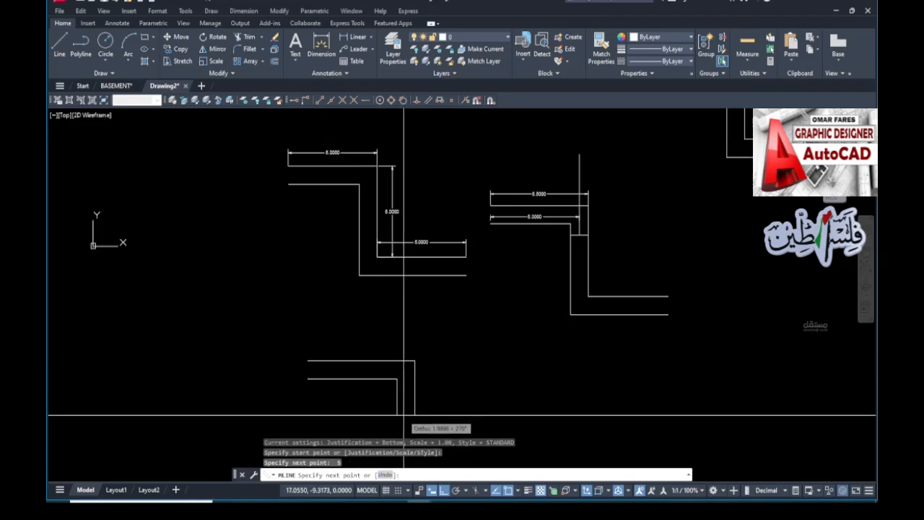
{"action": "type", "text": "5"}
{"action": "key", "text": "Return"}
{"action": "scroll", "coordinate": [446, 409], "scroll_direction": "down", "scroll_amount": 5}
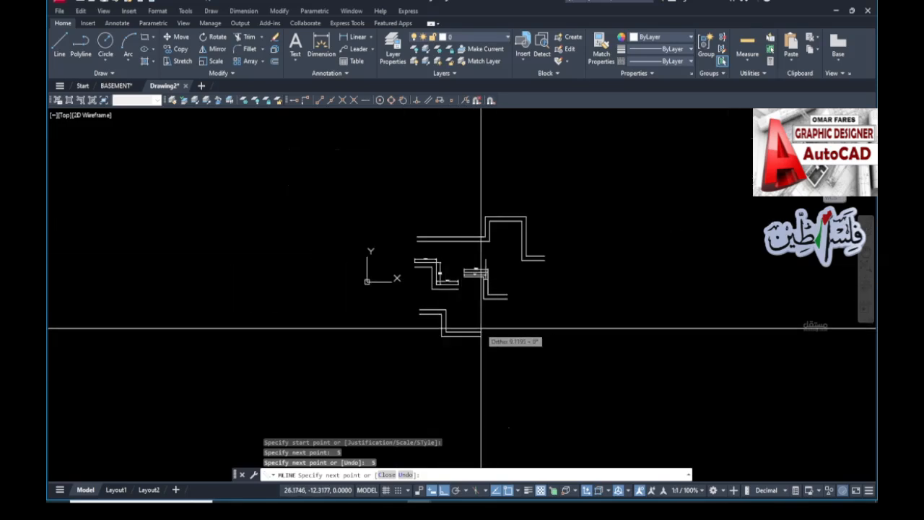
{"action": "key", "text": "Escape"}
{"action": "scroll", "coordinate": [433, 318], "scroll_direction": "up", "scroll_amount": 4}
Add a linear dimension below the inner upper line of the bottom-justified multiline.
{"action": "key", "text": "Escape"}
{"action": "type", "text": "dli"}
{"action": "key", "text": "Return"}
{"action": "scroll", "coordinate": [412, 302], "scroll_direction": "up", "scroll_amount": 3}
{"action": "key", "text": "Return"}
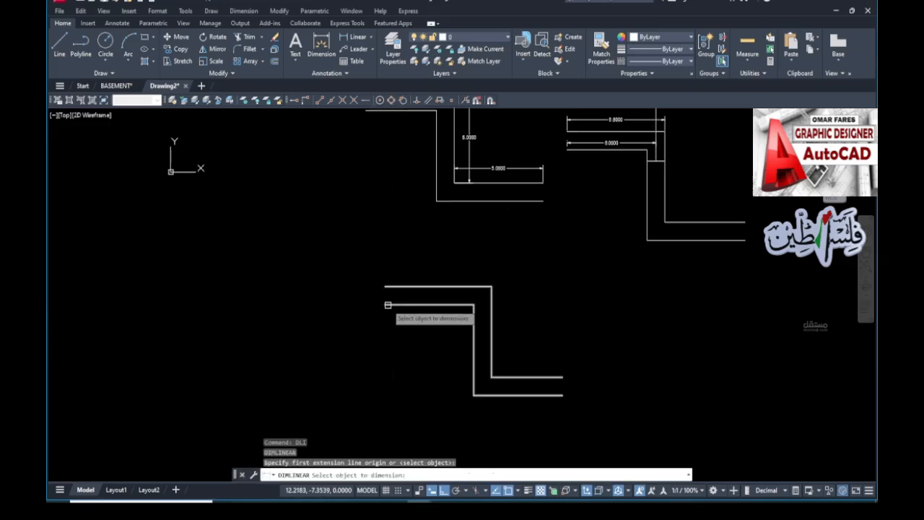
{"action": "key", "text": "Escape"}
{"action": "key", "text": "Return"}
{"action": "left_click", "coordinate": [386, 305]}
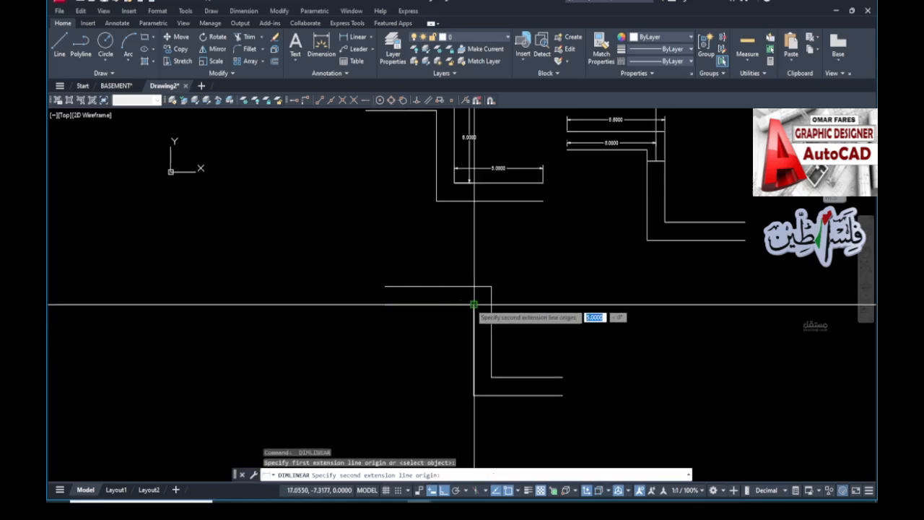
{"action": "left_click", "coordinate": [473, 305]}
{"action": "left_click", "coordinate": [455, 314]}
{"action": "scroll", "coordinate": [454, 313], "scroll_direction": "up", "scroll_amount": 3}
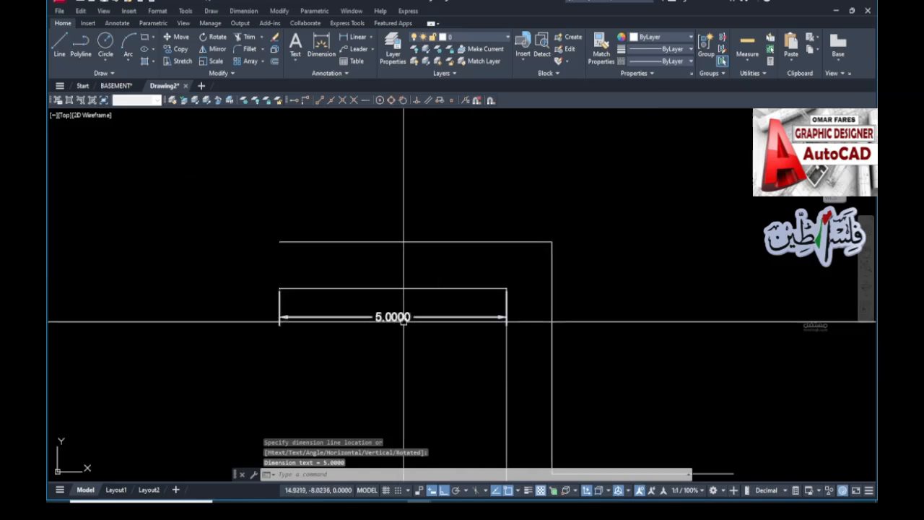
Add a linear dimension above the outer upper line of the bottom-justified multiline.
{"action": "key", "text": "Return"}
{"action": "left_click", "coordinate": [279, 242]}
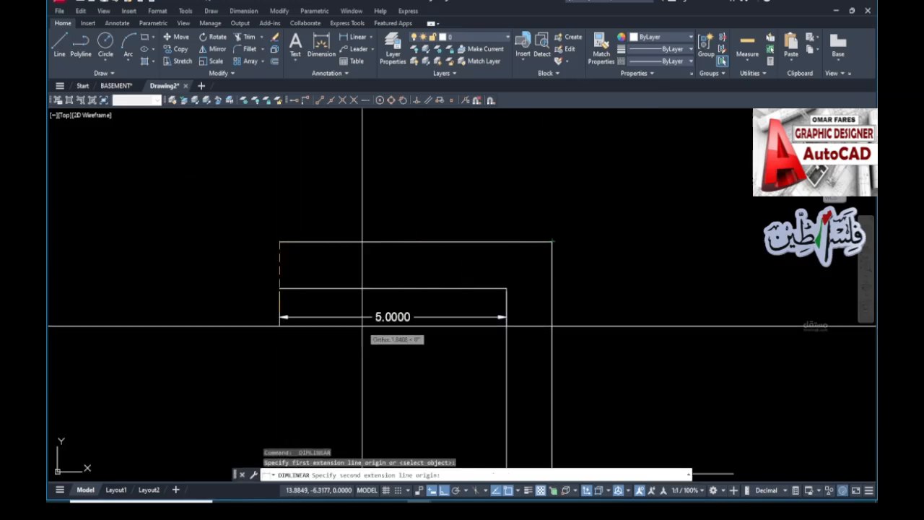
{"action": "left_click", "coordinate": [553, 242]}
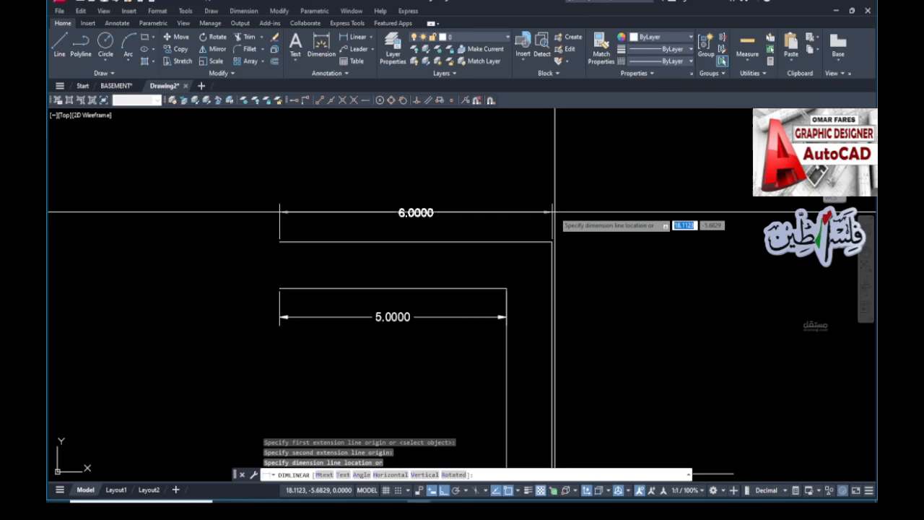
{"action": "left_click", "coordinate": [555, 212]}
{"action": "scroll", "coordinate": [485, 198], "scroll_direction": "down", "scroll_amount": 2}
Add a vertical linear dimension along the inner vertical line of the bottom-justified multiline.
{"action": "key", "text": "Return"}
{"action": "left_click", "coordinate": [494, 386]}
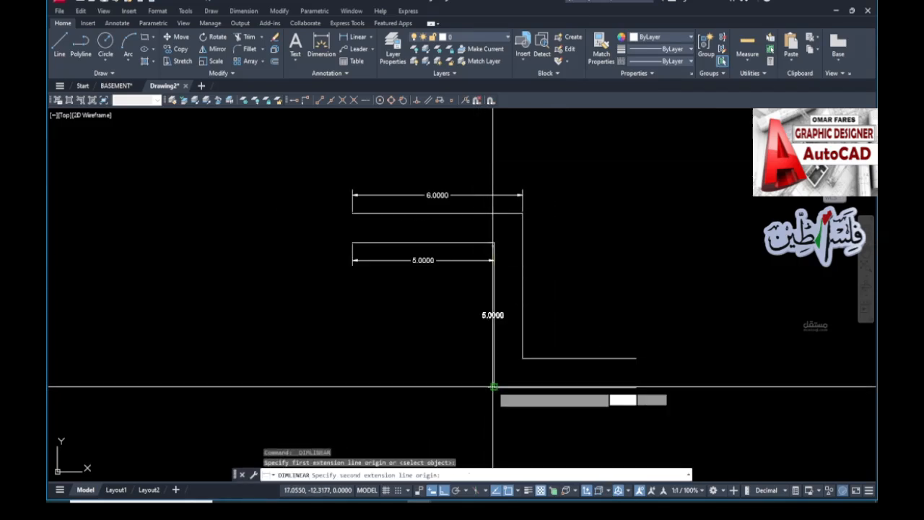
{"action": "left_click", "coordinate": [494, 243]}
{"action": "left_click", "coordinate": [470, 385]}
{"action": "key", "text": "Escape"}
{"action": "scroll", "coordinate": [385, 224], "scroll_direction": "down", "scroll_amount": 3}
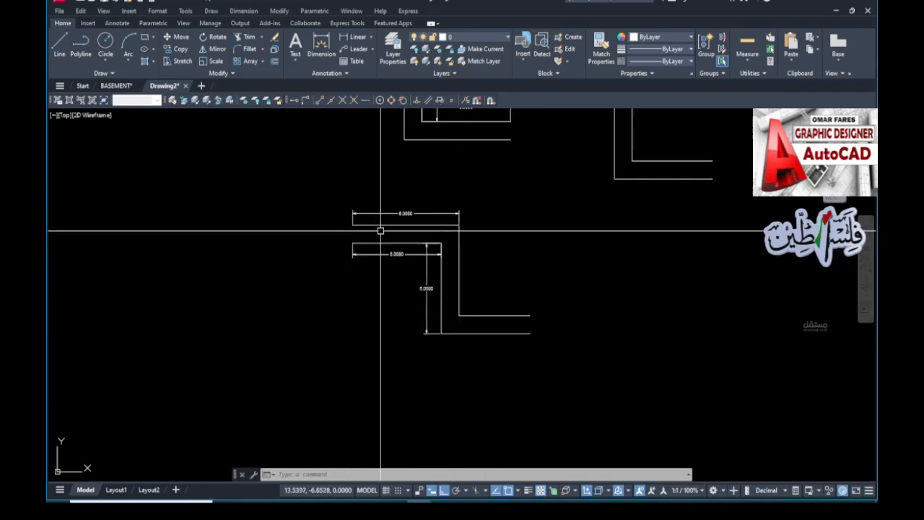
{"action": "key", "text": "Escape"}
{"action": "key", "text": "Escape"}
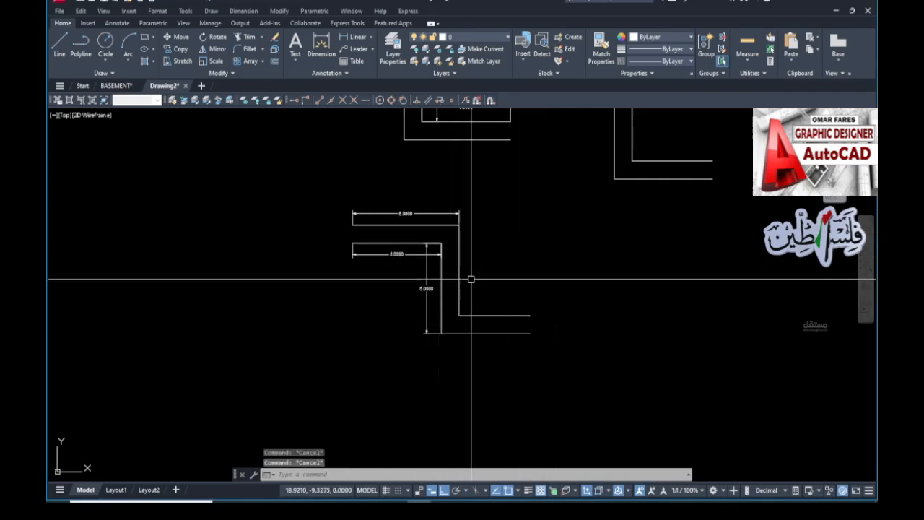
{"action": "scroll", "coordinate": [493, 313], "scroll_direction": "down", "scroll_amount": 2}
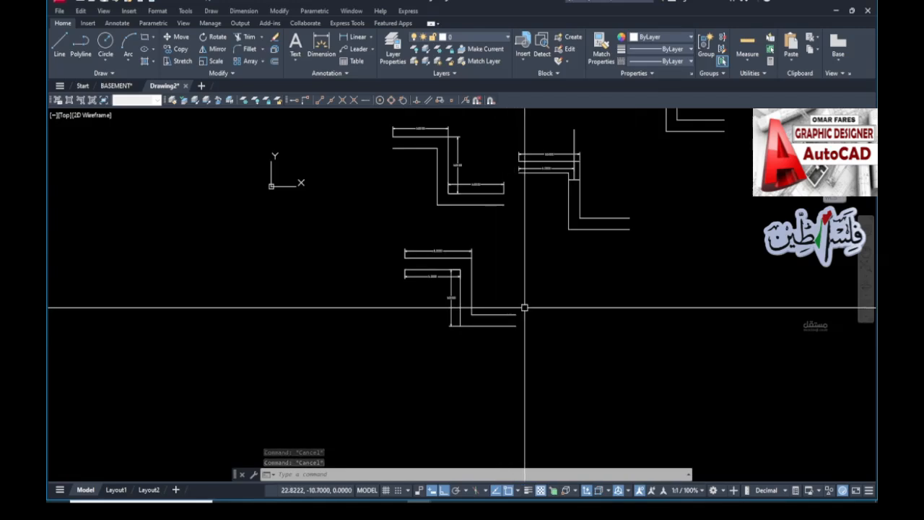
{"action": "type", "text": "mline"}
{"action": "key", "text": "Return"}
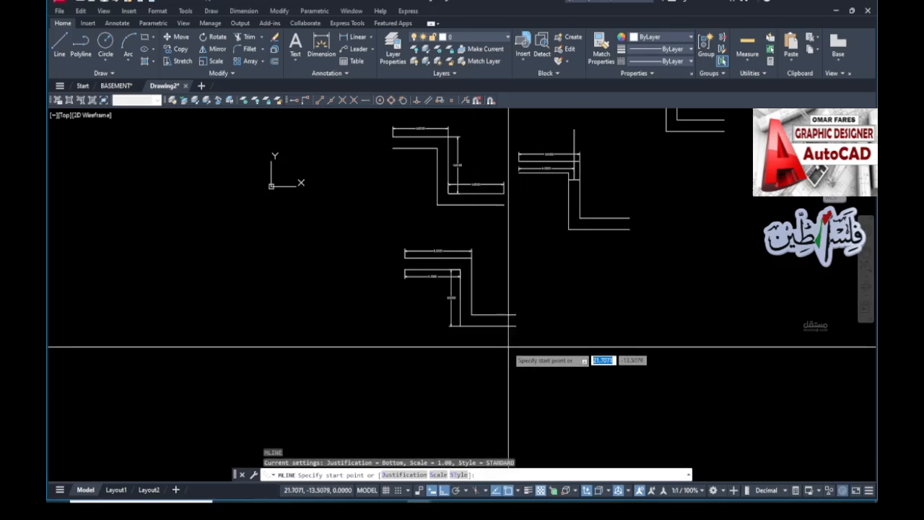
{"action": "left_click", "coordinate": [439, 474]}
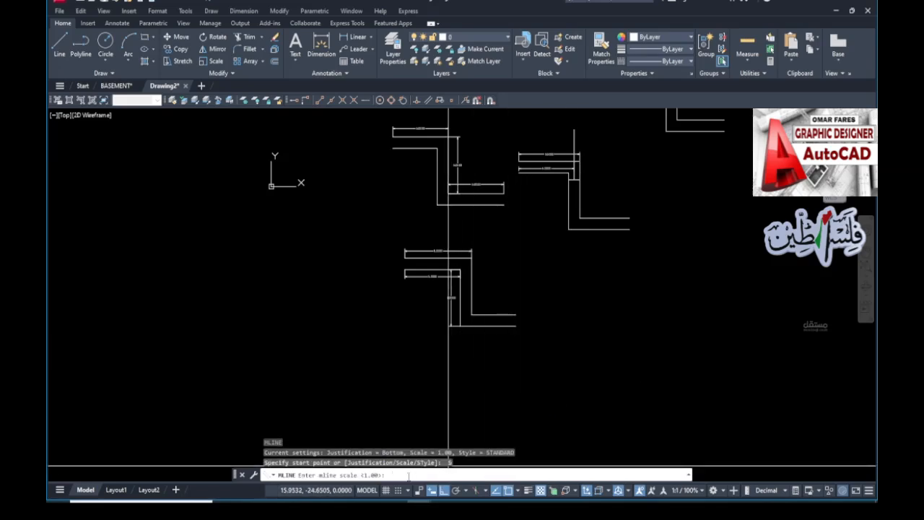
{"action": "key", "text": "Escape"}
Measure the distance between the two vertical lines of the bottom-justified multiline.
{"action": "scroll", "coordinate": [488, 320], "scroll_direction": "up", "scroll_amount": 3}
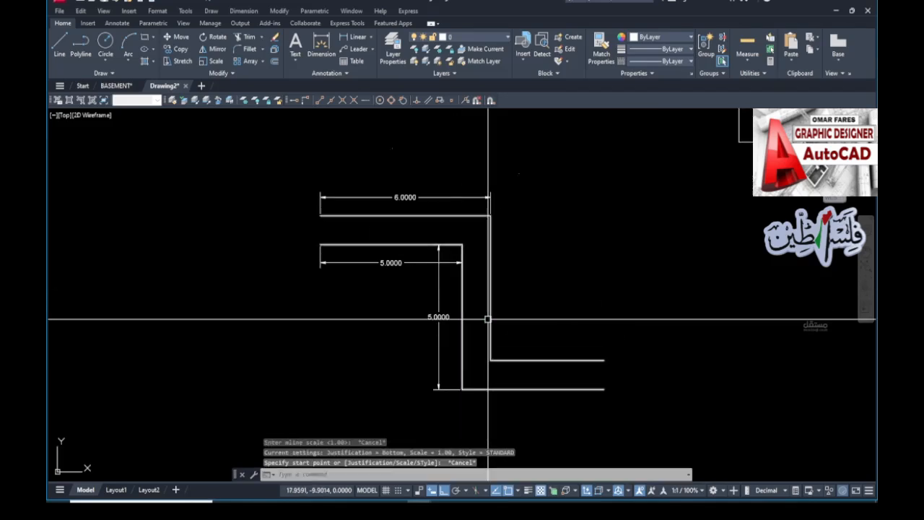
{"action": "type", "text": "DI"}
{"action": "key", "text": "Return"}
{"action": "scroll", "coordinate": [492, 300], "scroll_direction": "up", "scroll_amount": 2}
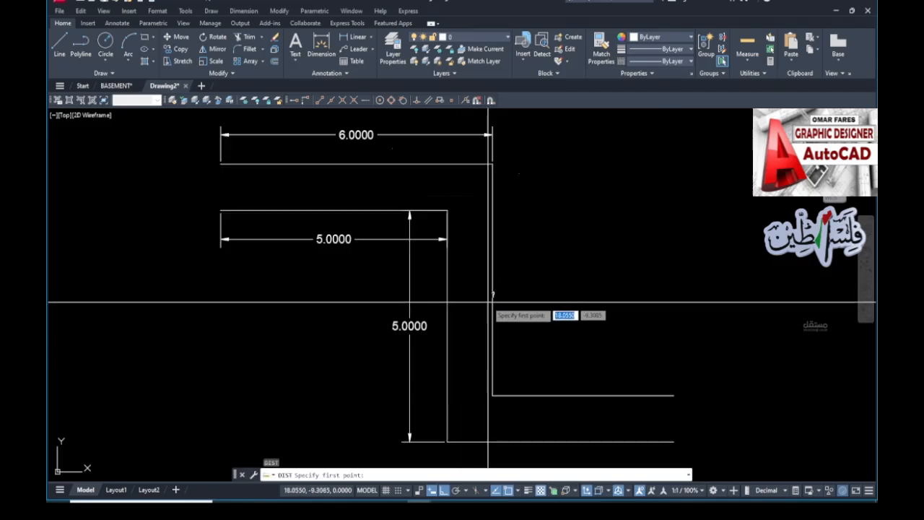
{"action": "left_click", "coordinate": [493, 299]}
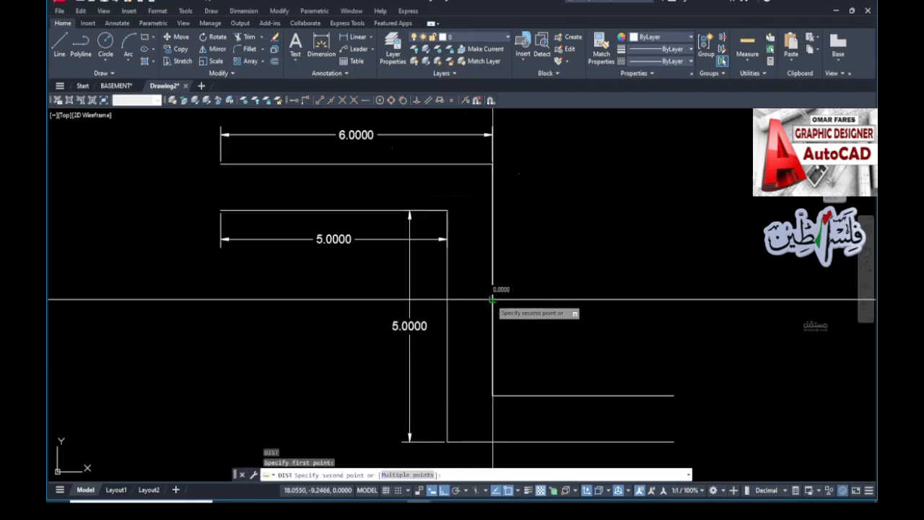
{"action": "left_click", "coordinate": [448, 299]}
{"action": "key", "text": "Escape"}
Add a horizontal linear dimension between the two vertical lines of the bottom-justified multiline.
{"action": "type", "text": "DIMLI"}
{"action": "key", "text": "Return"}
{"action": "left_click", "coordinate": [447, 311]}
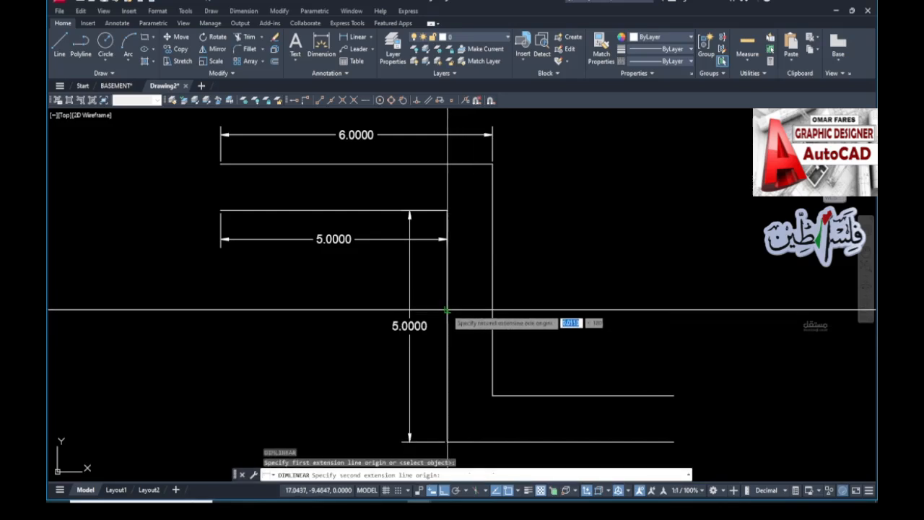
{"action": "left_click", "coordinate": [493, 310]}
{"action": "left_click", "coordinate": [489, 295]}
{"action": "scroll", "coordinate": [498, 274], "scroll_direction": "down", "scroll_amount": 5}
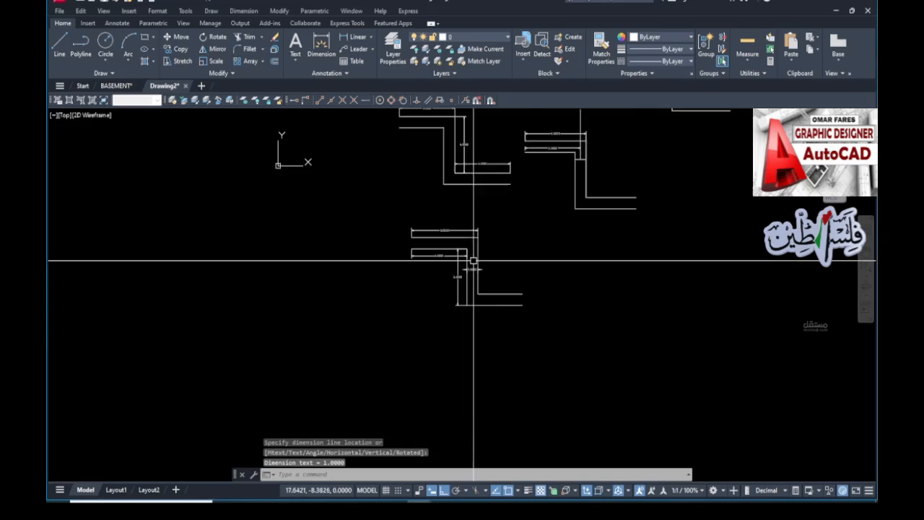
{"action": "scroll", "coordinate": [508, 292], "scroll_direction": "up", "scroll_amount": 3}
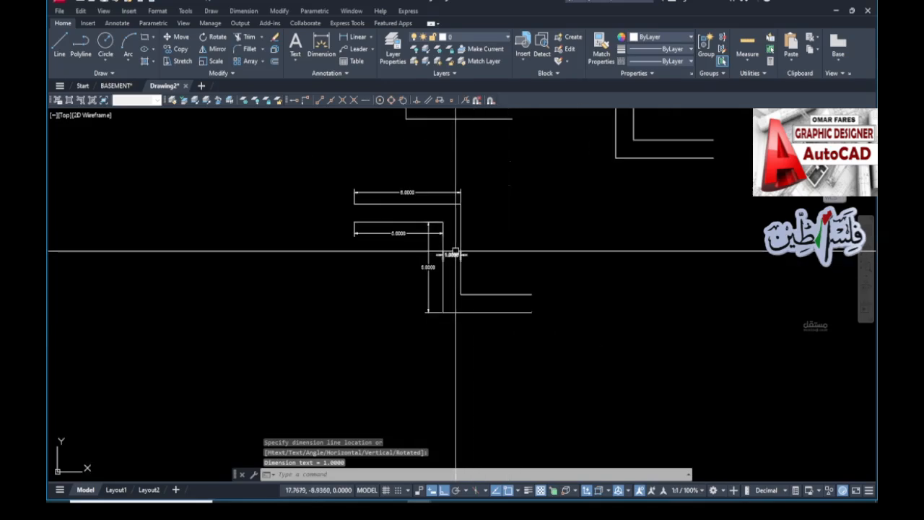
{"action": "key", "text": "Escape"}
{"action": "key", "text": "Escape"}
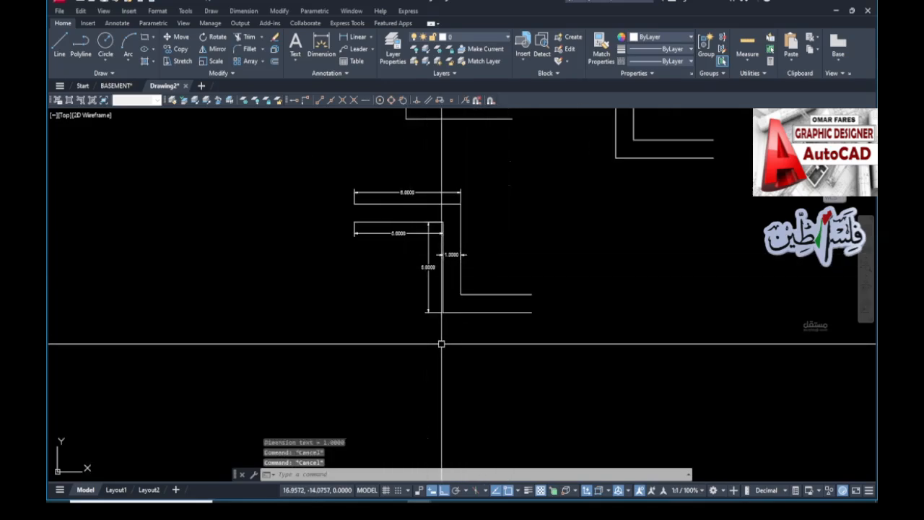
{"action": "type", "text": "ml"}
{"action": "key", "text": "Return"}
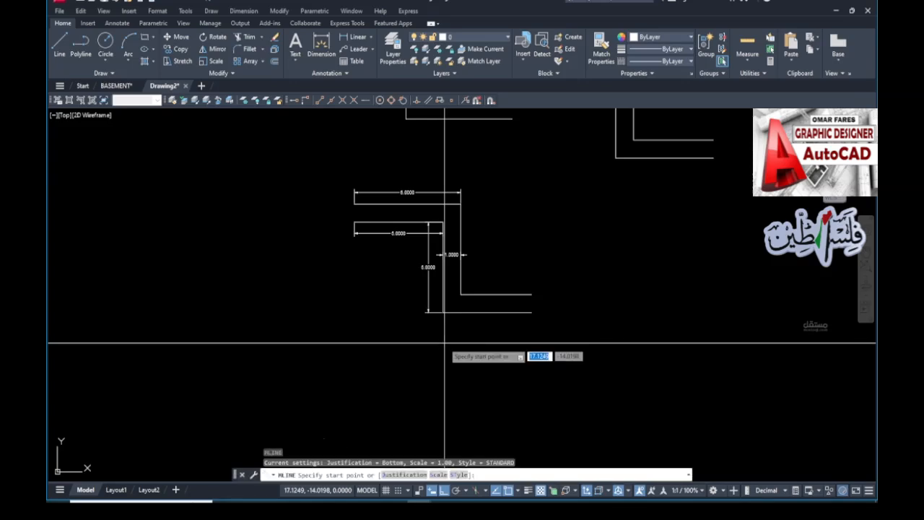
{"action": "key", "text": "Escape"}
Start a new multiline and set its scale to 2.
{"action": "type", "text": "ml"}
{"action": "key", "text": "Return"}
{"action": "scroll", "coordinate": [521, 331], "scroll_direction": "up", "scroll_amount": 2}
{"action": "scroll", "coordinate": [578, 289], "scroll_direction": "down", "scroll_amount": 3}
{"action": "scroll", "coordinate": [475, 434], "scroll_direction": "up", "scroll_amount": 1}
{"action": "type", "text": "s"}
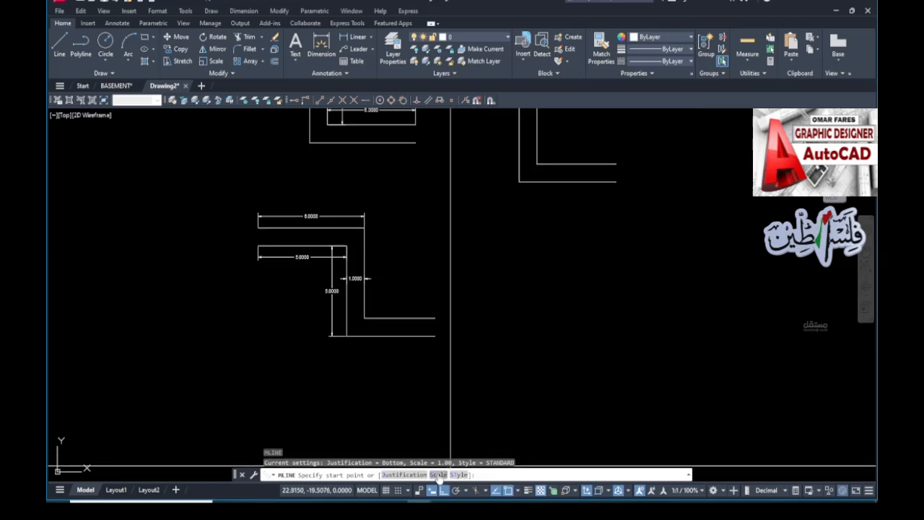
{"action": "key", "text": "Return"}
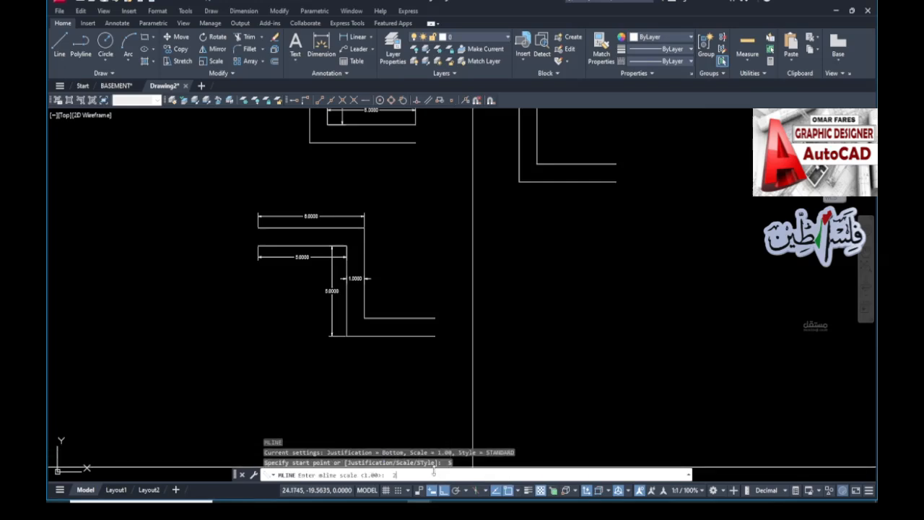
{"action": "type", "text": "2"}
{"action": "key", "text": "Return"}
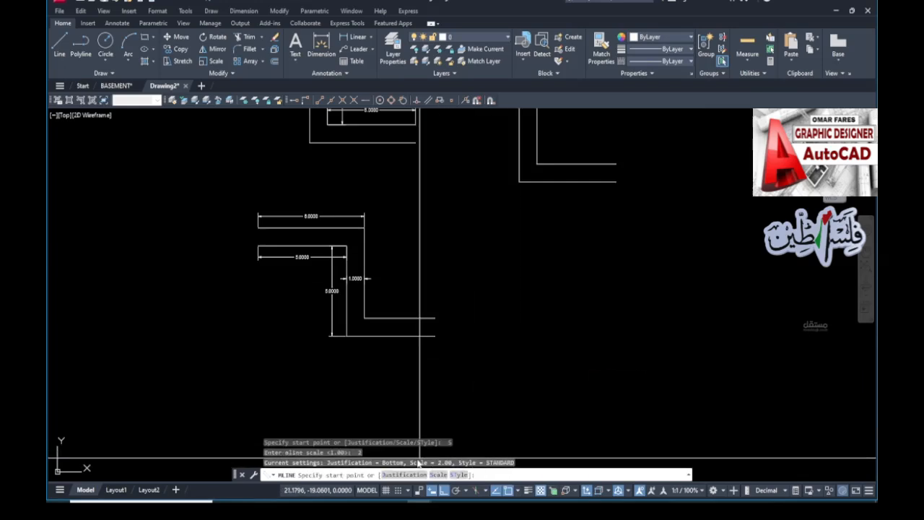
Set the justification of the multiline being started to Top.
{"action": "type", "text": "j"}
{"action": "key", "text": "Return"}
{"action": "type", "text": "t"}
{"action": "key", "text": "Return"}
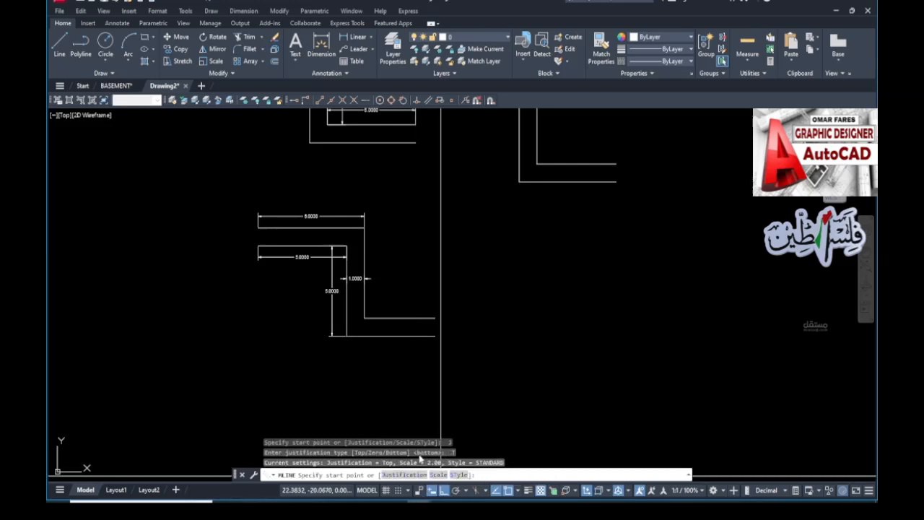
Draw an L-shaped top-justified multiline beside the bottom-justified one, running horizontally to the right and then vertically upward.
{"action": "left_click", "coordinate": [486, 299]}
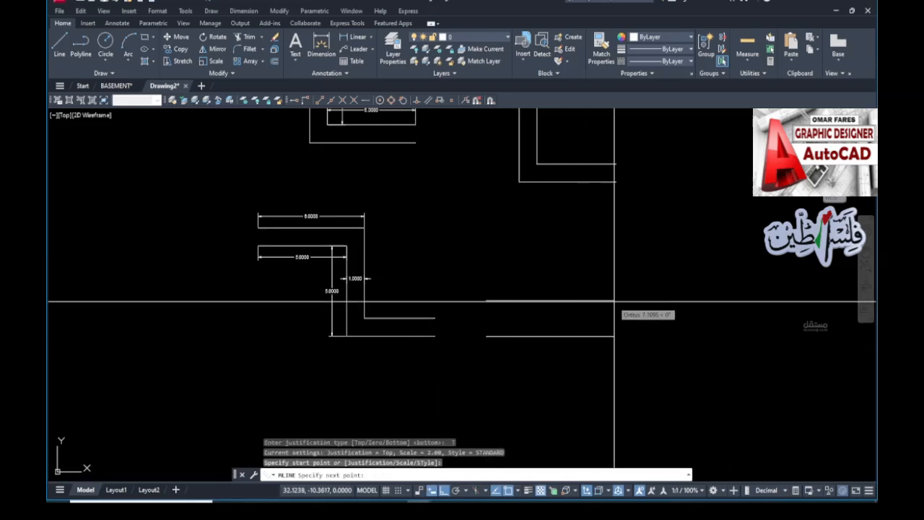
{"action": "left_click", "coordinate": [712, 300]}
{"action": "left_click", "coordinate": [712, 202]}
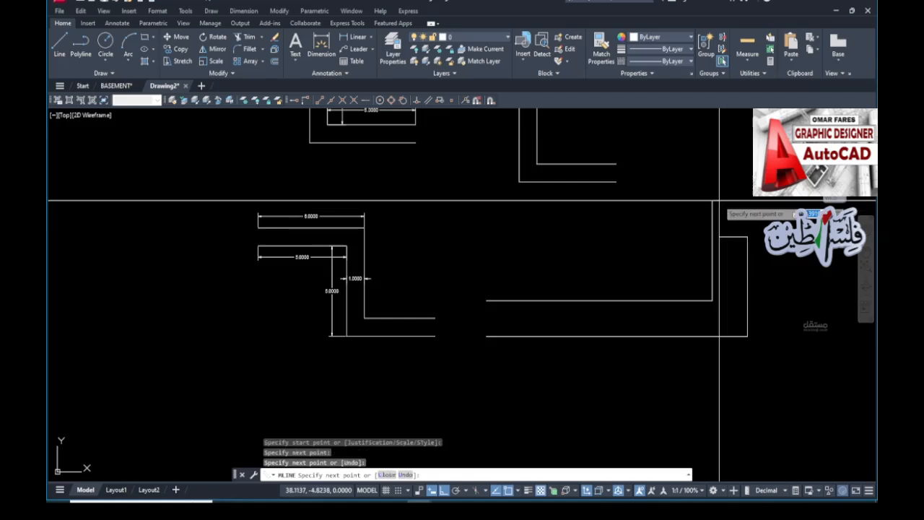
{"action": "key", "text": "Escape"}
{"action": "key", "text": "Escape"}
Add a vertical linear dimension between the two horizontal lines of the new L-shaped multiline.
{"action": "type", "text": "dli"}
{"action": "key", "text": "Return"}
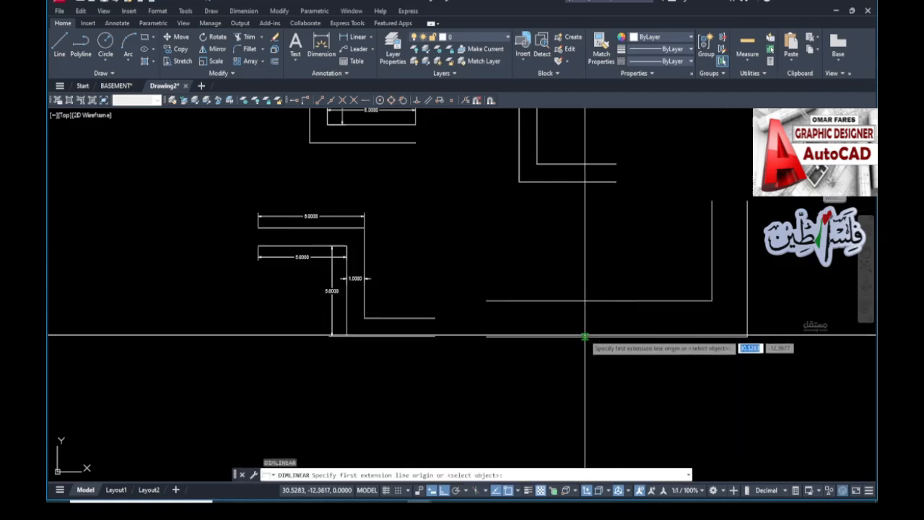
{"action": "left_click", "coordinate": [585, 336]}
{"action": "left_click", "coordinate": [585, 300]}
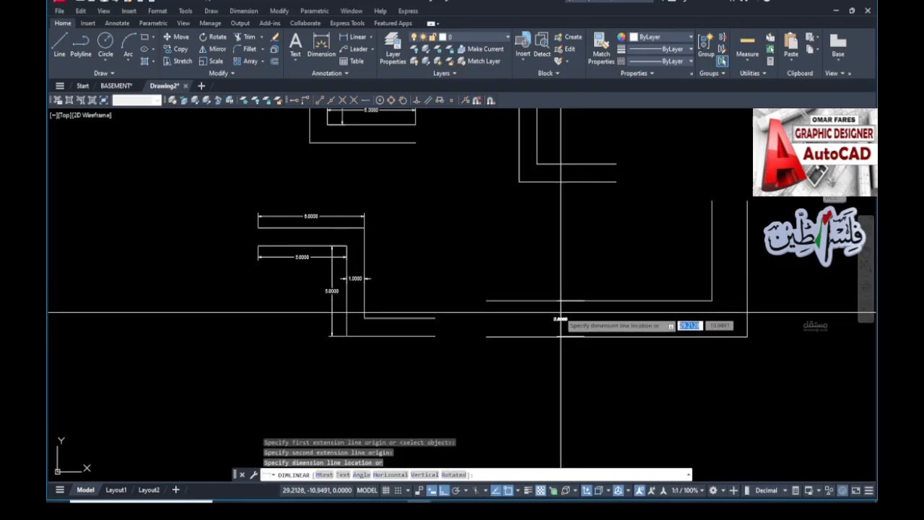
{"action": "left_click", "coordinate": [564, 319]}
{"action": "scroll", "coordinate": [549, 334], "scroll_direction": "up", "scroll_amount": 4}
{"action": "scroll", "coordinate": [473, 342], "scroll_direction": "down", "scroll_amount": 2}
{"action": "key", "text": "Escape"}
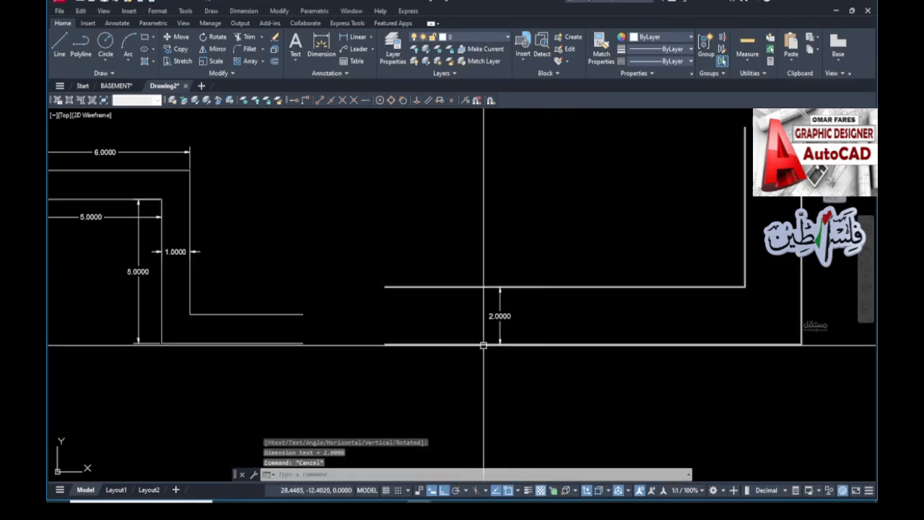
{"action": "type", "text": "ml"}
{"action": "key", "text": "Return"}
{"action": "type", "text": "s"}
{"action": "key", "text": "Return"}
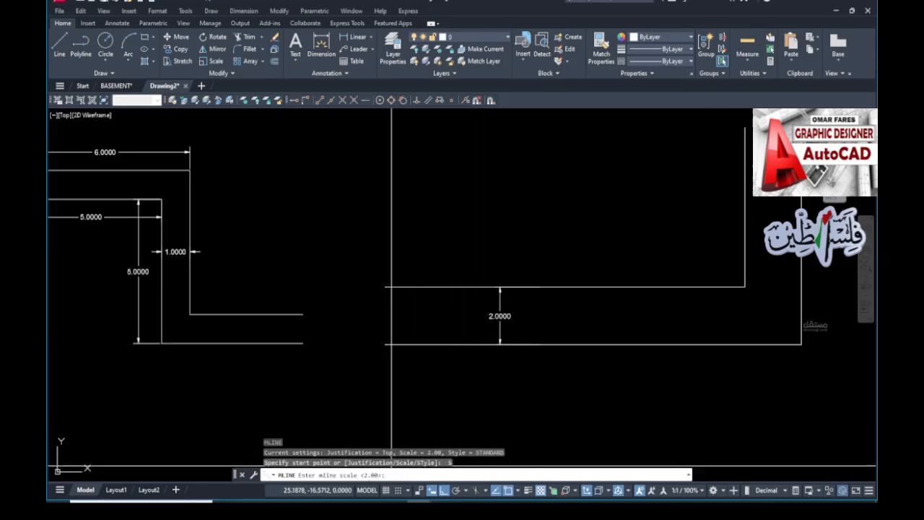
{"action": "key", "text": "Escape"}
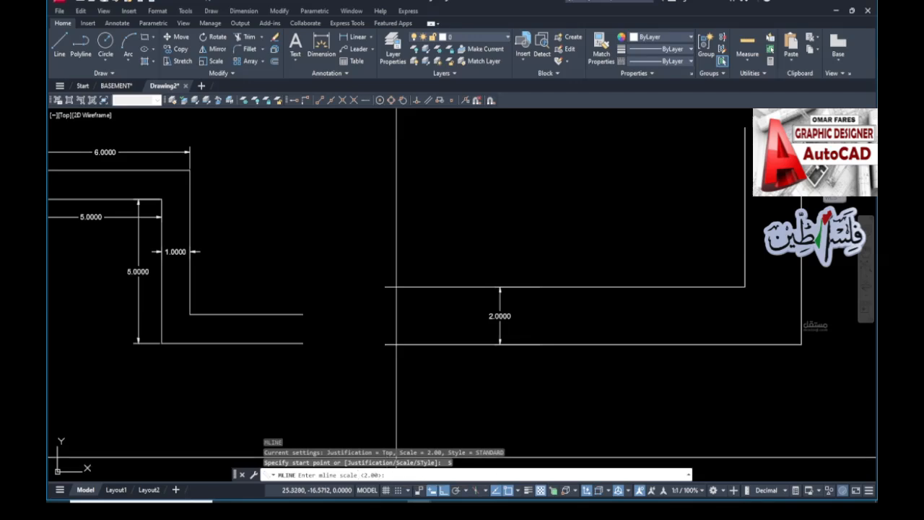
{"action": "key", "text": "Return"}
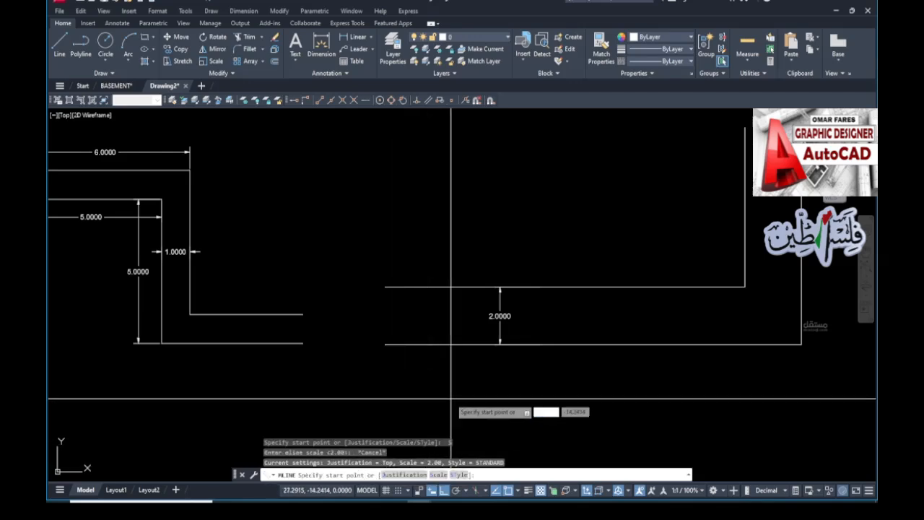
{"action": "left_click", "coordinate": [459, 475]}
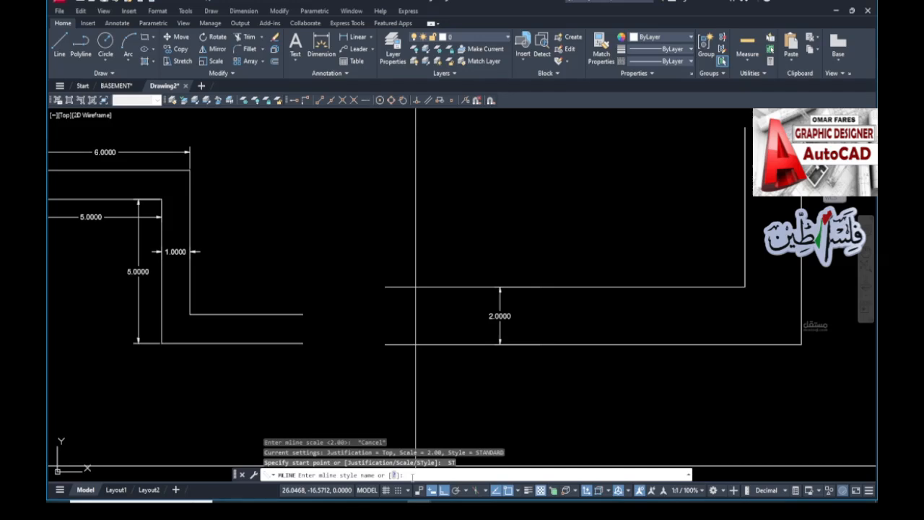
{"action": "scroll", "coordinate": [381, 377], "scroll_direction": "down", "scroll_amount": 4}
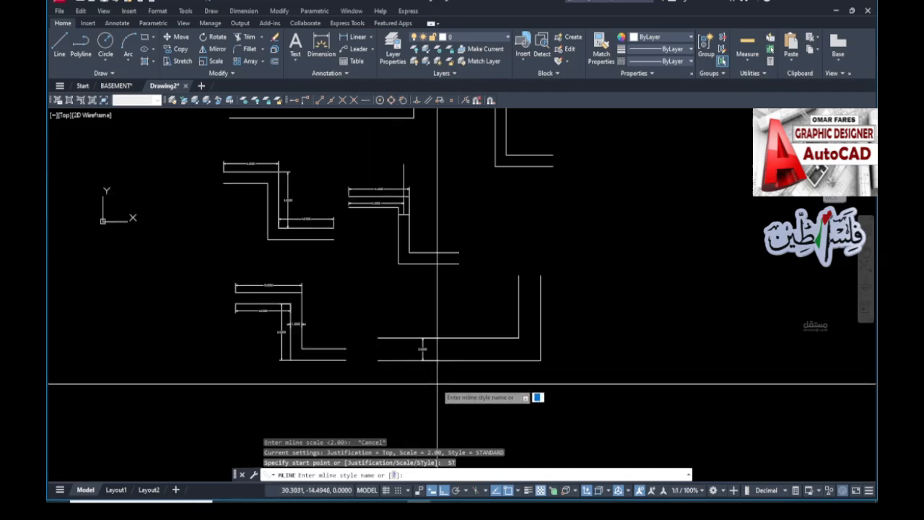
{"action": "scroll", "coordinate": [547, 387], "scroll_direction": "up", "scroll_amount": 2}
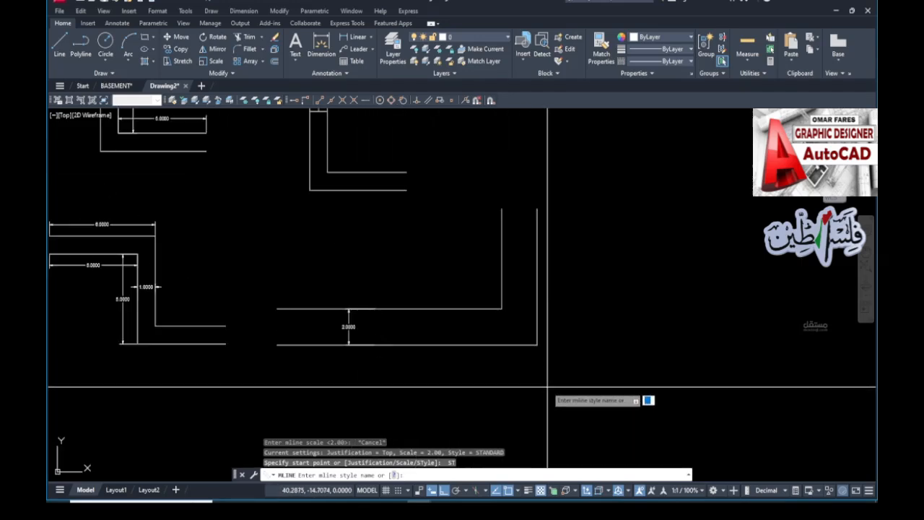
{"action": "key", "text": "Escape"}
{"action": "key", "text": "Escape"}
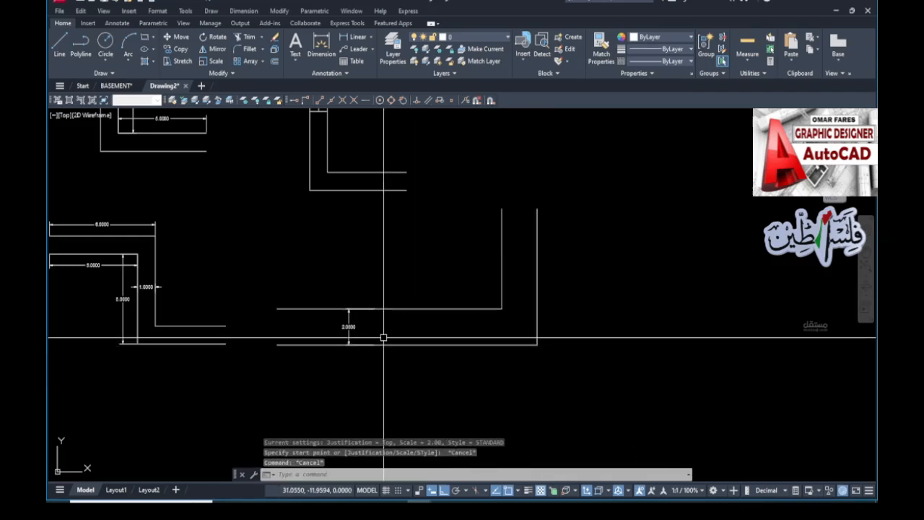
{"action": "key", "text": "Escape"}
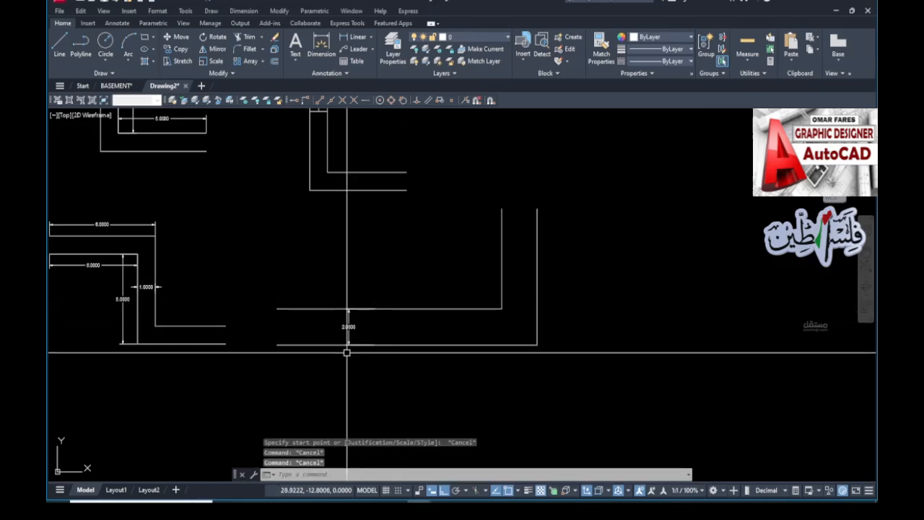
Run the MLSTYLE command and create a new multiline style named L-1 based on STANDARD.
{"action": "scroll", "coordinate": [346, 352], "scroll_direction": "down", "scroll_amount": 4}
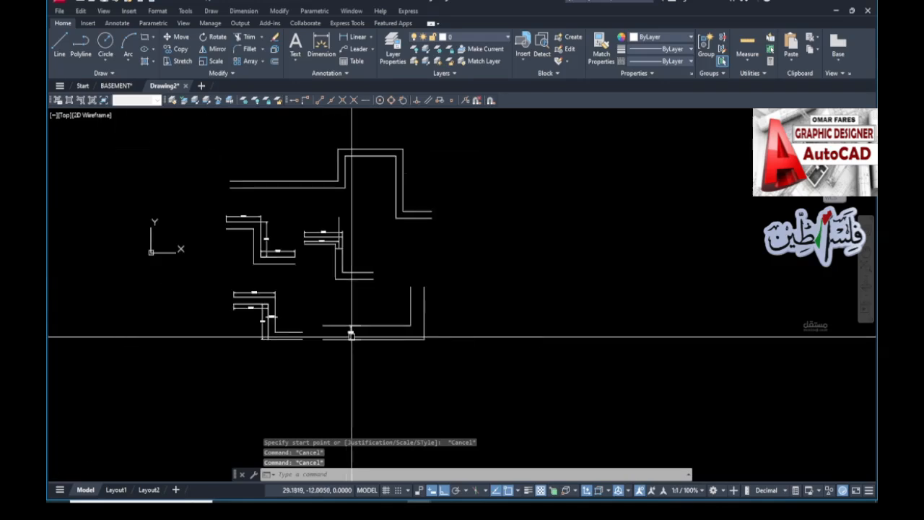
{"action": "key", "text": "Escape"}
{"action": "scroll", "coordinate": [469, 290], "scroll_direction": "up", "scroll_amount": 2}
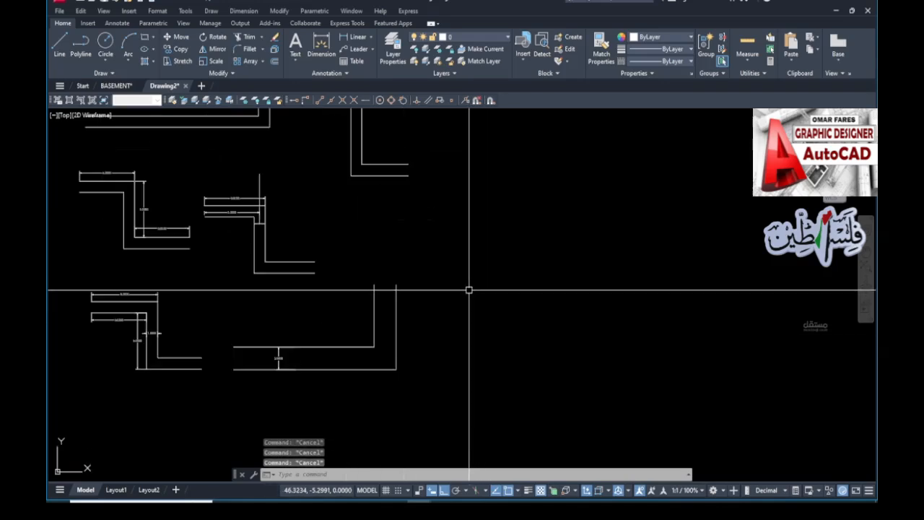
{"action": "type", "text": "NLSTYL"}
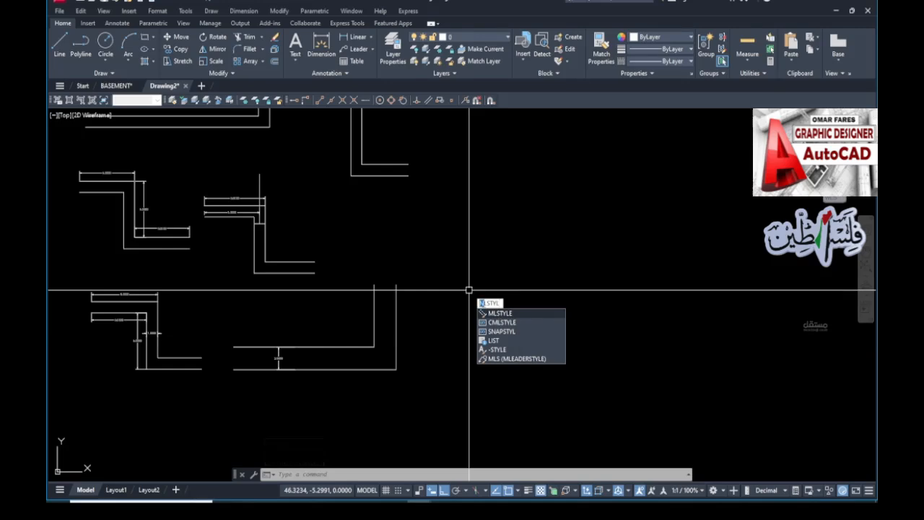
{"action": "type", "text": "M"}
{"action": "left_click", "coordinate": [514, 315]}
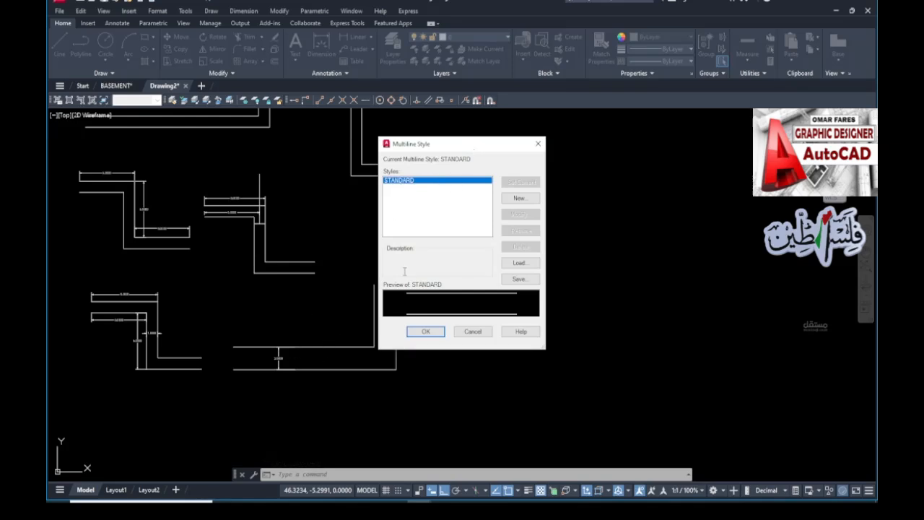
{"action": "left_click", "coordinate": [521, 200]}
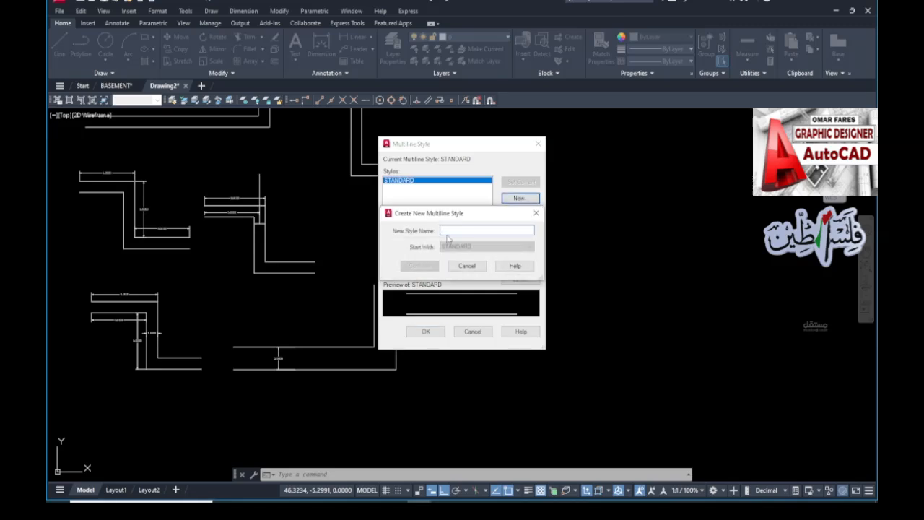
{"action": "type", "text": "L-1"}
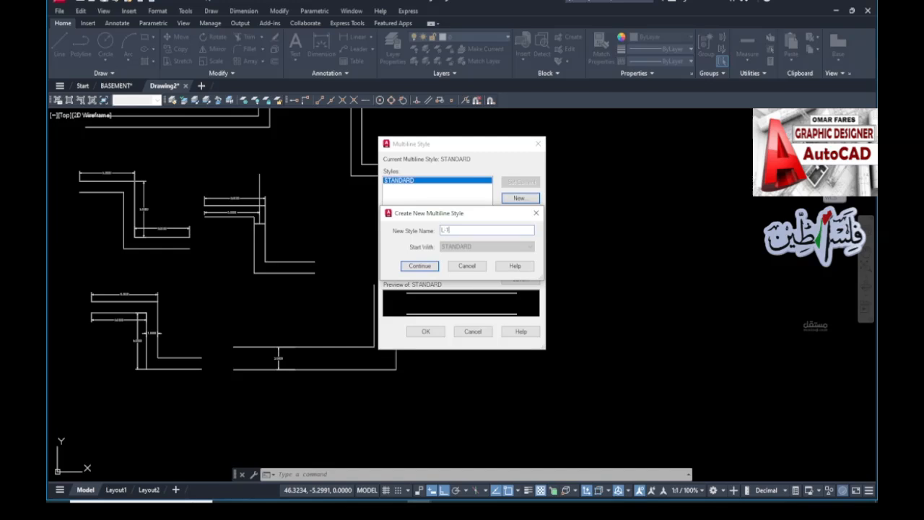
{"action": "left_click", "coordinate": [419, 266]}
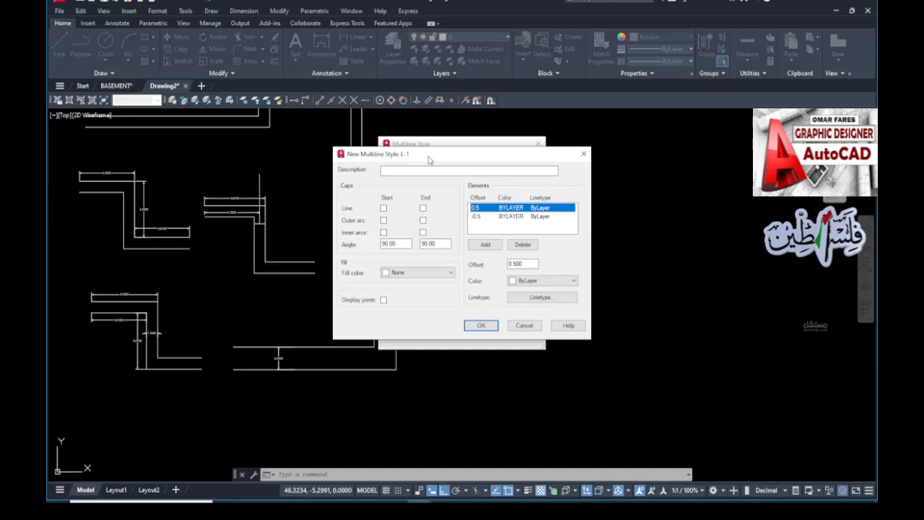
{"action": "left_click_drag", "start_coordinate": [429, 159], "coordinate": [389, 153]}
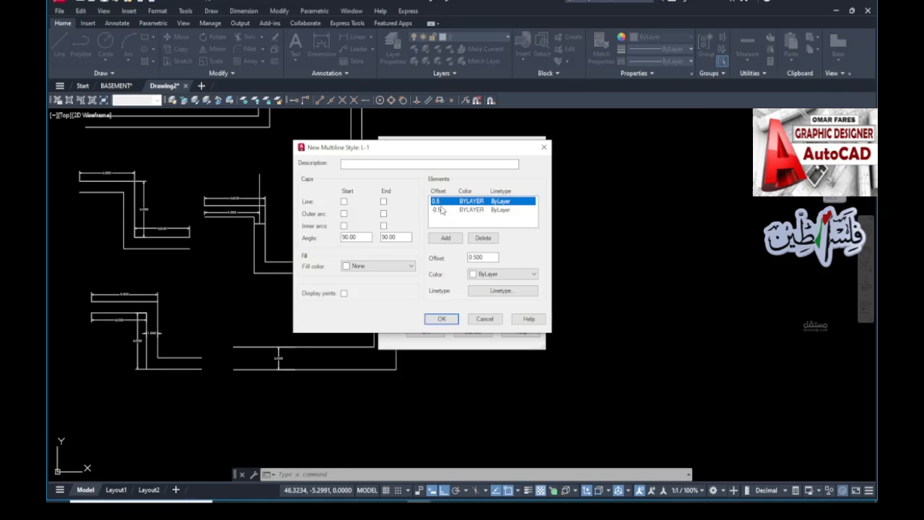
Set the offsets of the two elements in the L-1 style to 1 and -1.
{"action": "left_click", "coordinate": [488, 258]}
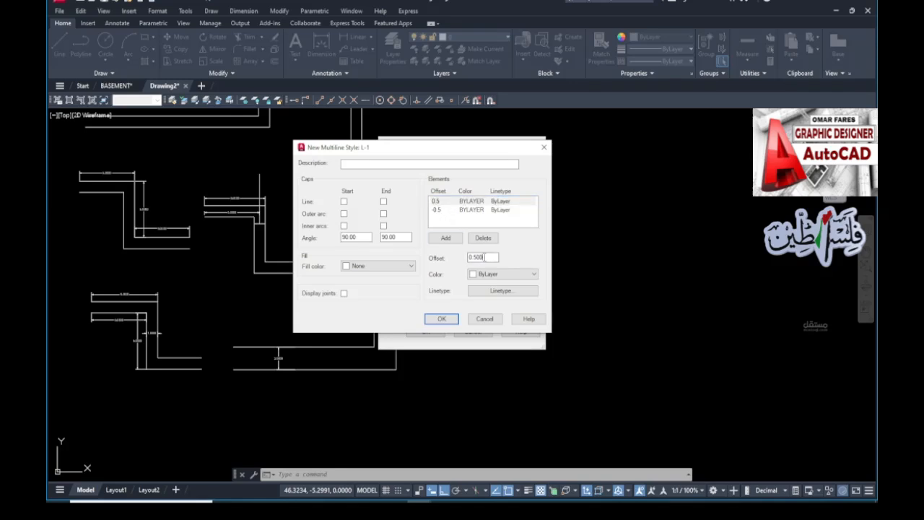
{"action": "type", "text": "1"}
{"action": "left_click", "coordinate": [440, 209]}
{"action": "left_click_drag", "start_coordinate": [494, 257], "coordinate": [477, 258]}
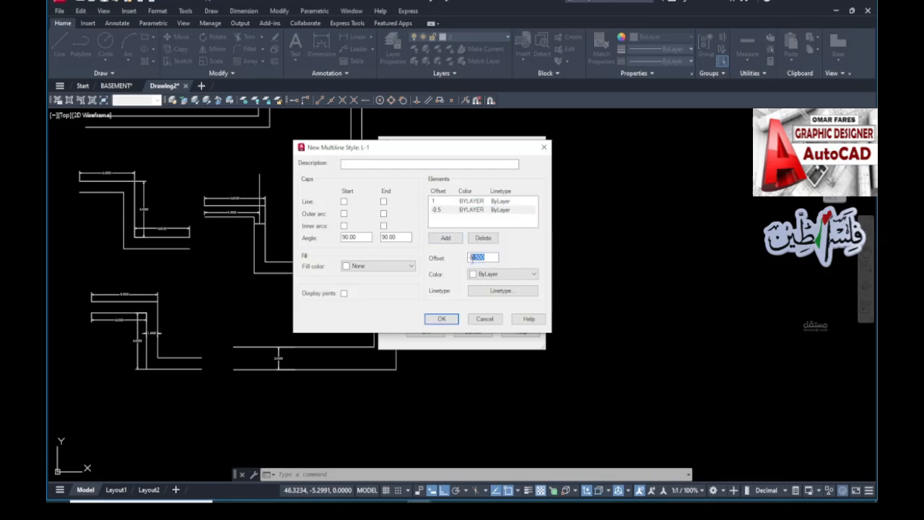
{"action": "type", "text": "1"}
Set the color of the L-1 element with offset 1 to ByLayer.
{"action": "left_click", "coordinate": [477, 202]}
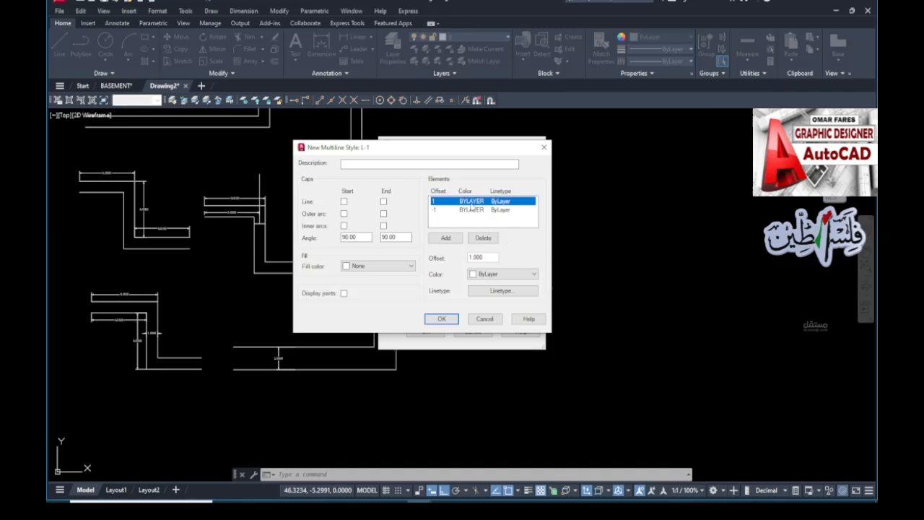
{"action": "left_click", "coordinate": [489, 275]}
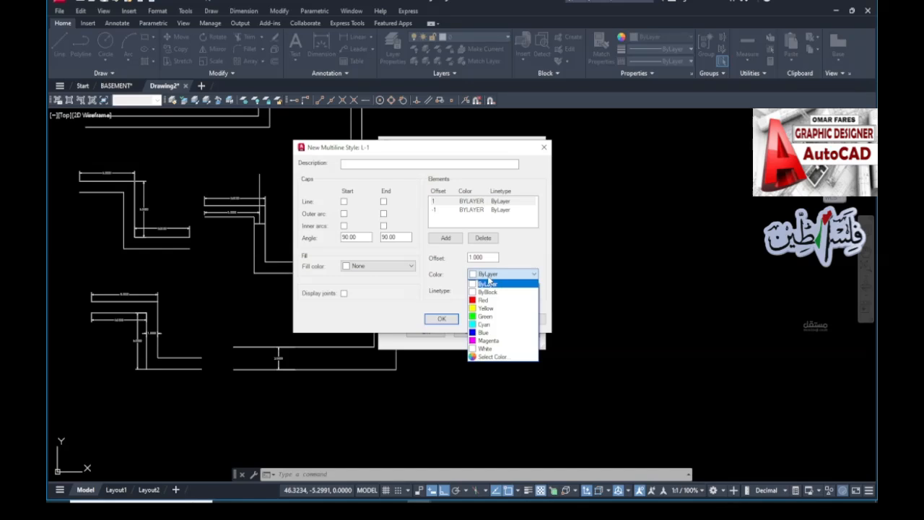
{"action": "left_click", "coordinate": [488, 283]}
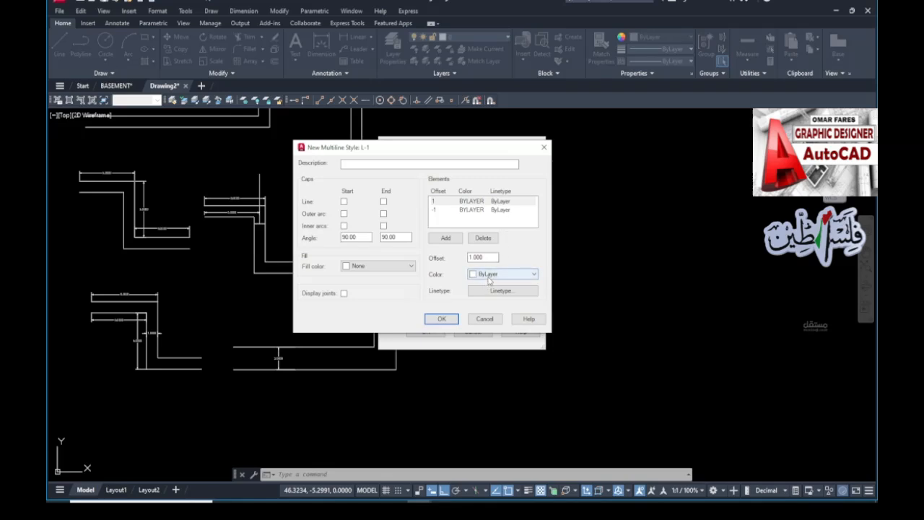
Load the BORDER linetype from the acad.lin file for the L-1 element with offset 1.
{"action": "left_click", "coordinate": [508, 202]}
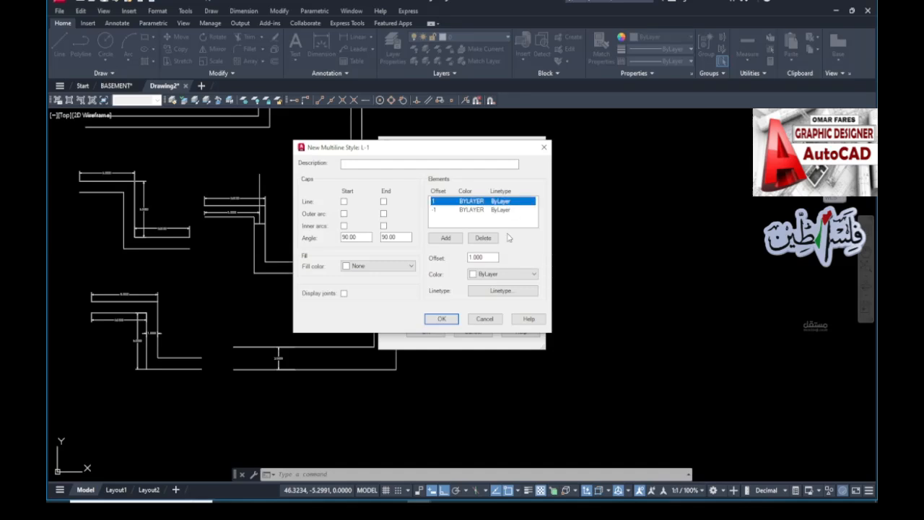
{"action": "left_click", "coordinate": [509, 292]}
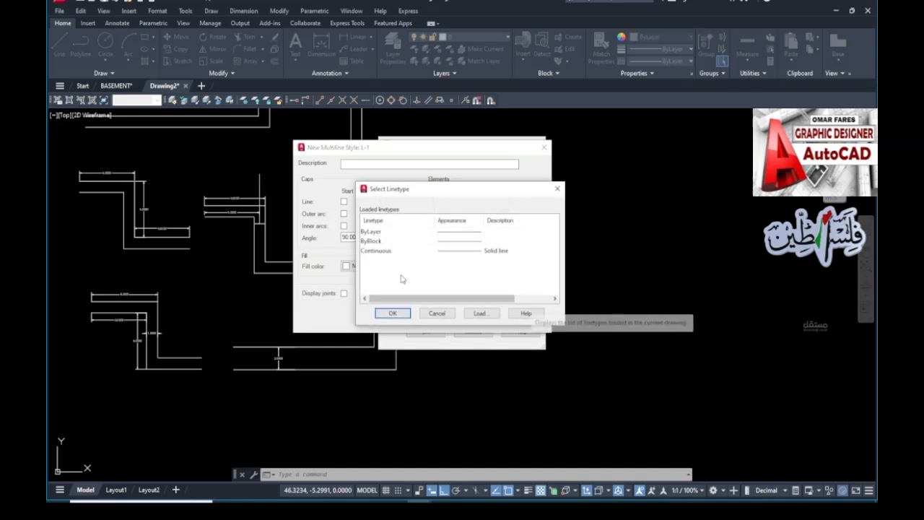
{"action": "left_click", "coordinate": [481, 313]}
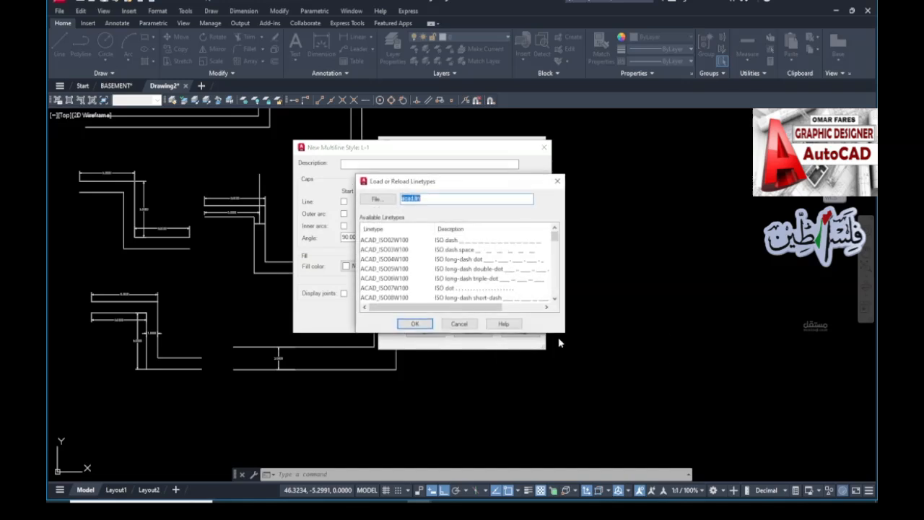
{"action": "left_click", "coordinate": [390, 245]}
{"action": "scroll", "coordinate": [393, 260], "scroll_direction": "down", "scroll_amount": 3}
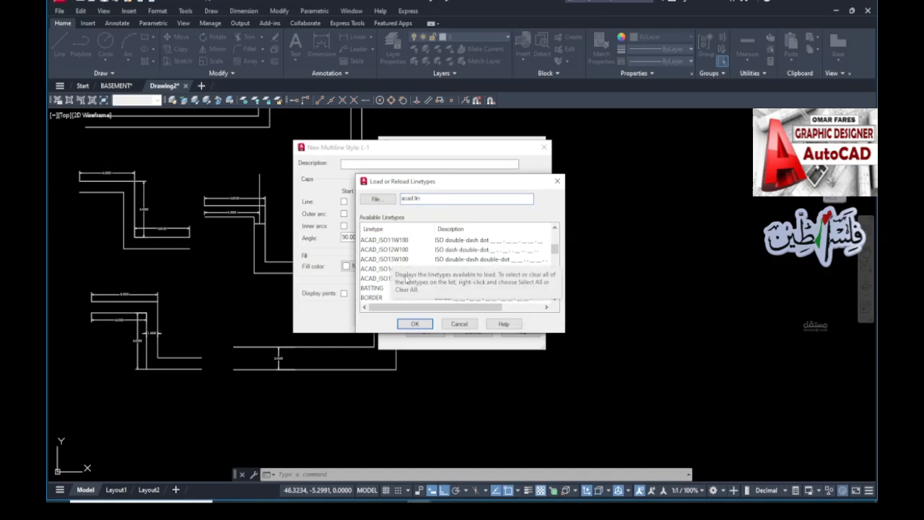
{"action": "left_click", "coordinate": [396, 248]}
{"action": "scroll", "coordinate": [396, 278], "scroll_direction": "down", "scroll_amount": 3}
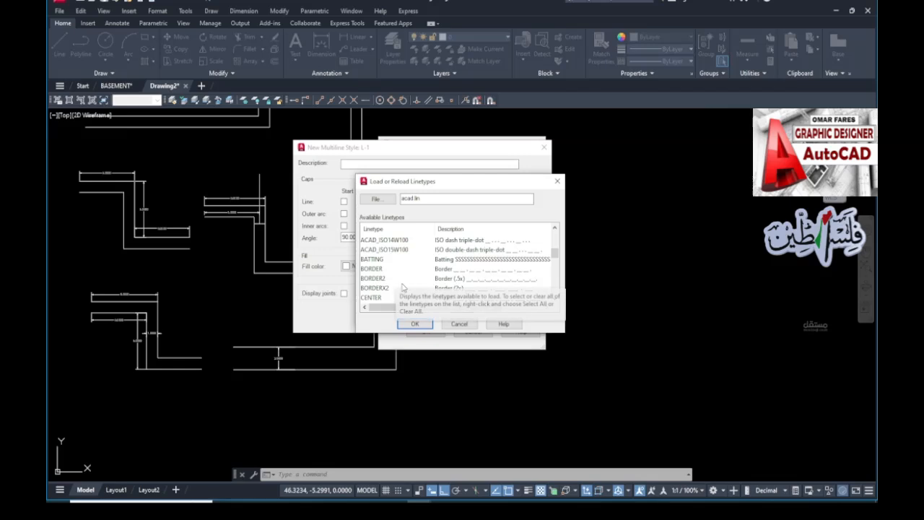
{"action": "left_click", "coordinate": [382, 269]}
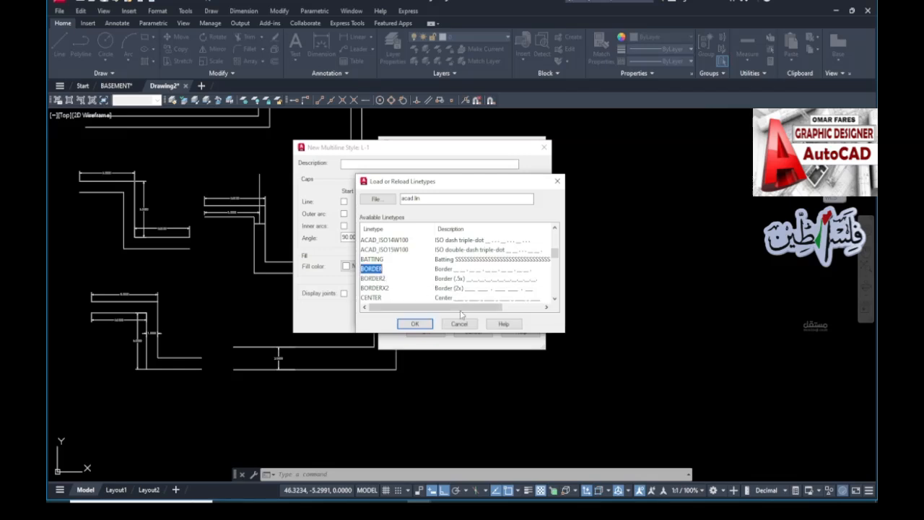
{"action": "left_click", "coordinate": [422, 326]}
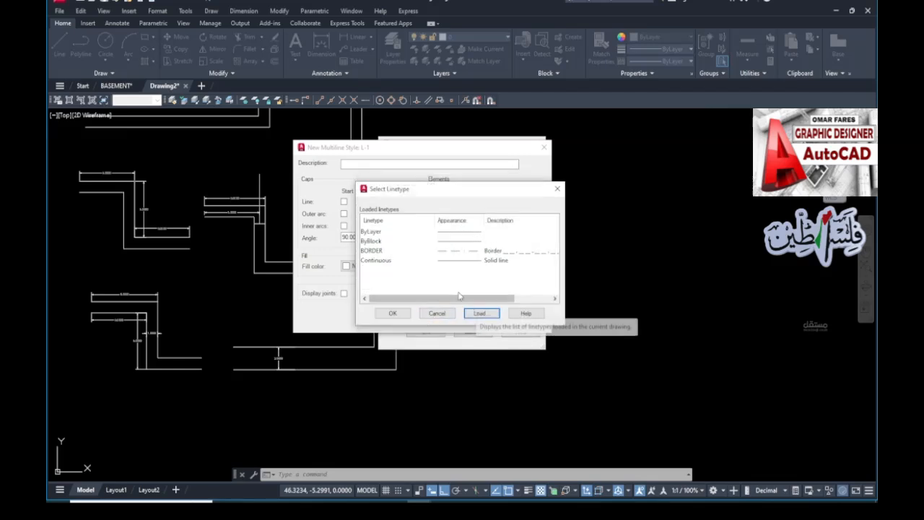
Assign the BORDER linetype to the element with offset 1 and save the L-1 style.
{"action": "left_click", "coordinate": [385, 250]}
{"action": "left_click", "coordinate": [408, 312]}
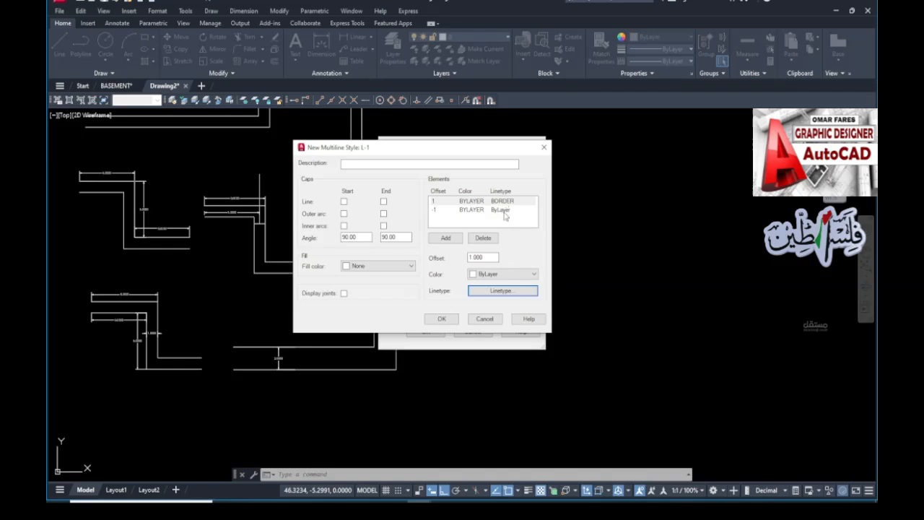
{"action": "left_click", "coordinate": [442, 319]}
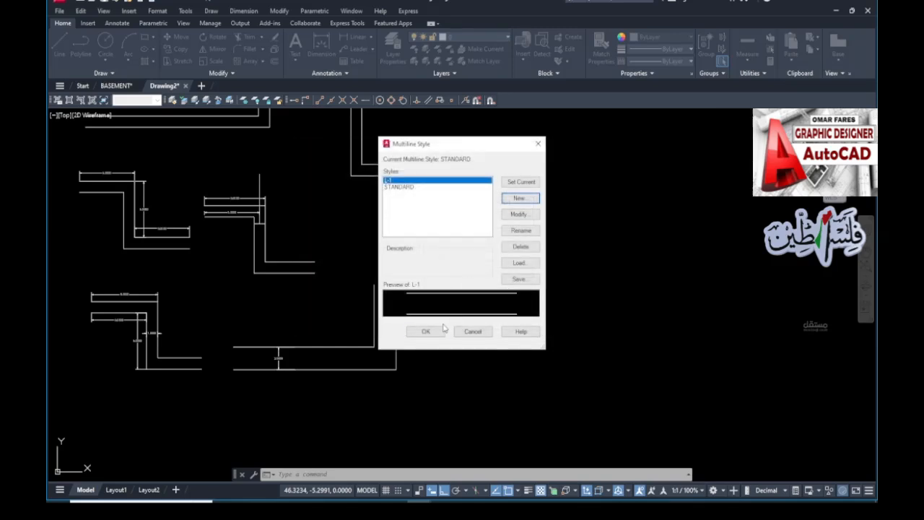
Make L-1 the current multiline style and start a multiline that uses the L-1 style.
{"action": "left_click", "coordinate": [513, 184]}
{"action": "left_click", "coordinate": [425, 332]}
{"action": "type", "text": "ML"}
{"action": "key", "text": "Return"}
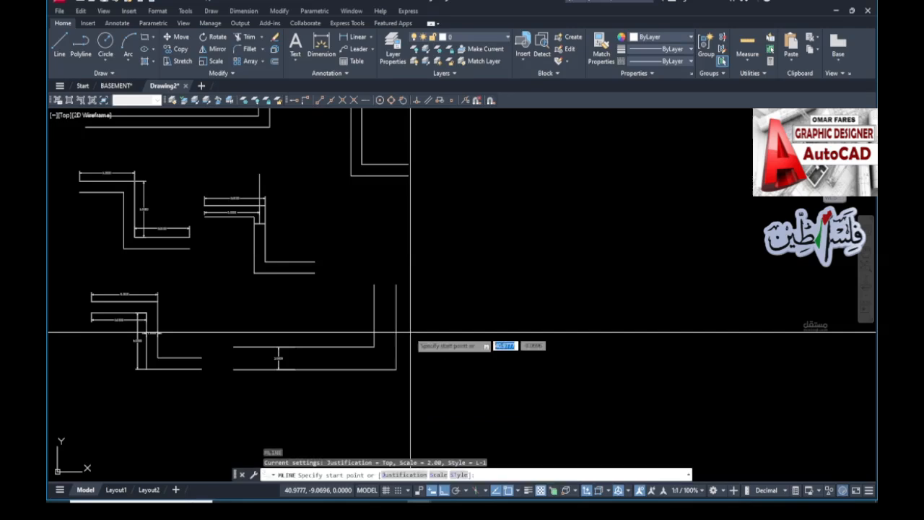
{"action": "left_click", "coordinate": [459, 475]}
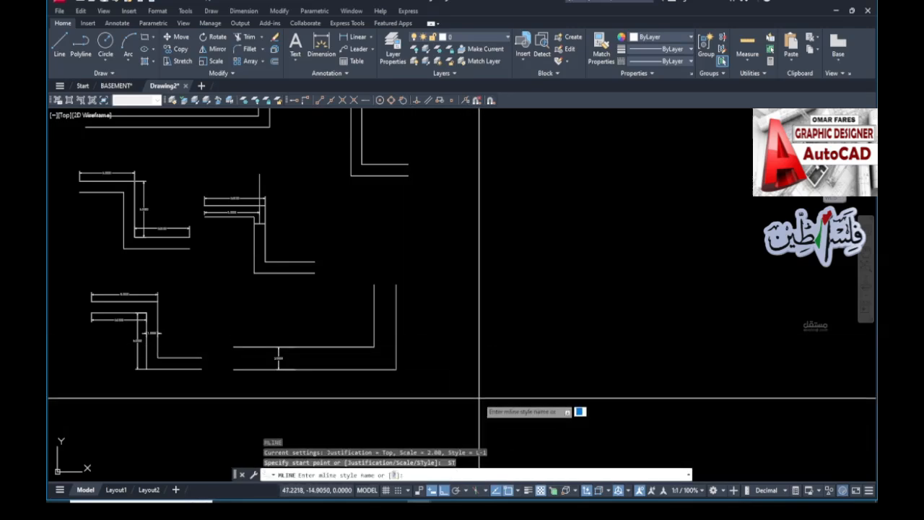
{"action": "type", "text": "L-1"}
{"action": "key", "text": "Return"}
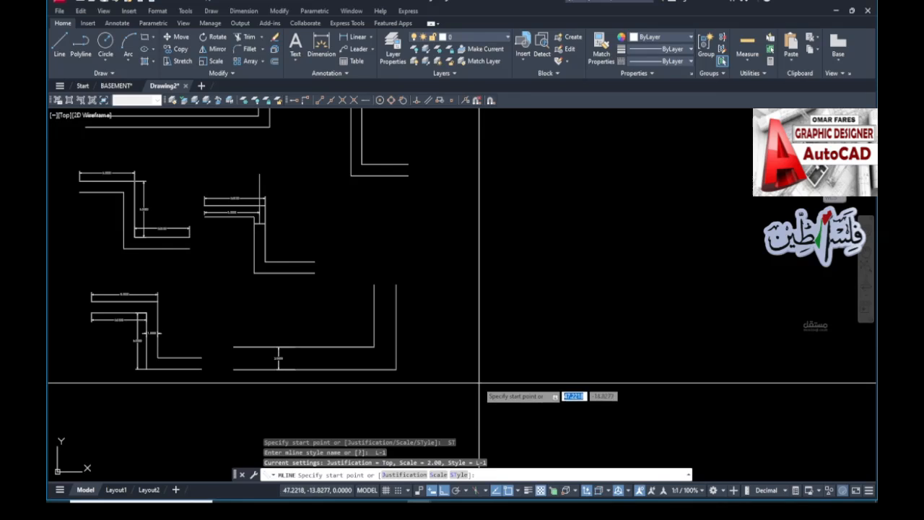
Draw an L-shaped multiline to the right of the existing ones, with a long horizontal segment followed by a vertical segment upward.
{"action": "left_click", "coordinate": [475, 367]}
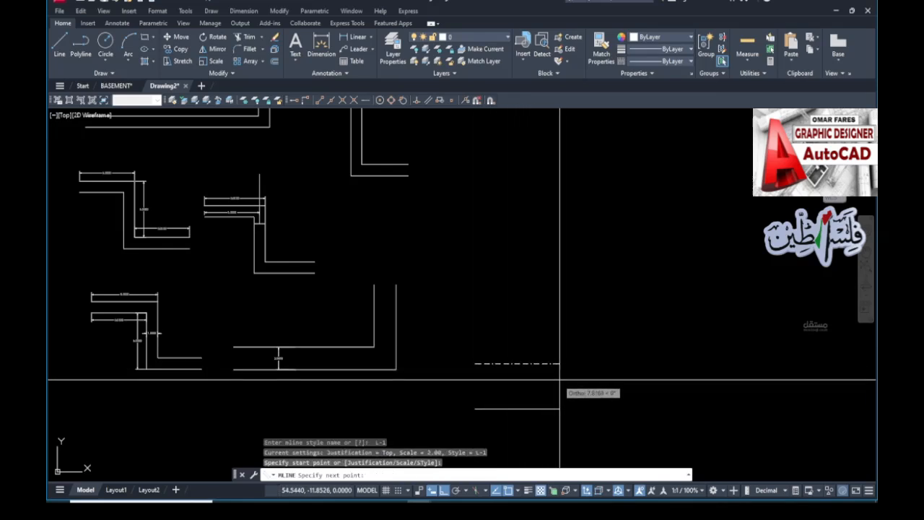
{"action": "scroll", "coordinate": [549, 380], "scroll_direction": "down", "scroll_amount": 4}
{"action": "left_click", "coordinate": [750, 373]}
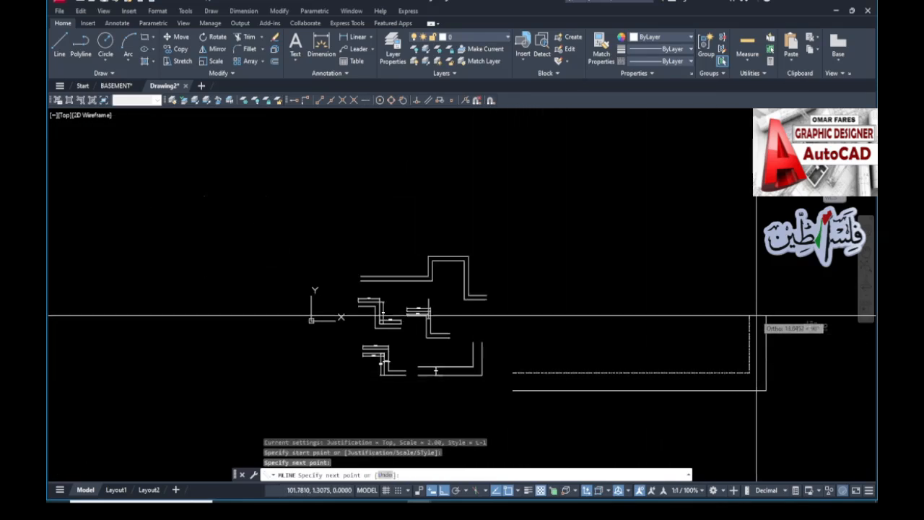
{"action": "left_click", "coordinate": [749, 264]}
{"action": "scroll", "coordinate": [545, 397], "scroll_direction": "up", "scroll_amount": 4}
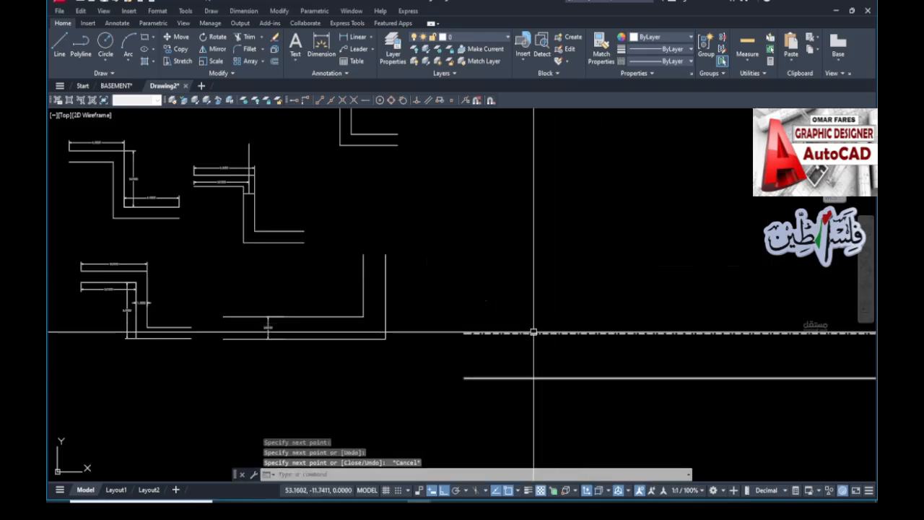
{"action": "key", "text": "Escape"}
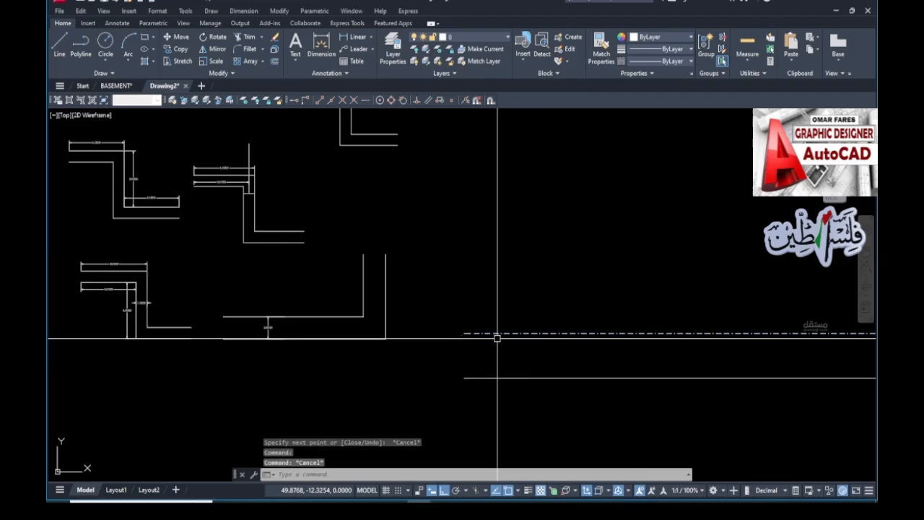
Examine the linetypes of the two parallel lines in the new L-1 multiline and check that they select as one object.
{"action": "scroll", "coordinate": [650, 392], "scroll_direction": "down", "scroll_amount": 3}
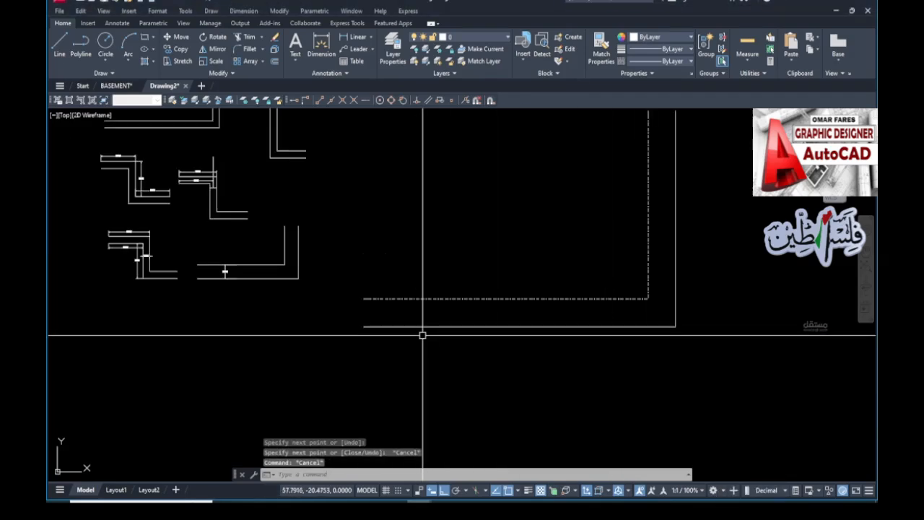
{"action": "key", "text": "Escape"}
{"action": "key", "text": "Escape"}
{"action": "key", "text": "Escape"}
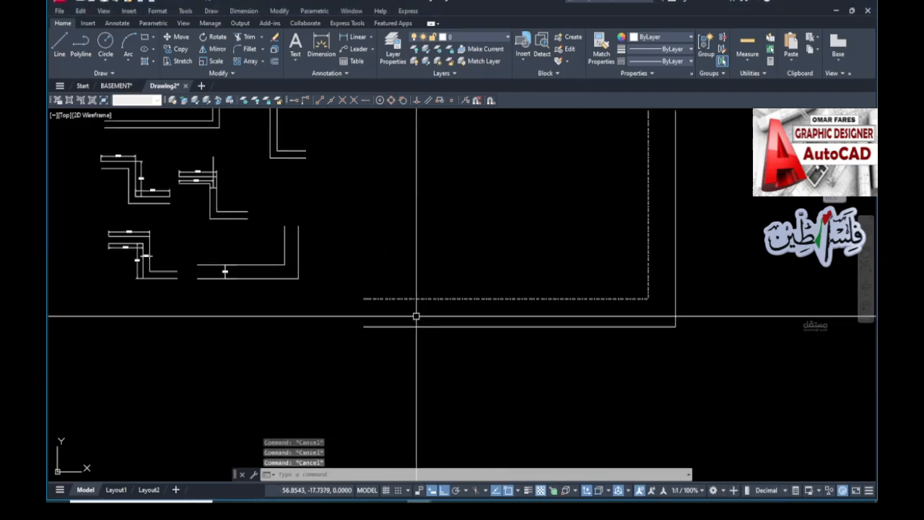
{"action": "scroll", "coordinate": [418, 318], "scroll_direction": "up", "scroll_amount": 2}
{"action": "scroll", "coordinate": [412, 330], "scroll_direction": "down", "scroll_amount": 2}
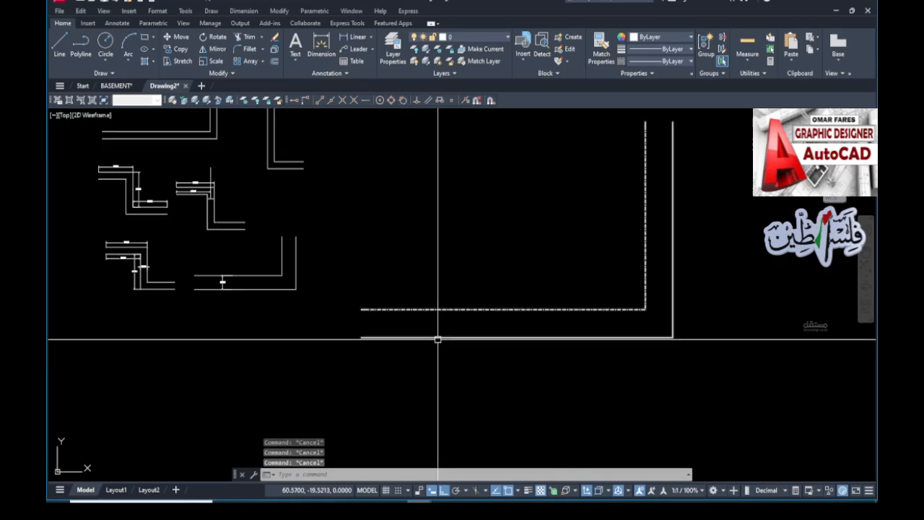
{"action": "left_click", "coordinate": [436, 337]}
{"action": "scroll", "coordinate": [368, 326], "scroll_direction": "up", "scroll_amount": 2}
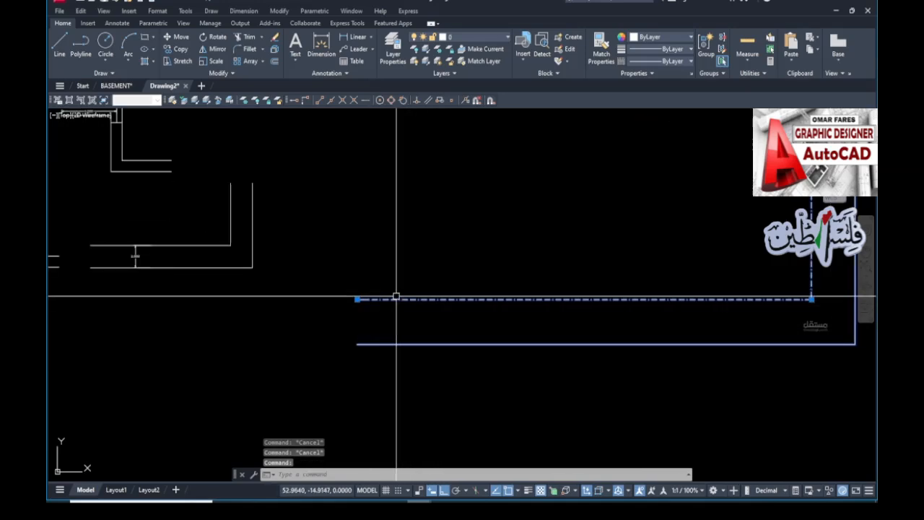
{"action": "scroll", "coordinate": [417, 315], "scroll_direction": "down", "scroll_amount": 2}
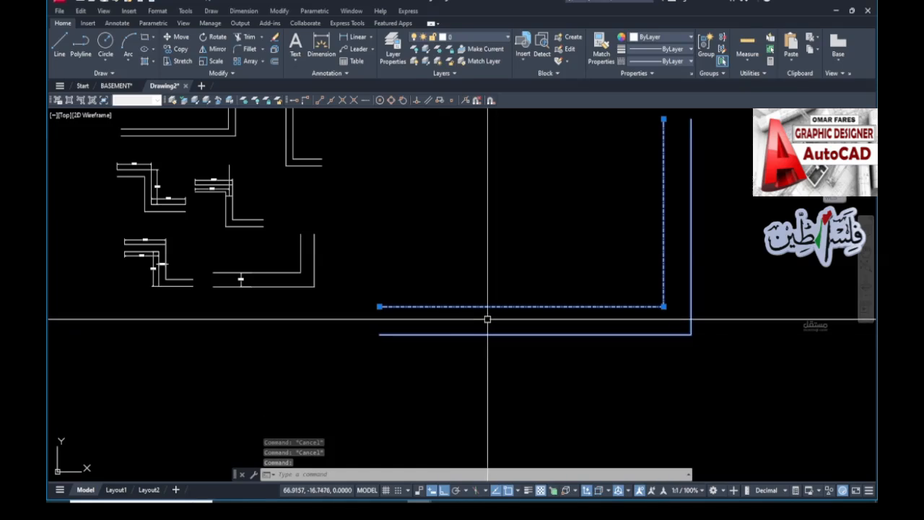
{"action": "key", "text": "Escape"}
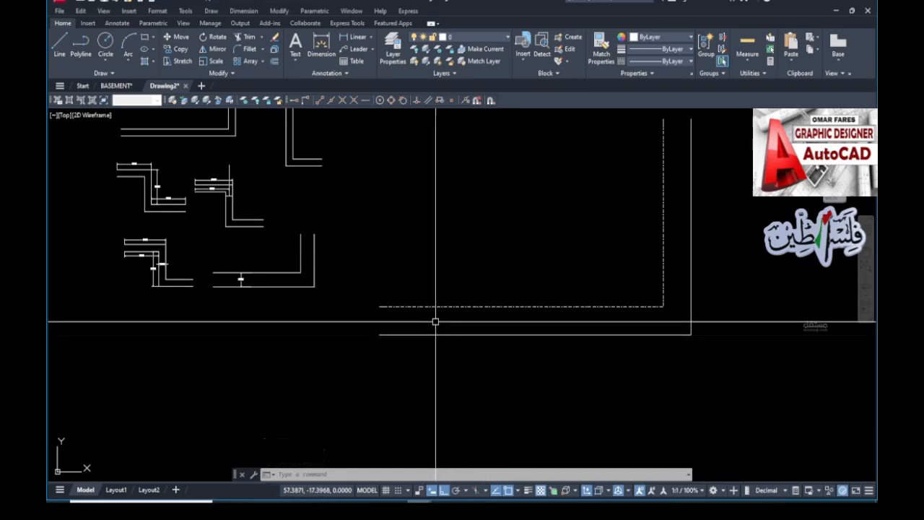
{"action": "key", "text": "Escape"}
{"action": "key", "text": "Escape"}
Create a new multiline style named L-2 based on L-1.
{"action": "type", "text": "MLS"}
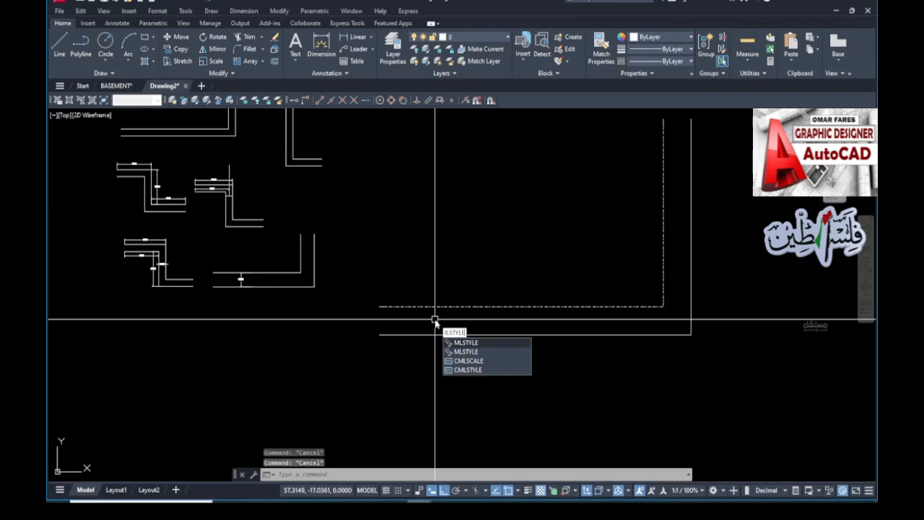
{"action": "type", "text": "T"}
{"action": "left_click", "coordinate": [479, 343]}
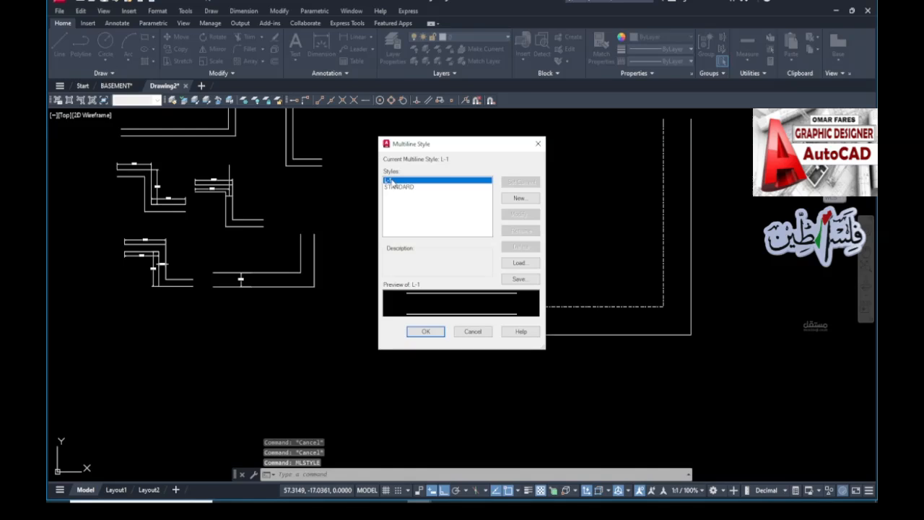
{"action": "left_click", "coordinate": [520, 198]}
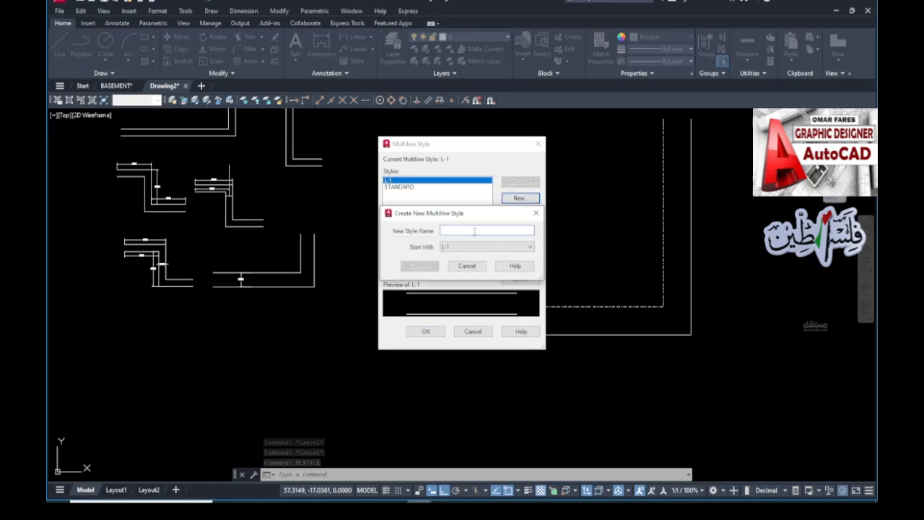
{"action": "type", "text": "L-2"}
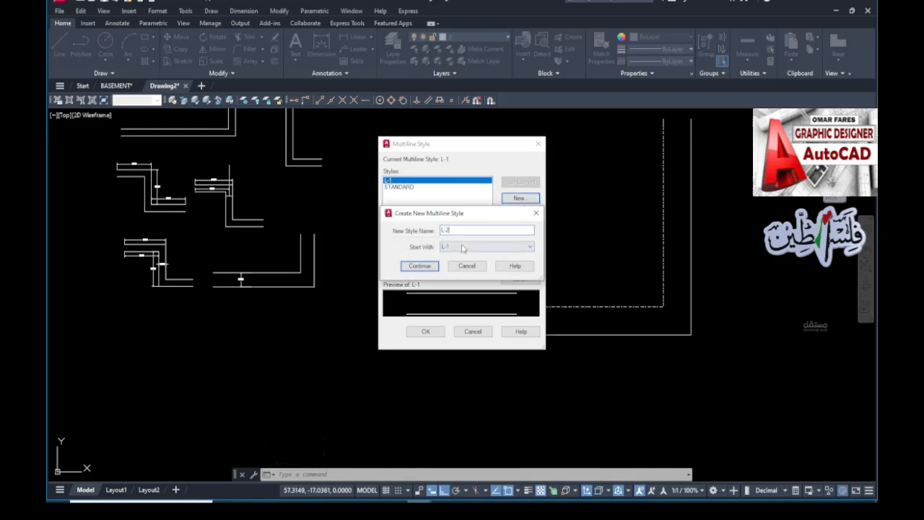
{"action": "left_click", "coordinate": [419, 266]}
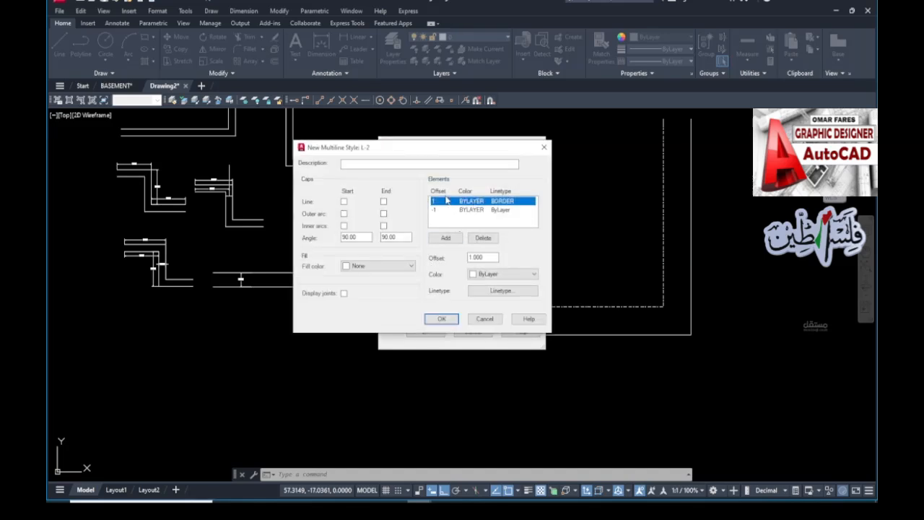
Set the offset of the BORDER element in the L-2 style to 2.
{"action": "double_click", "coordinate": [483, 256]}
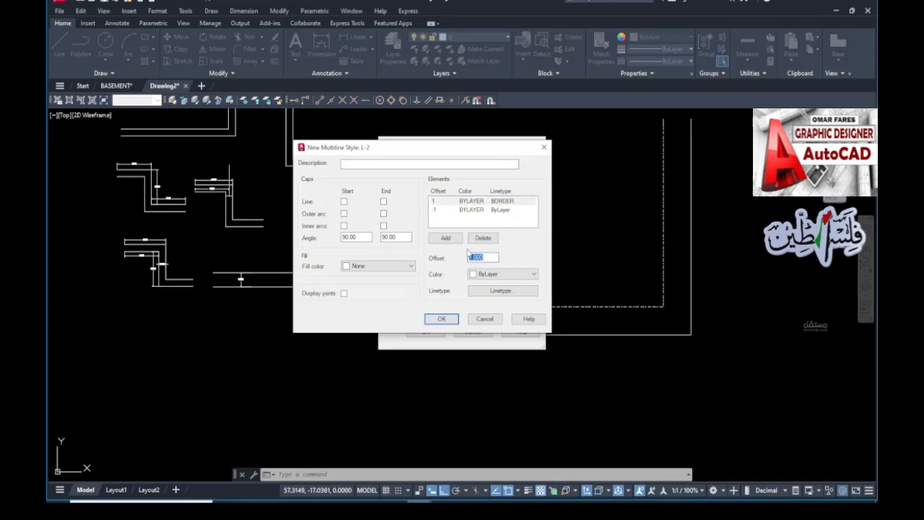
{"action": "left_click", "coordinate": [471, 203]}
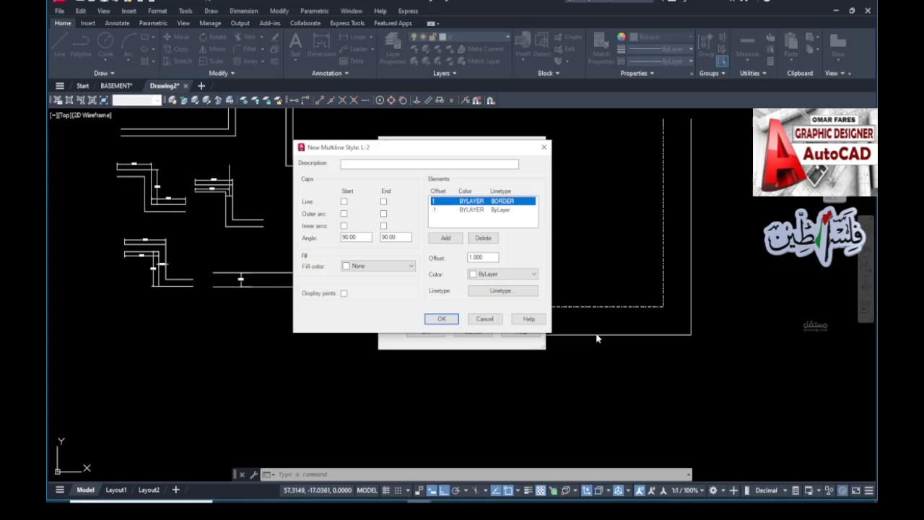
{"action": "double_click", "coordinate": [474, 258]}
{"action": "type", "text": "2"}
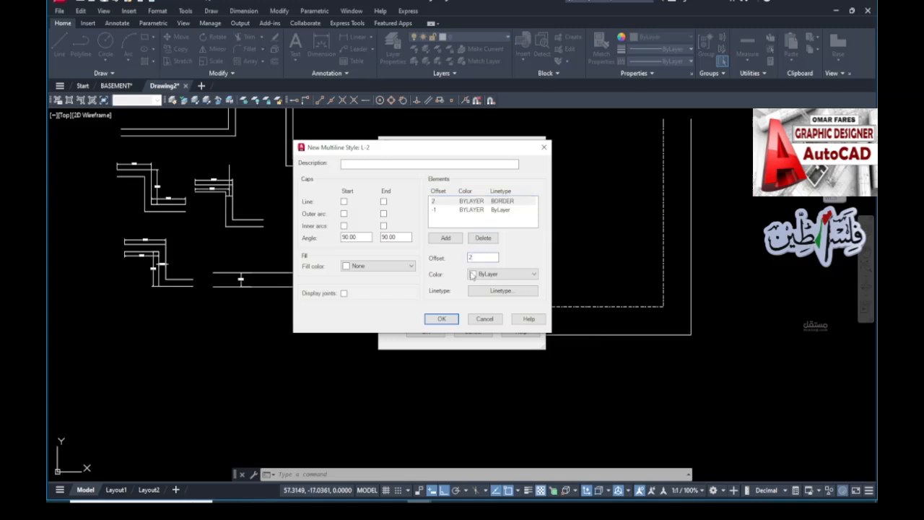
Load the DOT linetype from the acad.lin file for the L-2 element with offset 2.
{"action": "left_click", "coordinate": [503, 290]}
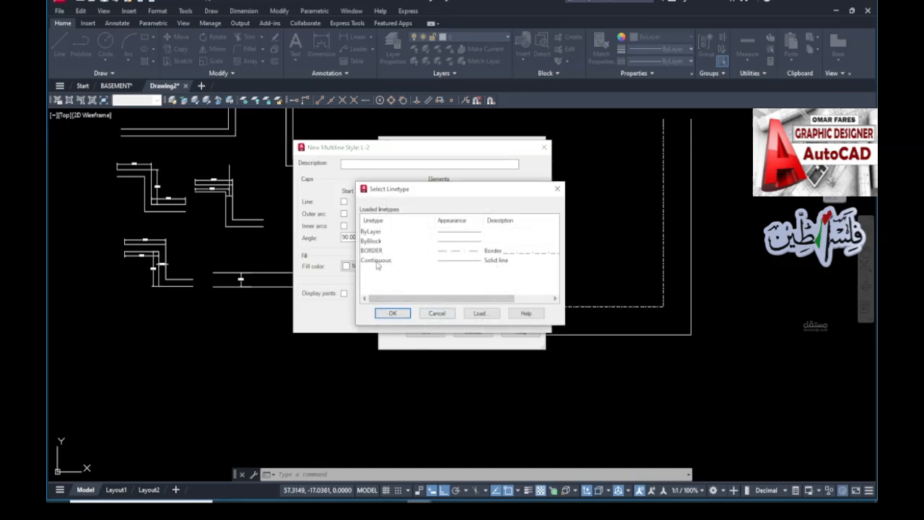
{"action": "left_click", "coordinate": [480, 312]}
{"action": "left_click", "coordinate": [390, 242]}
{"action": "scroll", "coordinate": [396, 271], "scroll_direction": "down", "scroll_amount": 5}
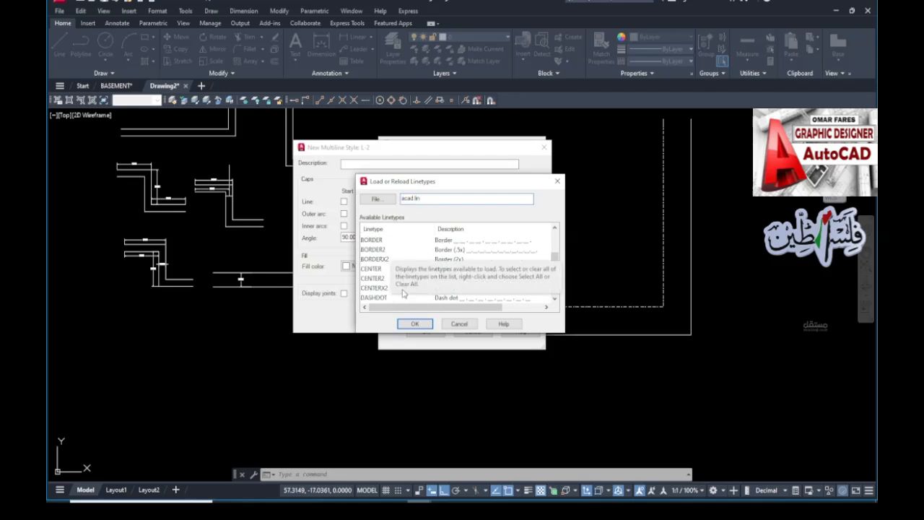
{"action": "scroll", "coordinate": [401, 293], "scroll_direction": "down", "scroll_amount": 3}
{"action": "left_click", "coordinate": [366, 298]}
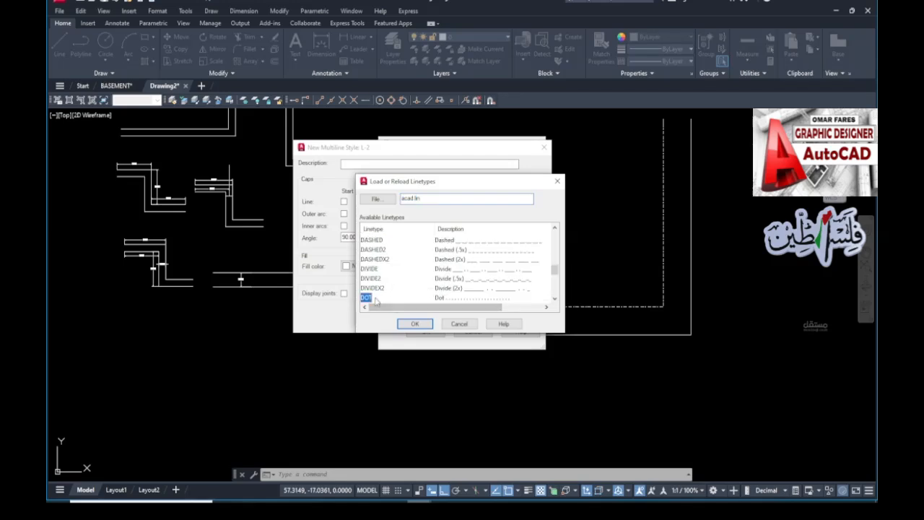
{"action": "left_click", "coordinate": [414, 325]}
Assign the DOT linetype to the L-2 element with offset 2.
{"action": "left_click", "coordinate": [403, 313]}
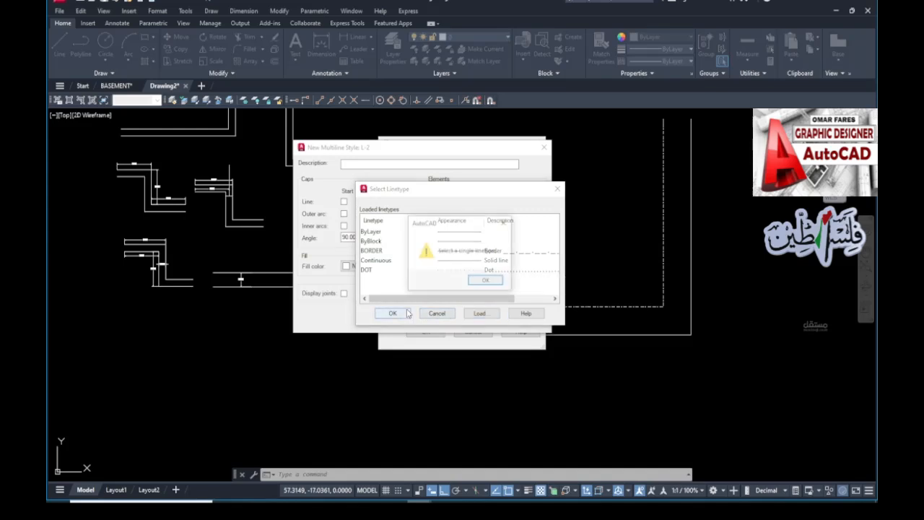
{"action": "left_click", "coordinate": [486, 282]}
{"action": "left_click", "coordinate": [370, 270]}
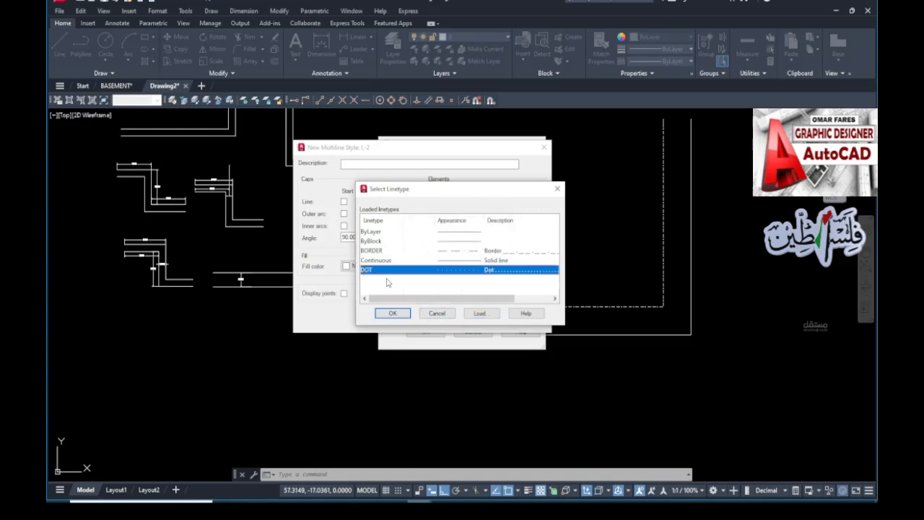
{"action": "left_click", "coordinate": [393, 312]}
Set the linetype of the element with offset -1 to ByLayer and save the L-2 style.
{"action": "left_click", "coordinate": [443, 210]}
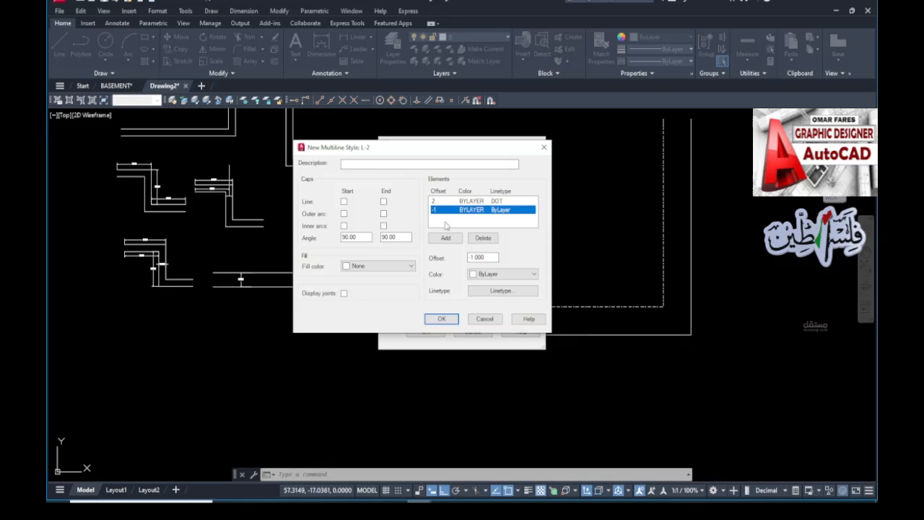
{"action": "left_click_drag", "start_coordinate": [489, 260], "coordinate": [474, 262]}
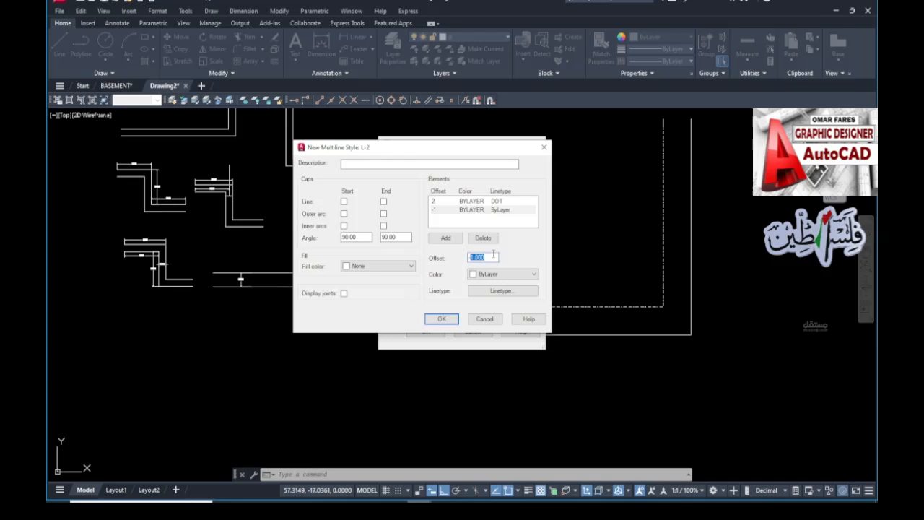
{"action": "left_click", "coordinate": [483, 290]}
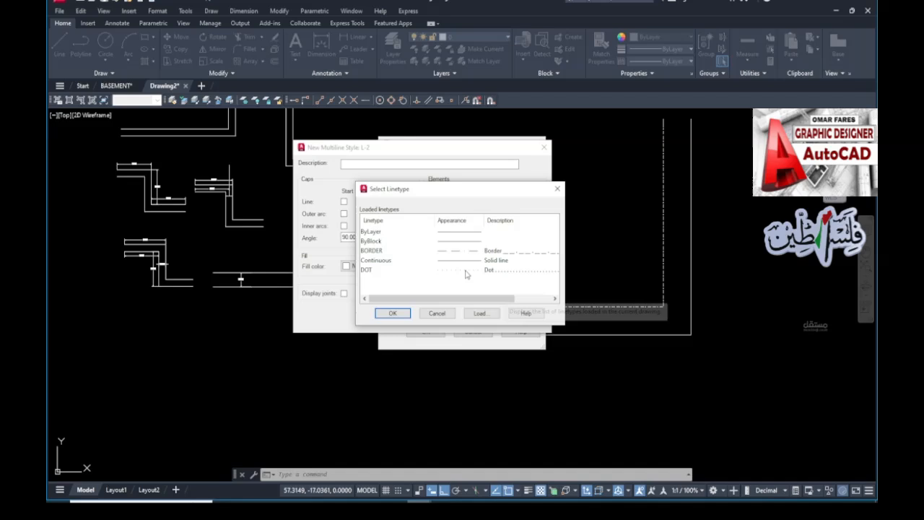
{"action": "left_click", "coordinate": [444, 271]}
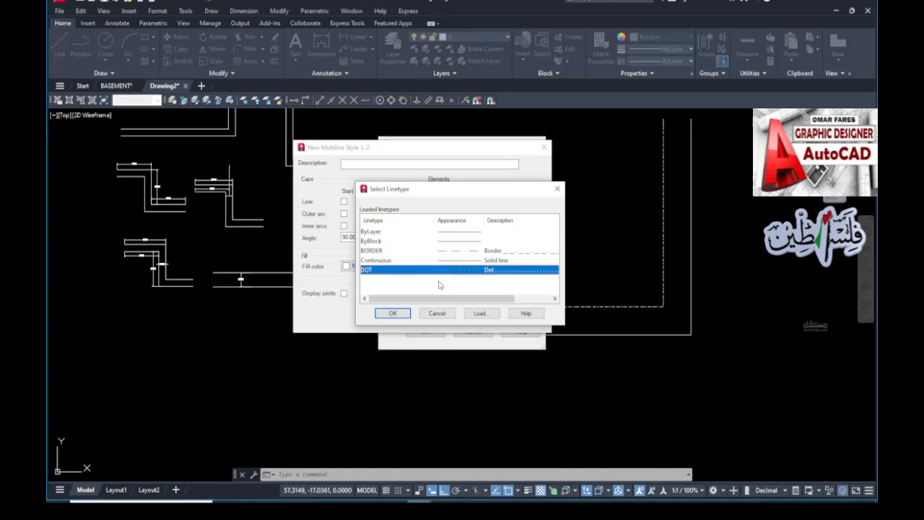
{"action": "left_click", "coordinate": [382, 232]}
{"action": "left_click", "coordinate": [393, 312]}
{"action": "left_click", "coordinate": [443, 321]}
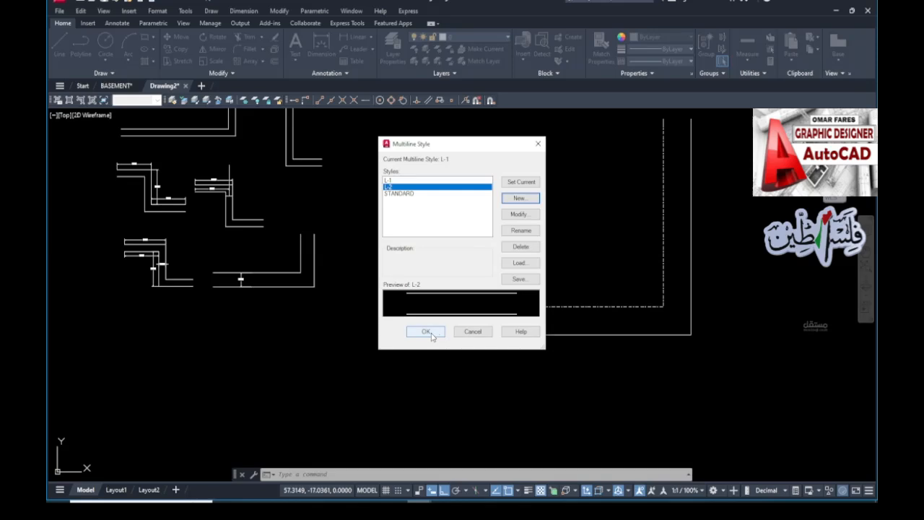
{"action": "left_click", "coordinate": [427, 332]}
Start a new multiline and switch its style to L-2.
{"action": "scroll", "coordinate": [433, 281], "scroll_direction": "down", "scroll_amount": 4}
{"action": "type", "text": "ml"}
{"action": "key", "text": "Return"}
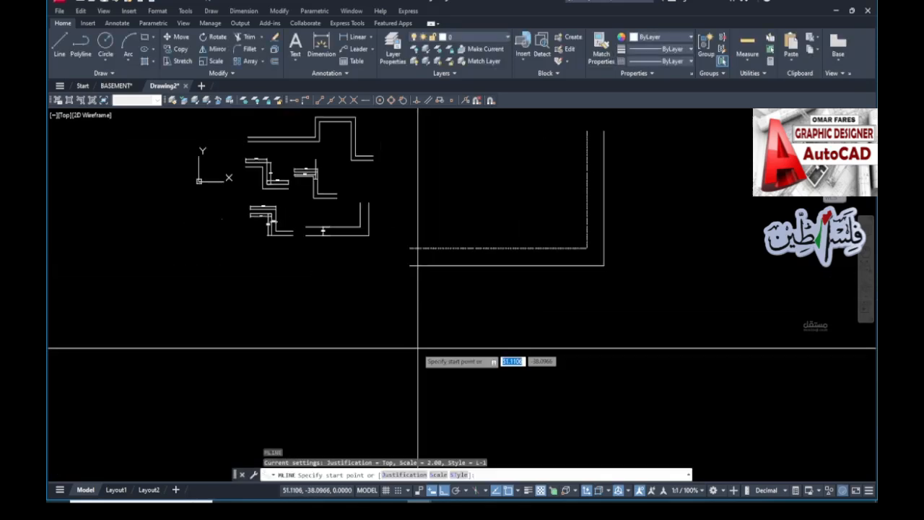
{"action": "type", "text": "ST"}
{"action": "key", "text": "Return"}
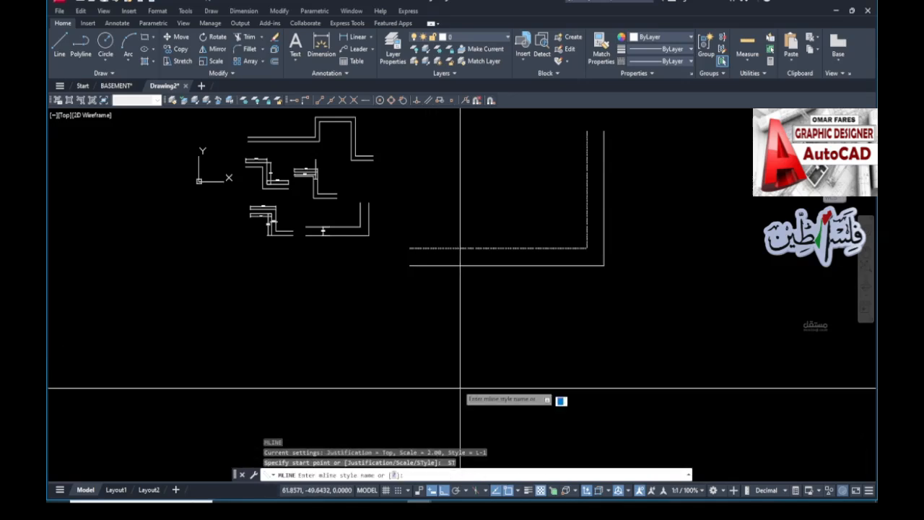
{"action": "type", "text": "L-1"}
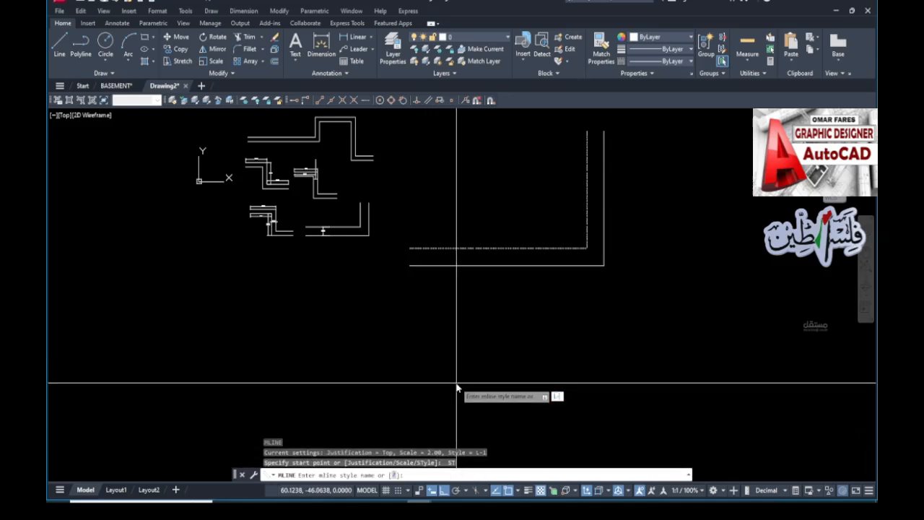
{"action": "type", "text": "-2"}
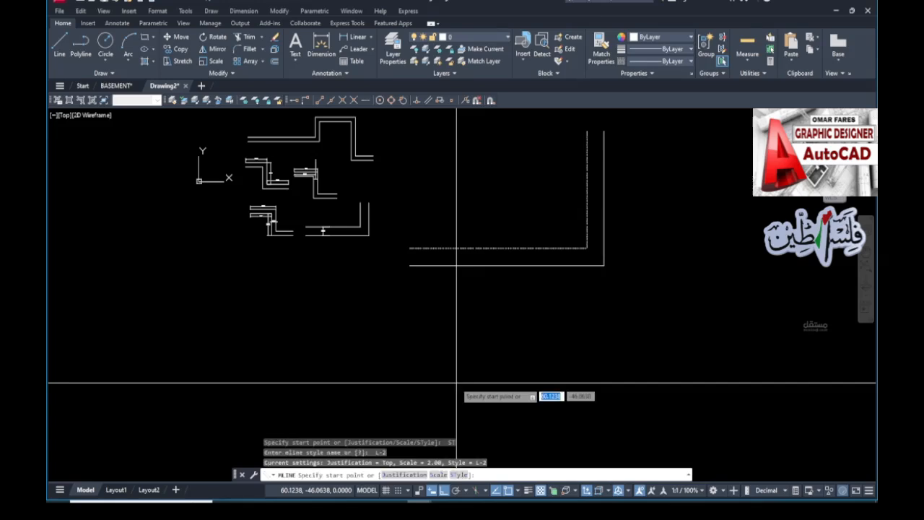
Set Top justification and draw an L-shaped L-2 multiline below the existing ones, running horizontally and then up.
{"action": "key", "text": "Return"}
{"action": "left_click", "coordinate": [406, 474]}
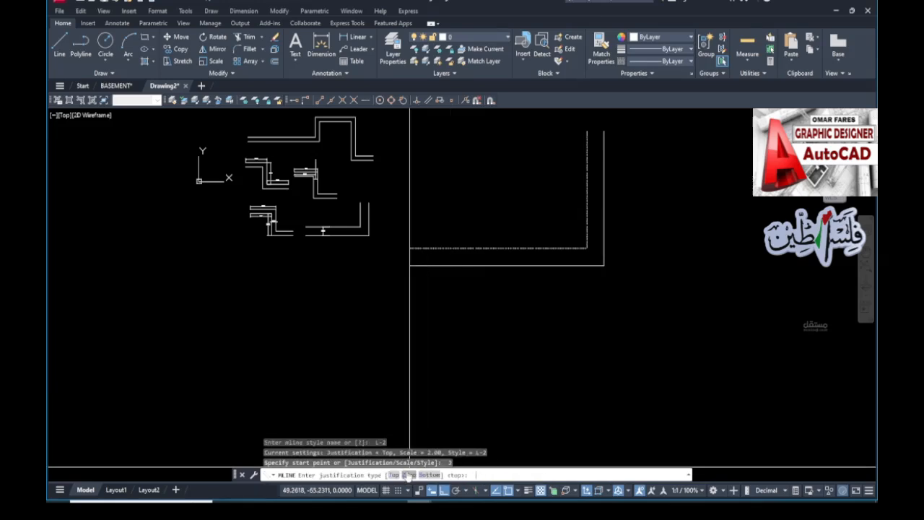
{"action": "type", "text": "T"}
{"action": "key", "text": "Return"}
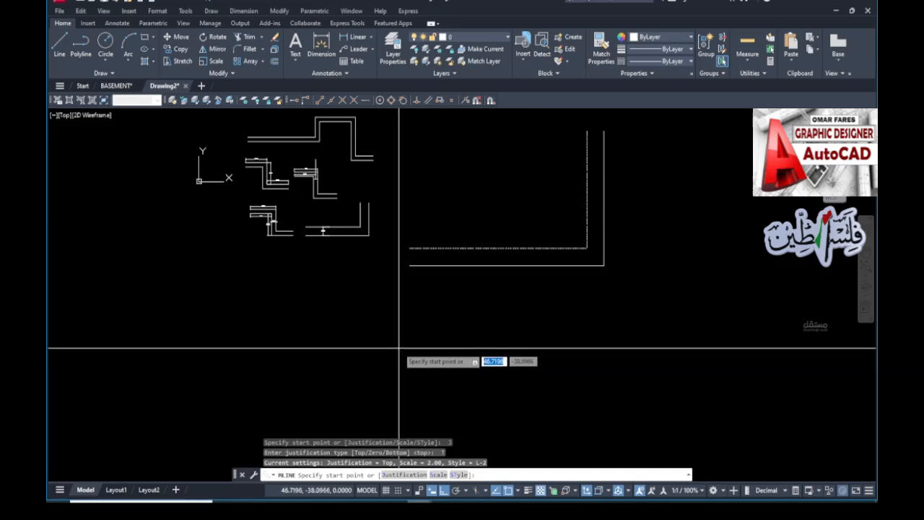
{"action": "left_click", "coordinate": [394, 355]}
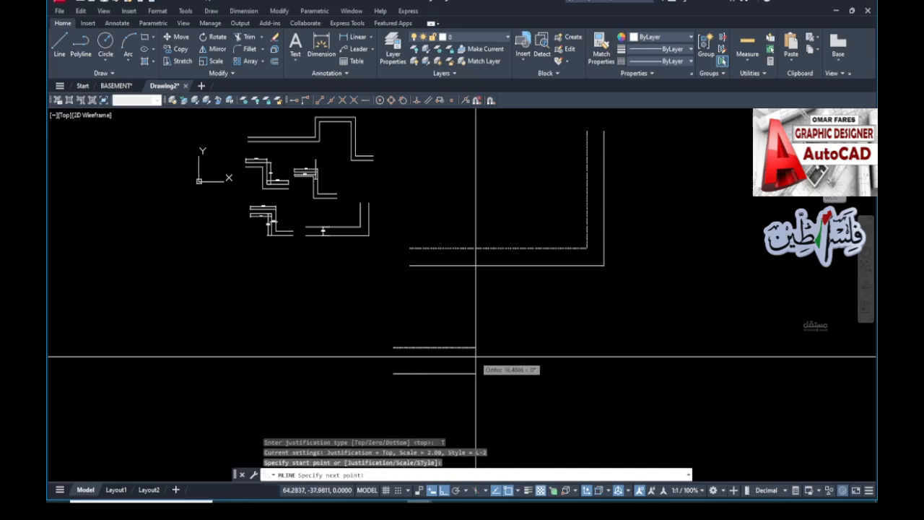
{"action": "left_click", "coordinate": [758, 356]}
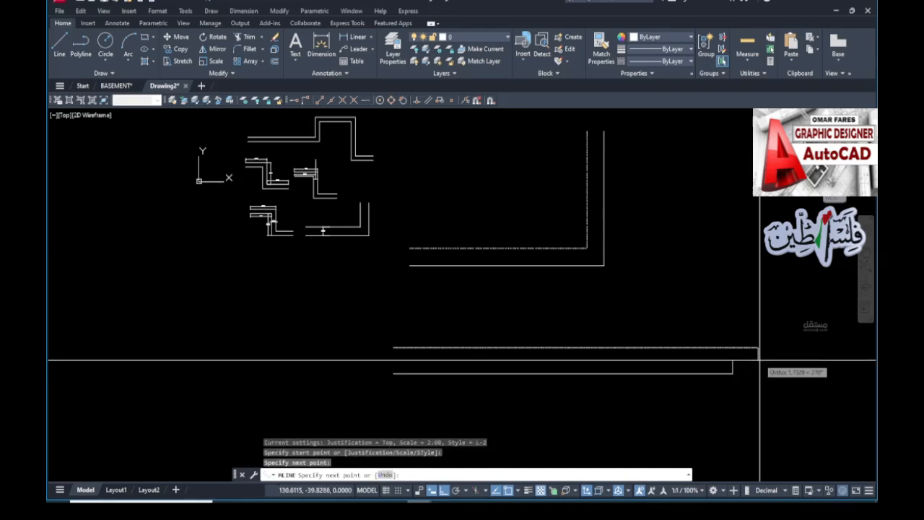
{"action": "left_click", "coordinate": [758, 248]}
{"action": "key", "text": "Escape"}
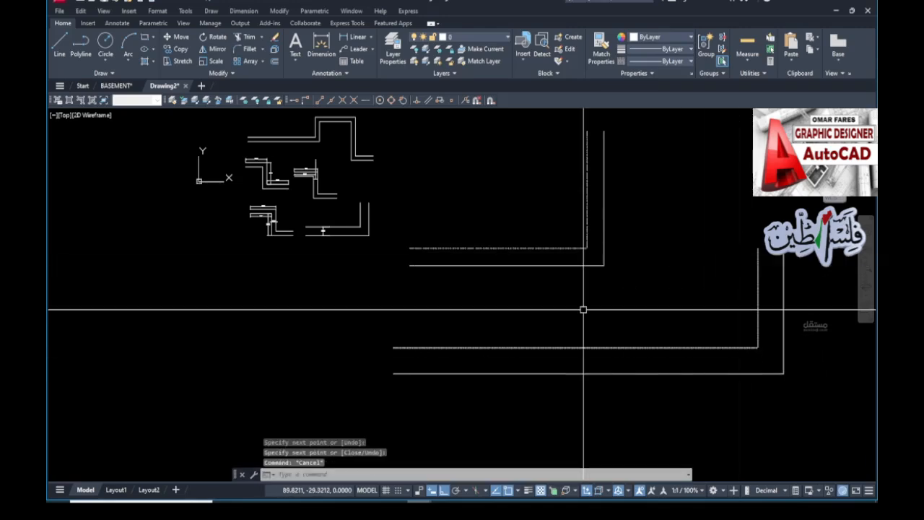
Examine the dotted and solid lines of the newly drawn L-2 multiline up close.
{"action": "scroll", "coordinate": [425, 359], "scroll_direction": "up", "scroll_amount": 10}
{"action": "scroll", "coordinate": [376, 298], "scroll_direction": "down", "scroll_amount": 4}
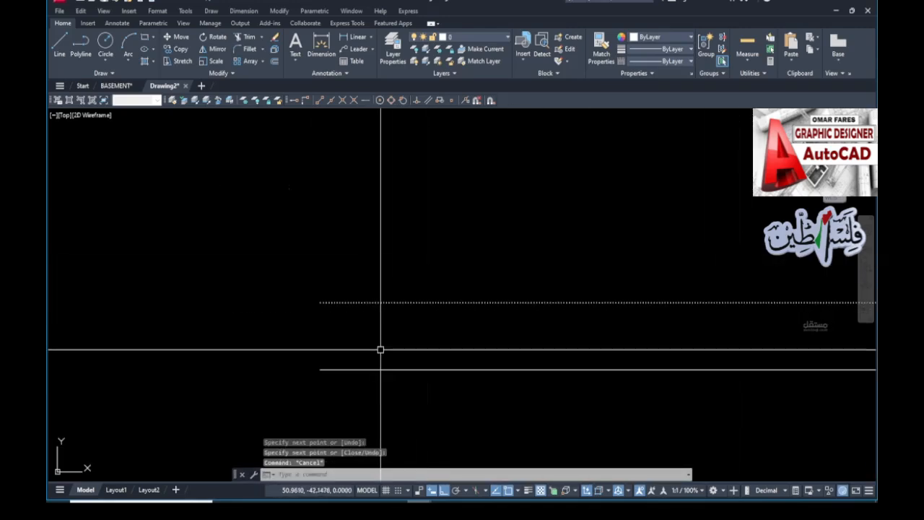
{"action": "left_click", "coordinate": [388, 321]}
{"action": "key", "text": "Escape"}
{"action": "key", "text": "Escape"}
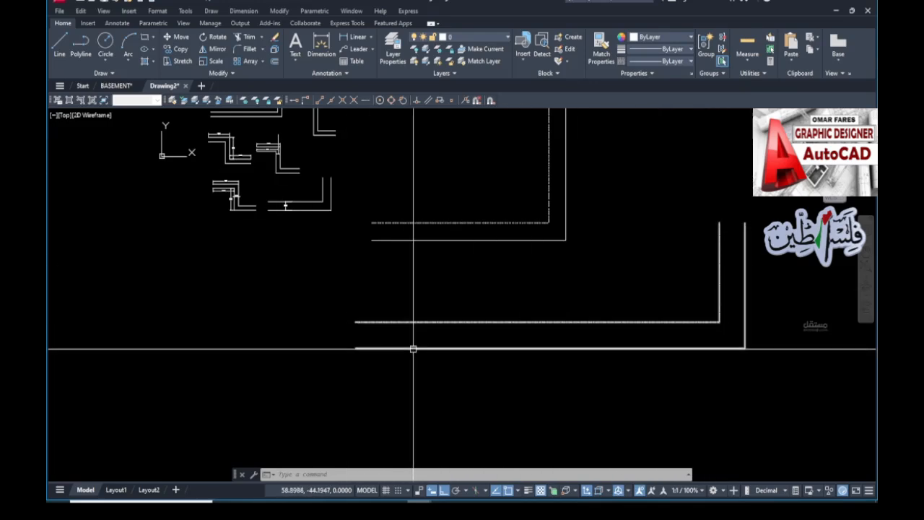
{"action": "key", "text": "Escape"}
{"action": "key", "text": "Escape"}
{"action": "key", "text": "Escape"}
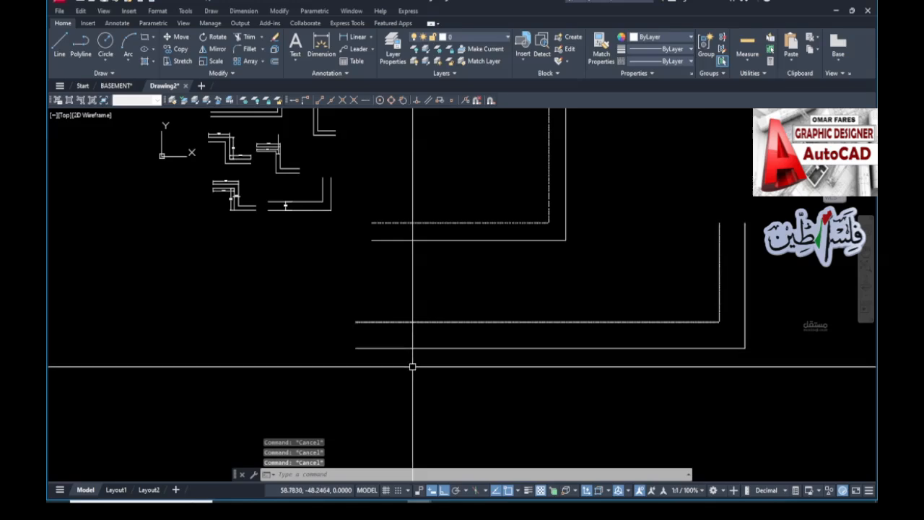
Create a new multiline style named L-3 based on L-2.
{"action": "type", "text": "m"}
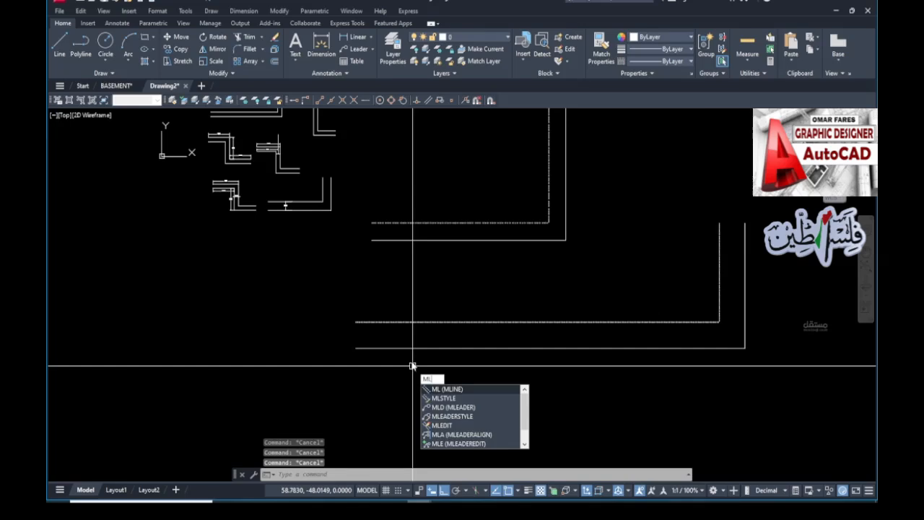
{"action": "type", "text": "lstyle"}
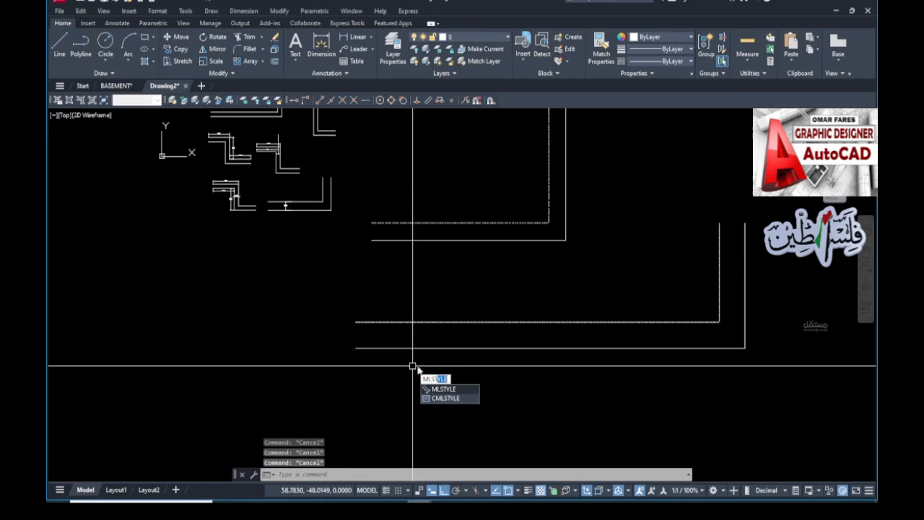
{"action": "key", "text": "Return"}
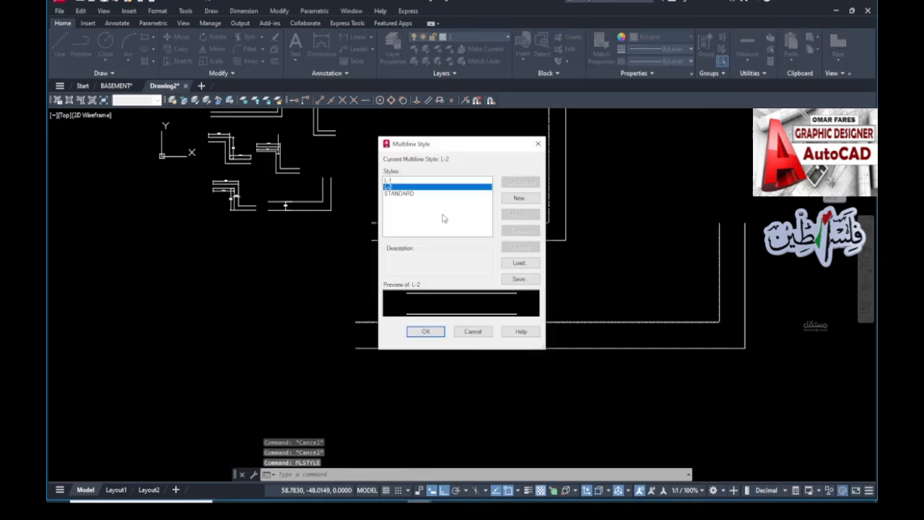
{"action": "left_click", "coordinate": [519, 198]}
{"action": "type", "text": "L-3"}
{"action": "left_click", "coordinate": [421, 265]}
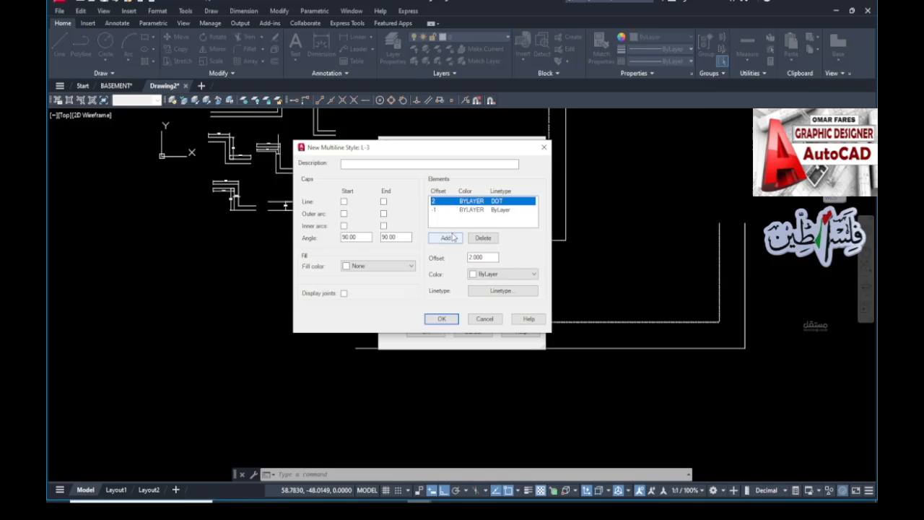
Add an element with offset 0 to L-3 and assign it the CENTER2 linetype loaded from acad.lin.
{"action": "left_click", "coordinate": [446, 238]}
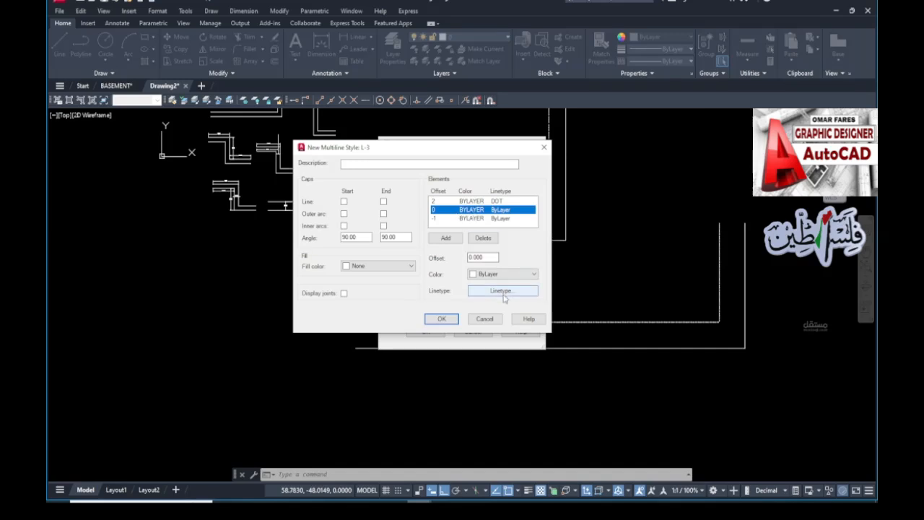
{"action": "left_click", "coordinate": [503, 291]}
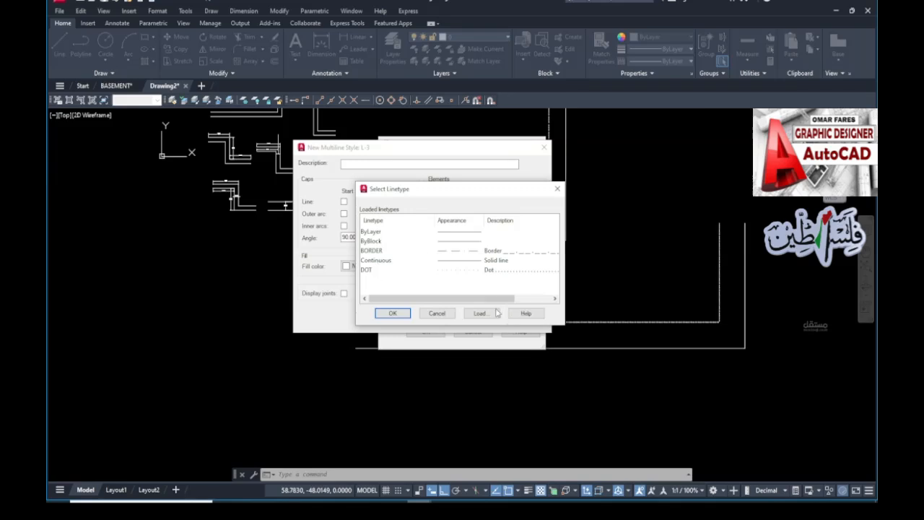
{"action": "left_click", "coordinate": [494, 314]}
{"action": "left_click", "coordinate": [378, 280]}
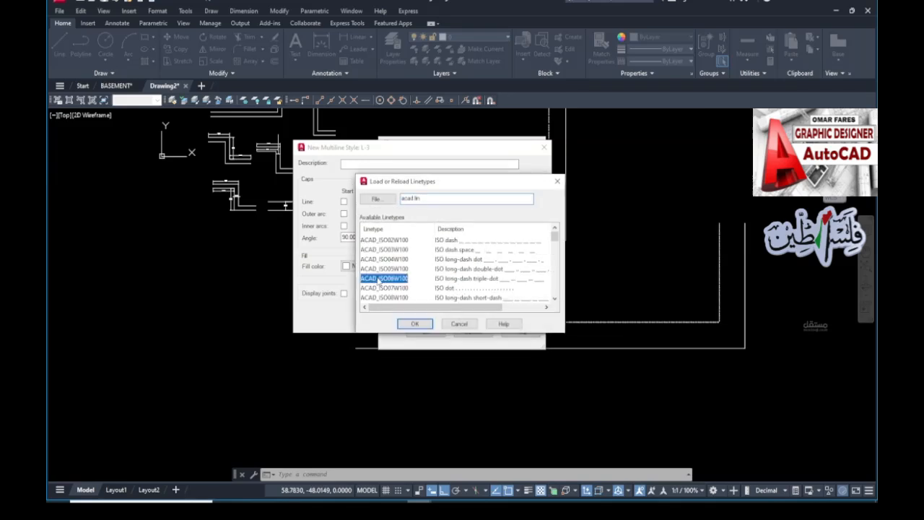
{"action": "key", "text": "c"}
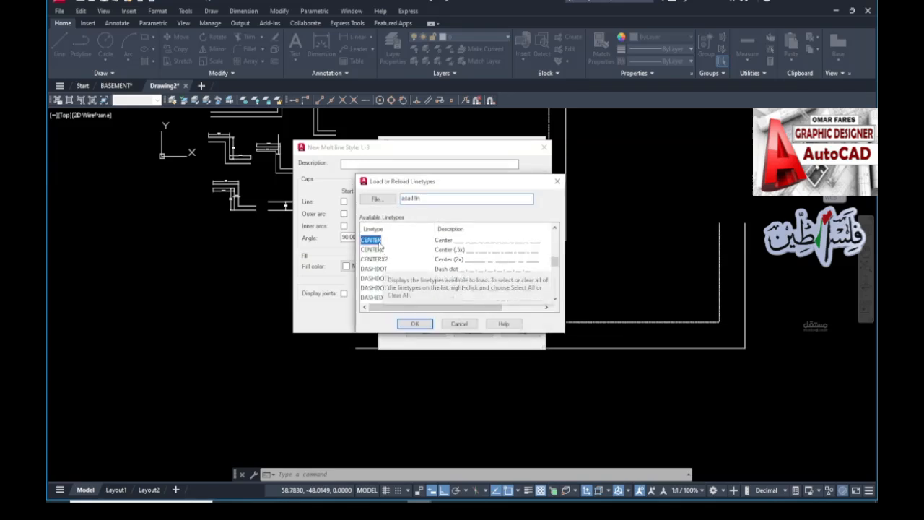
{"action": "left_click", "coordinate": [380, 252]}
{"action": "left_click", "coordinate": [416, 324]}
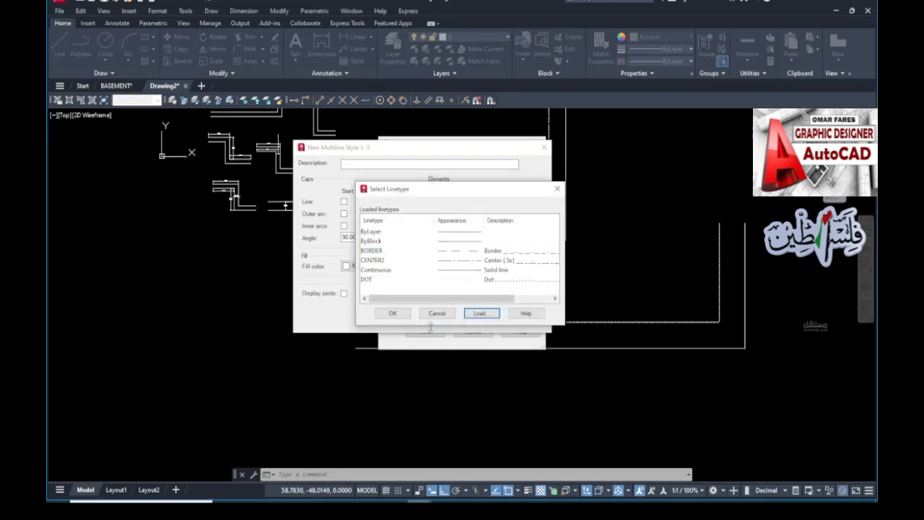
{"action": "left_click", "coordinate": [374, 261]}
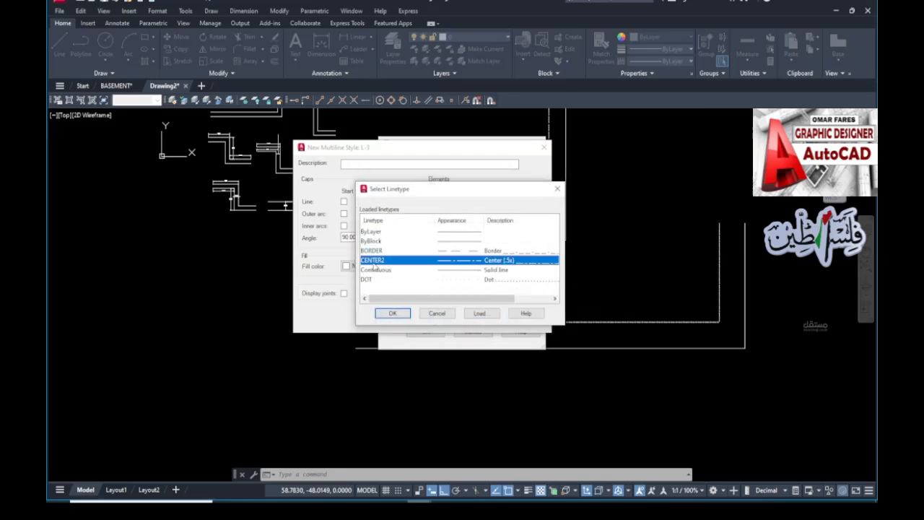
{"action": "left_click", "coordinate": [393, 313]}
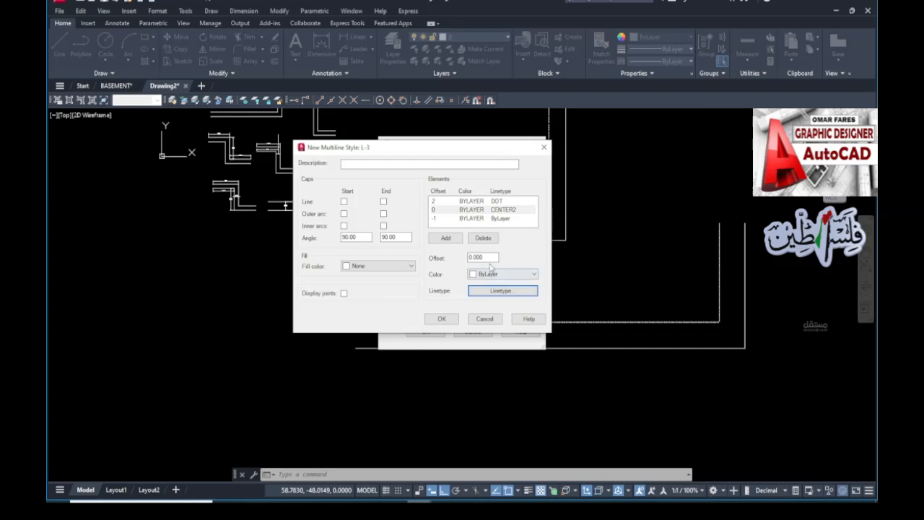
Set the color of the L-3 element with offset 0 to green.
{"action": "left_click", "coordinate": [497, 275]}
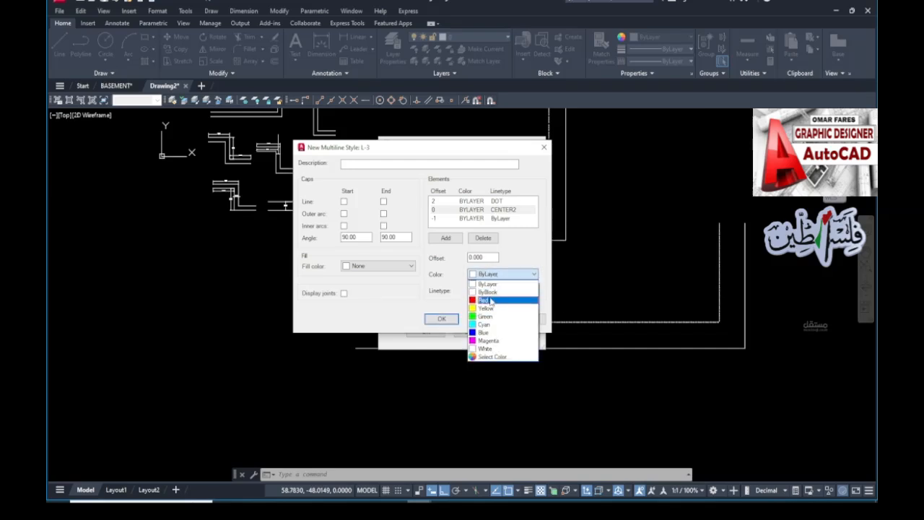
{"action": "left_click", "coordinate": [491, 308]}
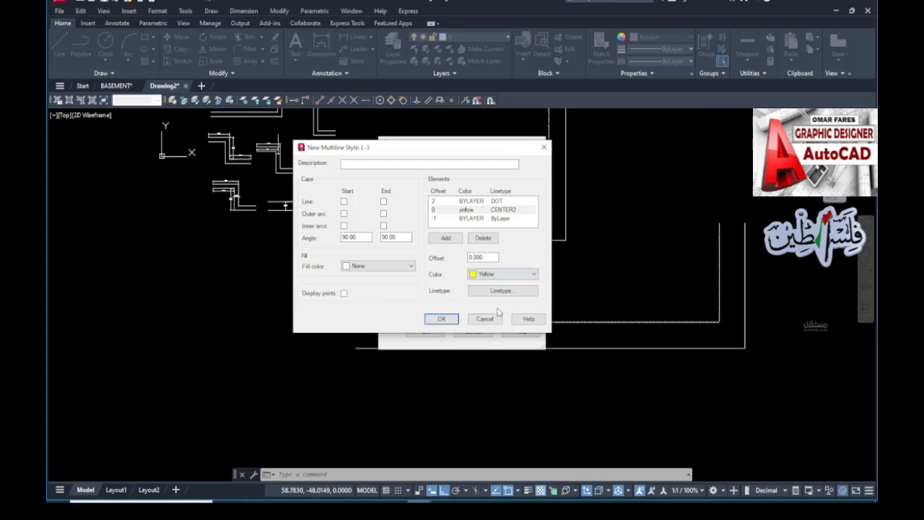
{"action": "left_click", "coordinate": [489, 278]}
{"action": "left_click", "coordinate": [484, 317]}
Change the offset of the lowest L-3 element to -2.
{"action": "left_click", "coordinate": [444, 218]}
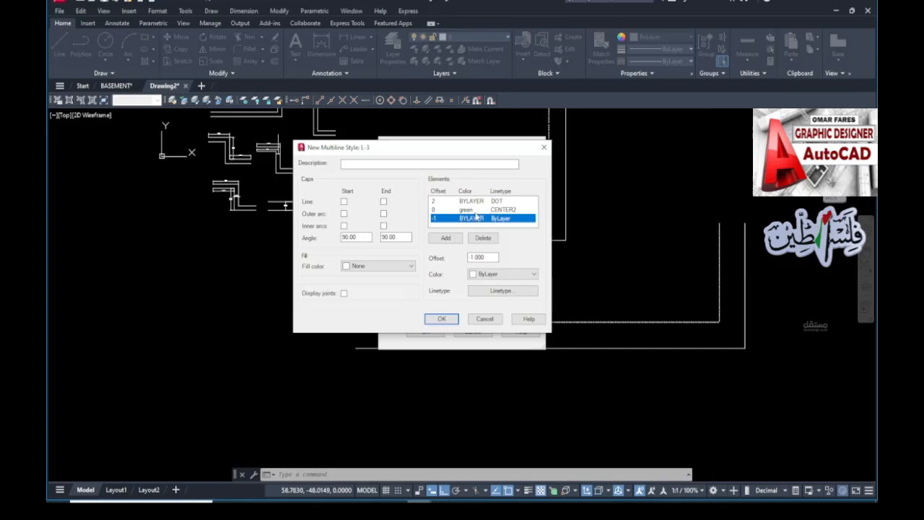
{"action": "left_click", "coordinate": [489, 258]}
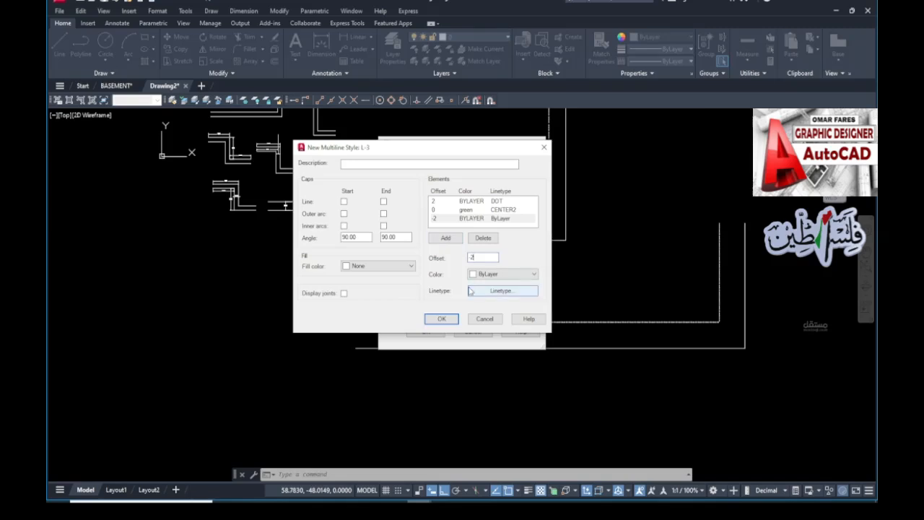
{"action": "left_click", "coordinate": [443, 319]}
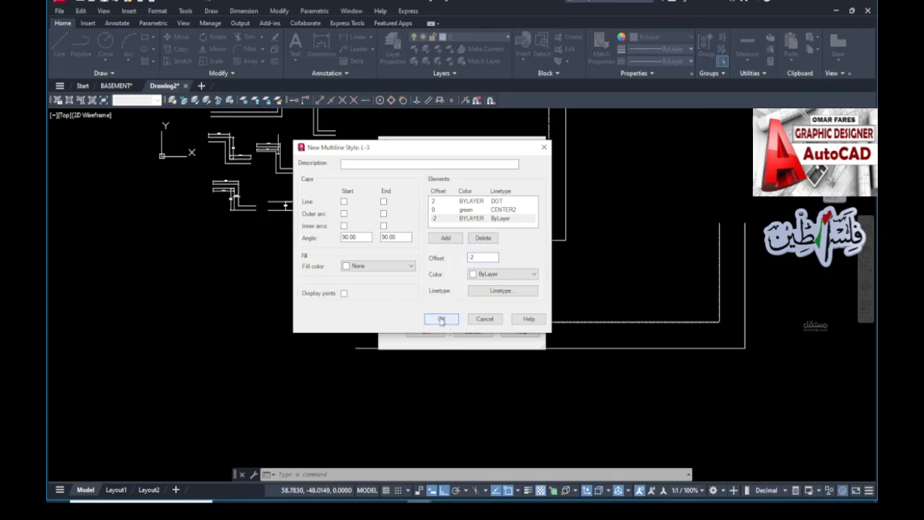
Assign the BORDER linetype to the element with offset -2 and save the L-3 style.
{"action": "left_click", "coordinate": [467, 218]}
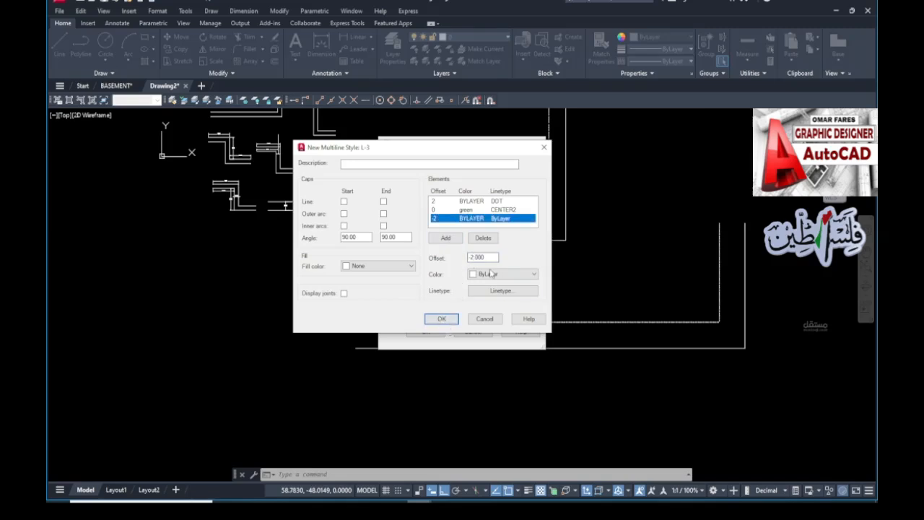
{"action": "left_click", "coordinate": [503, 291]}
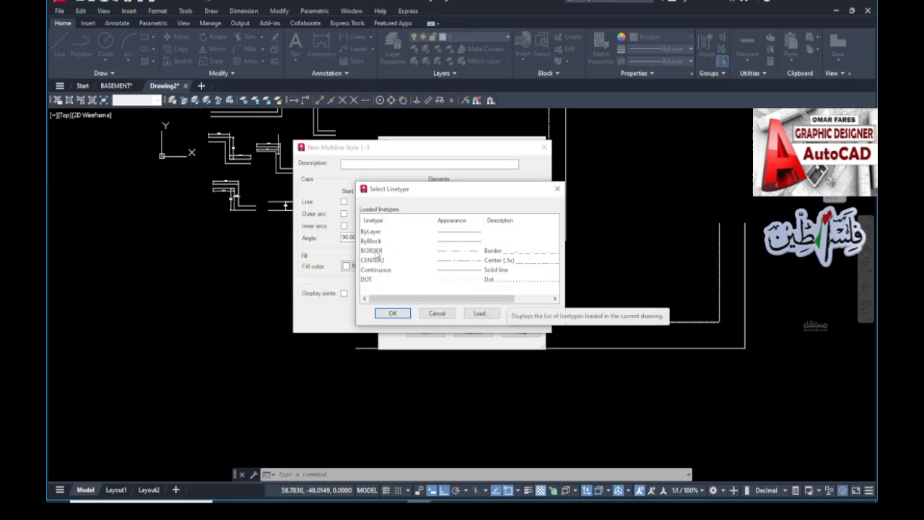
{"action": "left_click", "coordinate": [377, 251]}
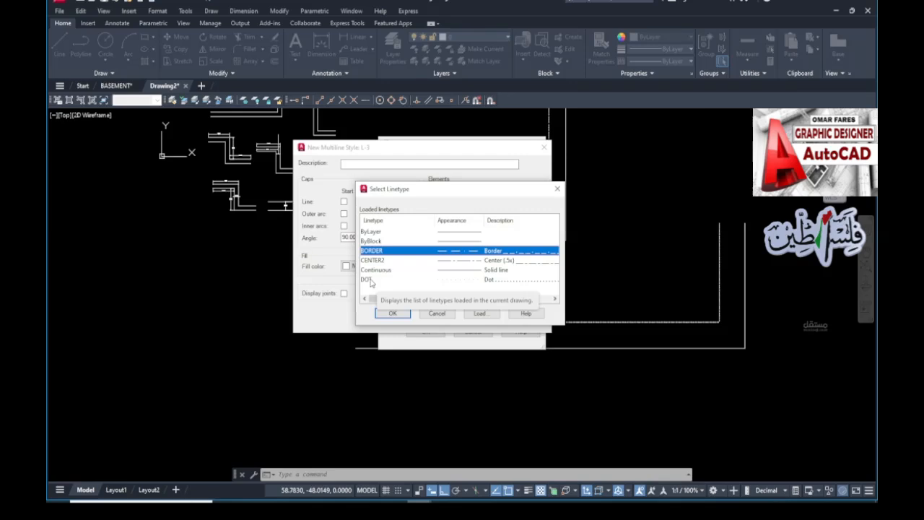
{"action": "left_click", "coordinate": [394, 312]}
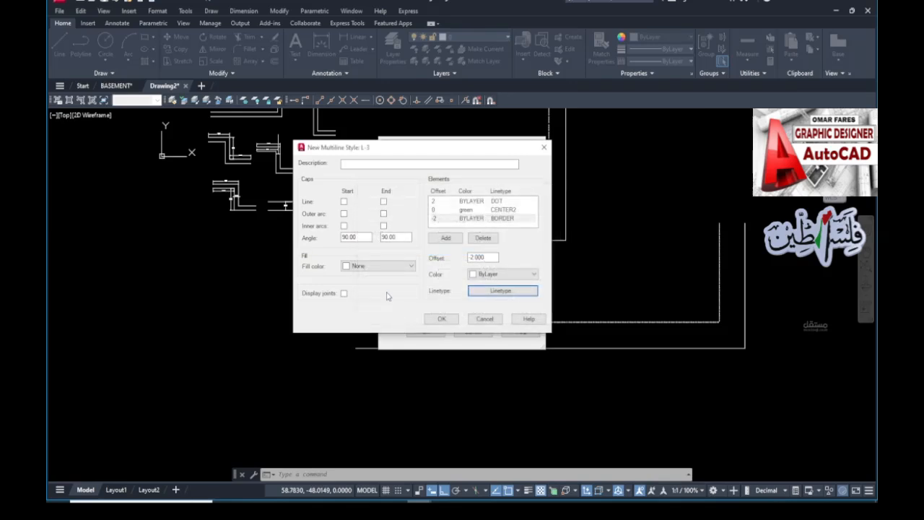
{"action": "left_click", "coordinate": [442, 319]}
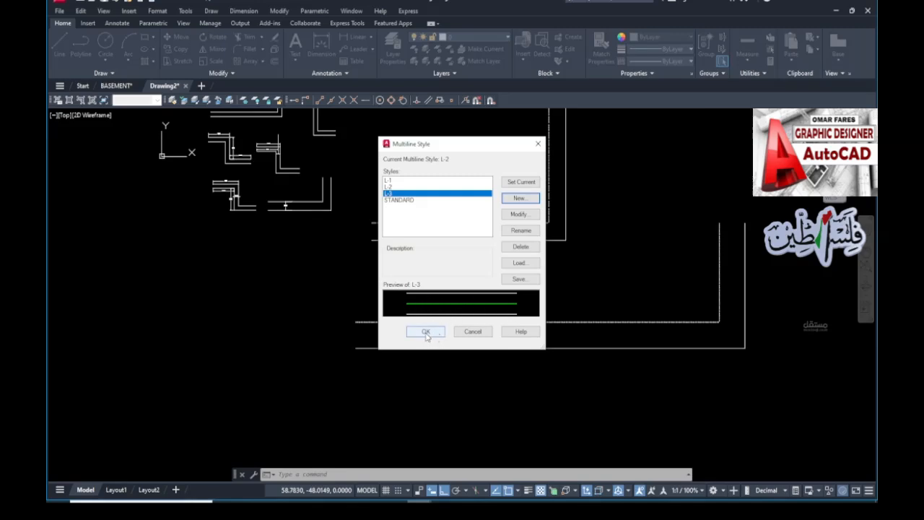
{"action": "left_click", "coordinate": [426, 331]}
Start a new multiline and switch its style to L-3.
{"action": "scroll", "coordinate": [440, 289], "scroll_direction": "down", "scroll_amount": 4}
{"action": "scroll", "coordinate": [433, 339], "scroll_direction": "up", "scroll_amount": 3}
{"action": "type", "text": "ml"}
{"action": "key", "text": "Return"}
{"action": "type", "text": "st"}
{"action": "key", "text": "Return"}
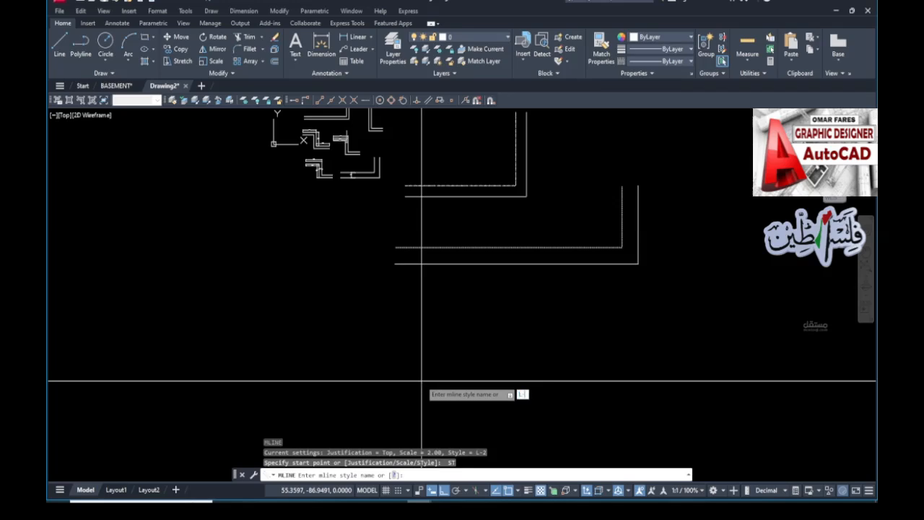
{"action": "type", "text": "L-3"}
{"action": "key", "text": "Return"}
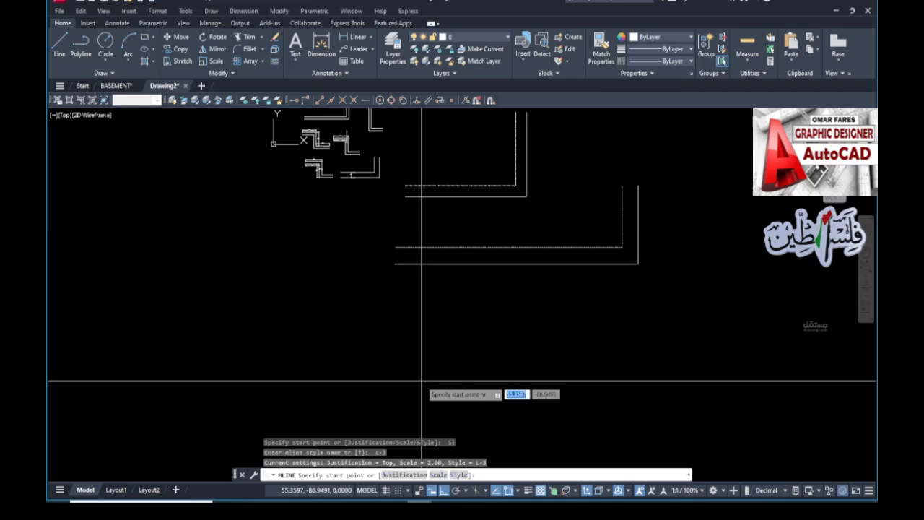
Set Zero justification and draw a large L-shaped L-3 multiline below the others, running horizontally and then up.
{"action": "left_click", "coordinate": [404, 475]}
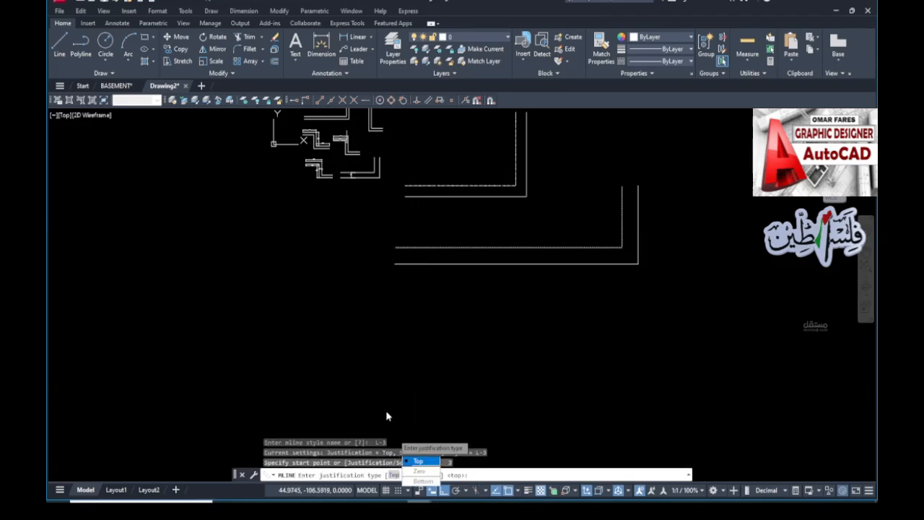
{"action": "left_click", "coordinate": [420, 472]}
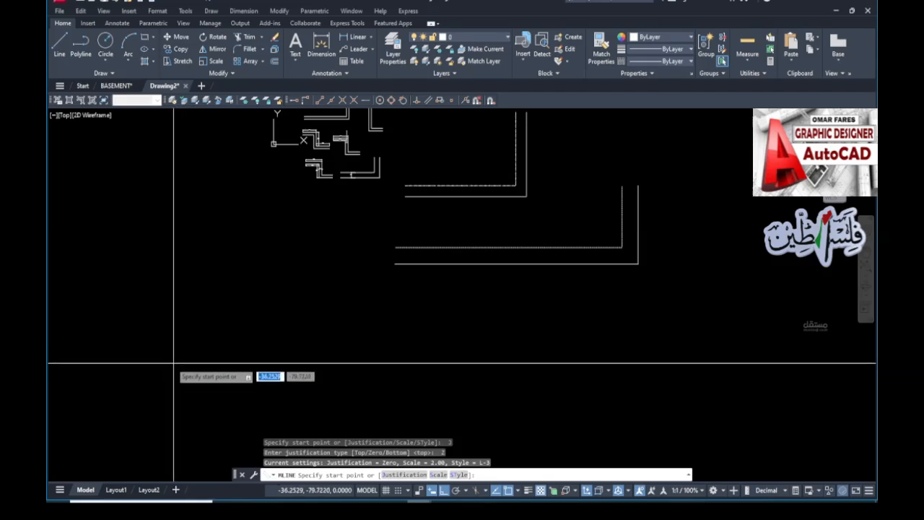
{"action": "left_click", "coordinate": [115, 361]}
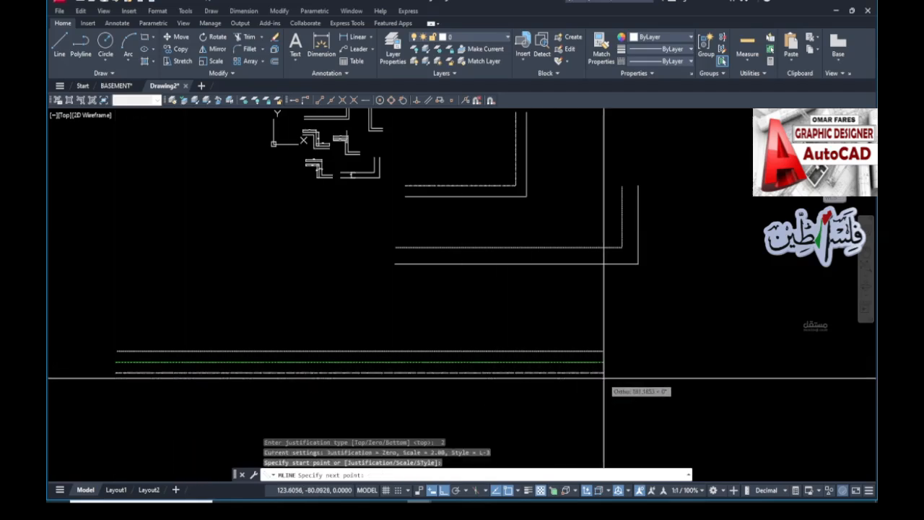
{"action": "left_click", "coordinate": [697, 370]}
{"action": "left_click", "coordinate": [697, 196]}
{"action": "key", "text": "Escape"}
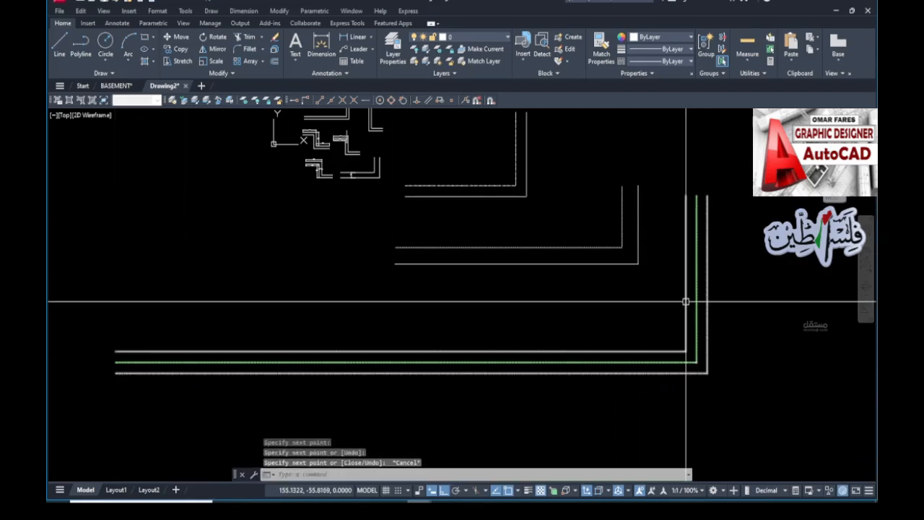
Set the linetype scale of the large L-shaped L-3 multiline to 5 and increase it to 10.
{"action": "left_click", "coordinate": [614, 362]}
{"action": "key", "text": "ctrl+1"}
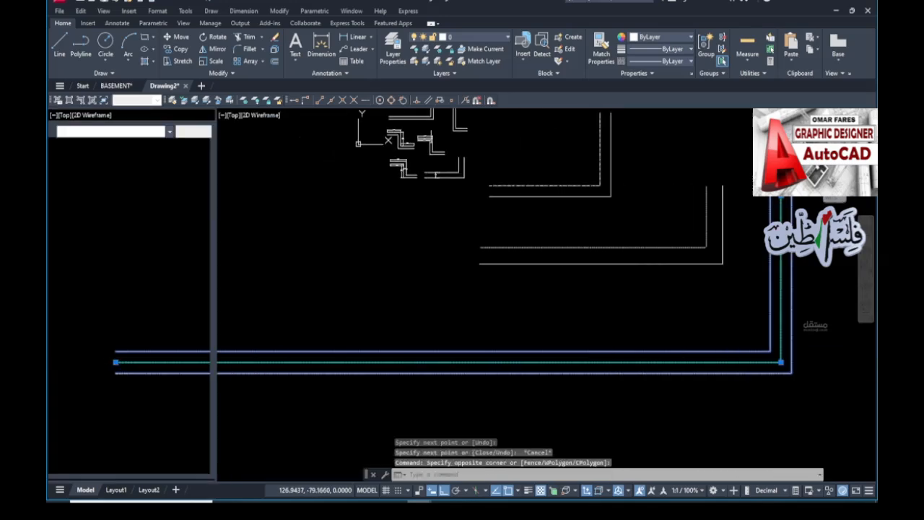
{"action": "left_click", "coordinate": [153, 185]}
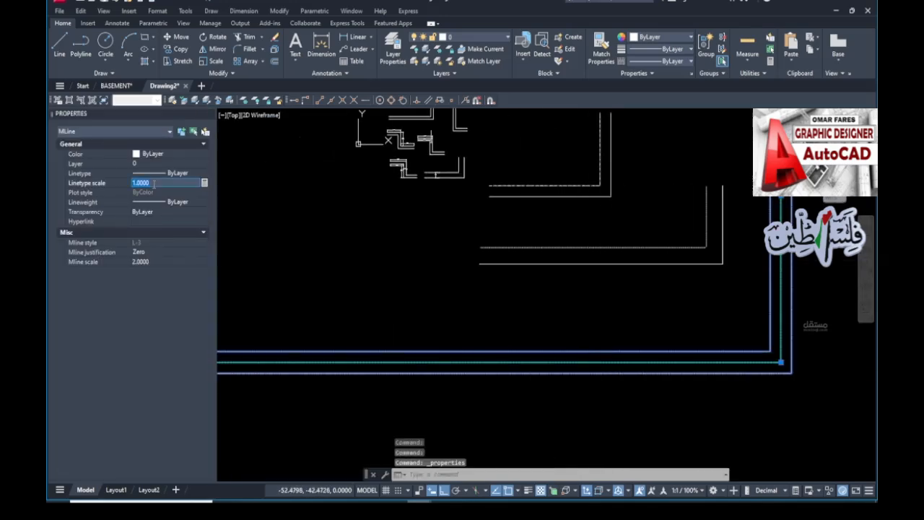
{"action": "type", "text": "5"}
{"action": "key", "text": "Return"}
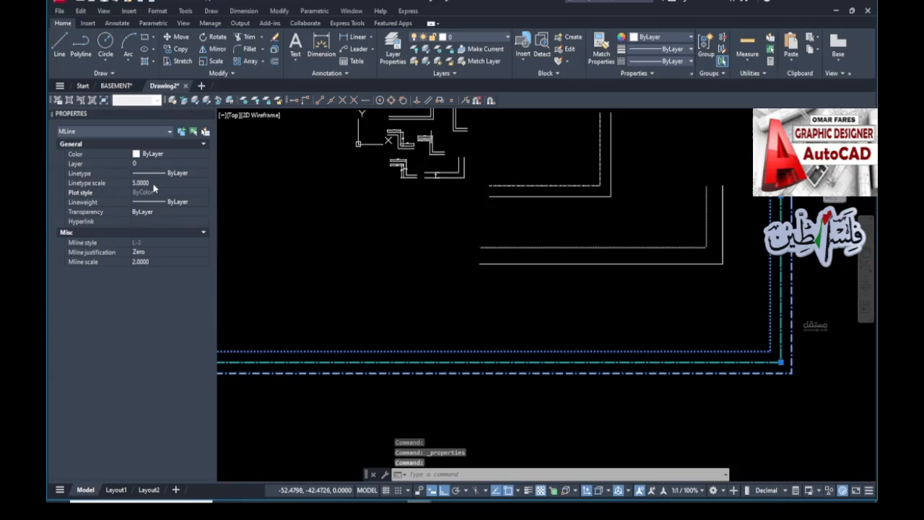
{"action": "left_click", "coordinate": [154, 184]}
{"action": "key", "text": "Return"}
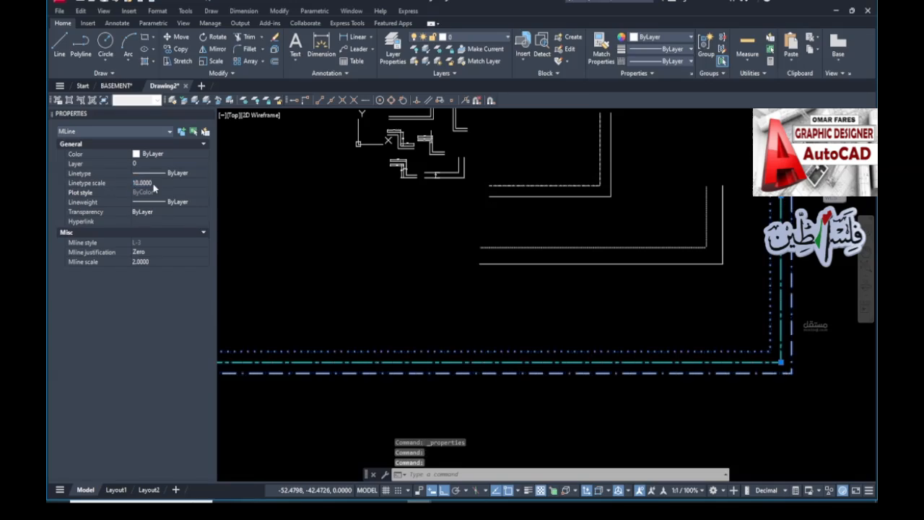
{"action": "key", "text": "Escape"}
Draw a straight vertical L-3 multiline crossing the lower horizontal run of the large L-shaped multiline near its open end.
{"action": "scroll", "coordinate": [668, 340], "scroll_direction": "down", "scroll_amount": 2}
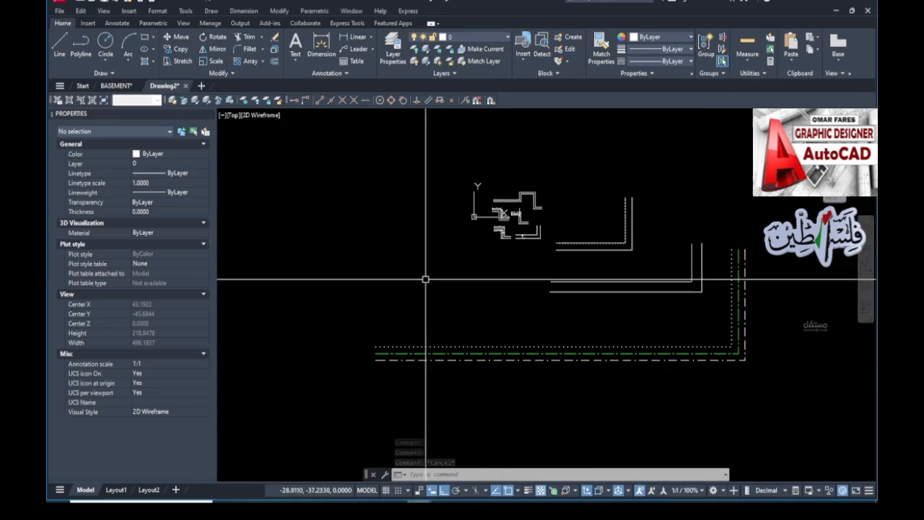
{"action": "key", "text": "Escape"}
{"action": "key", "text": "Escape"}
{"action": "type", "text": "ml"}
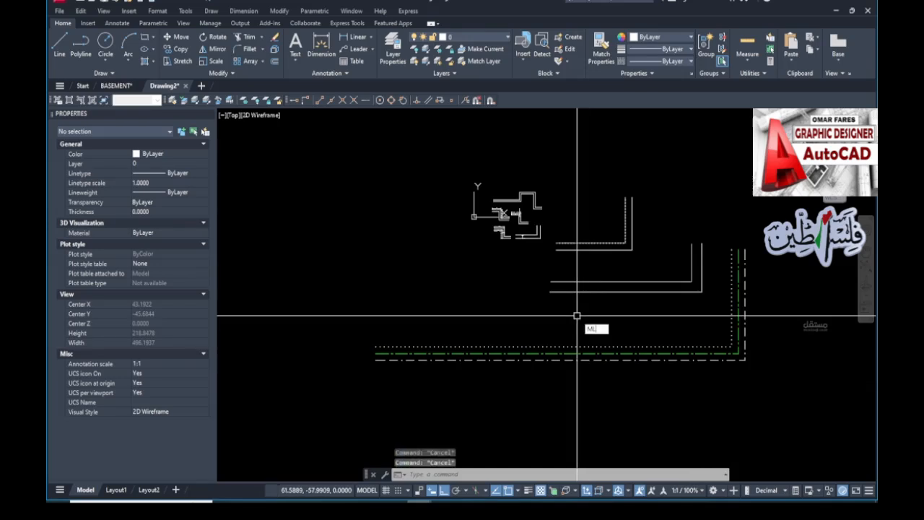
{"action": "key", "text": "Return"}
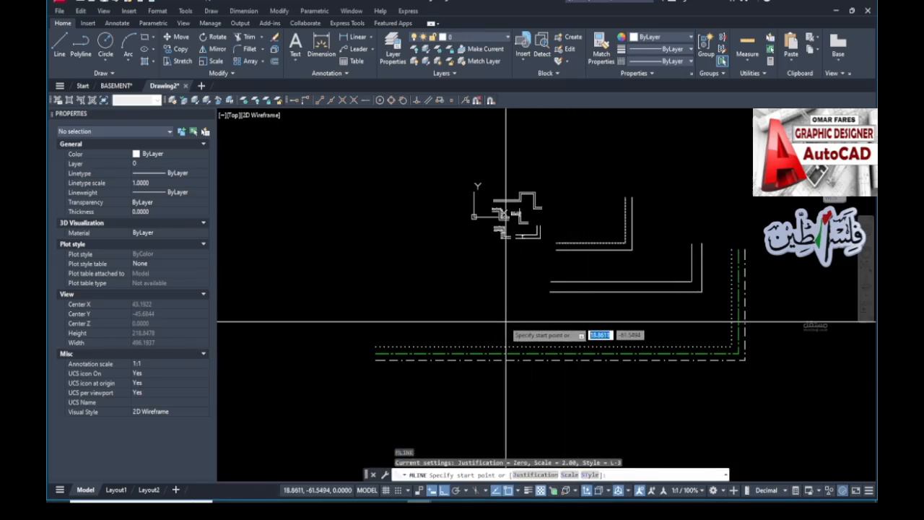
{"action": "left_click", "coordinate": [433, 281]}
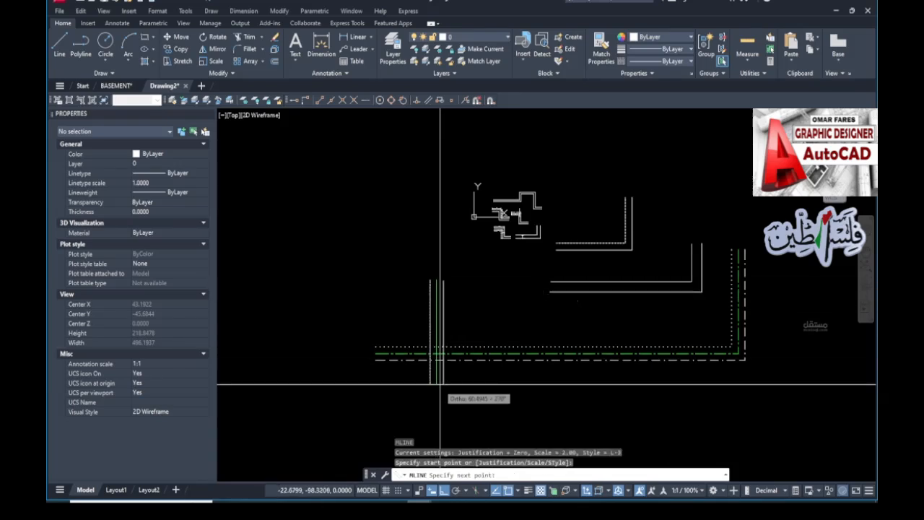
{"action": "left_click", "coordinate": [443, 410]}
{"action": "key", "text": "Escape"}
Draw a long horizontal L-3 multiline just above the large L's horizontal run, crossing its upright leg and the new vertical multiline.
{"action": "key", "text": "Return"}
{"action": "left_click", "coordinate": [782, 321]}
{"action": "left_click", "coordinate": [320, 317]}
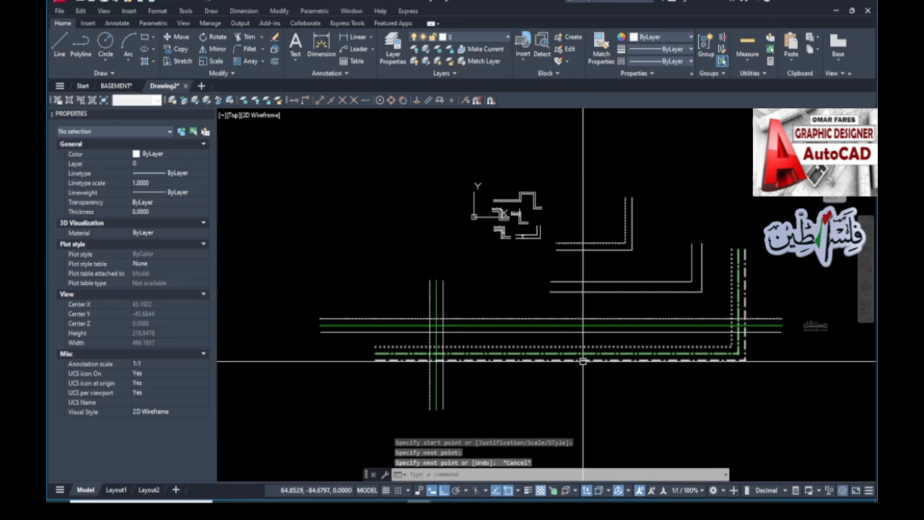
{"action": "key", "text": "Escape"}
{"action": "scroll", "coordinate": [448, 342], "scroll_direction": "up", "scroll_amount": 2}
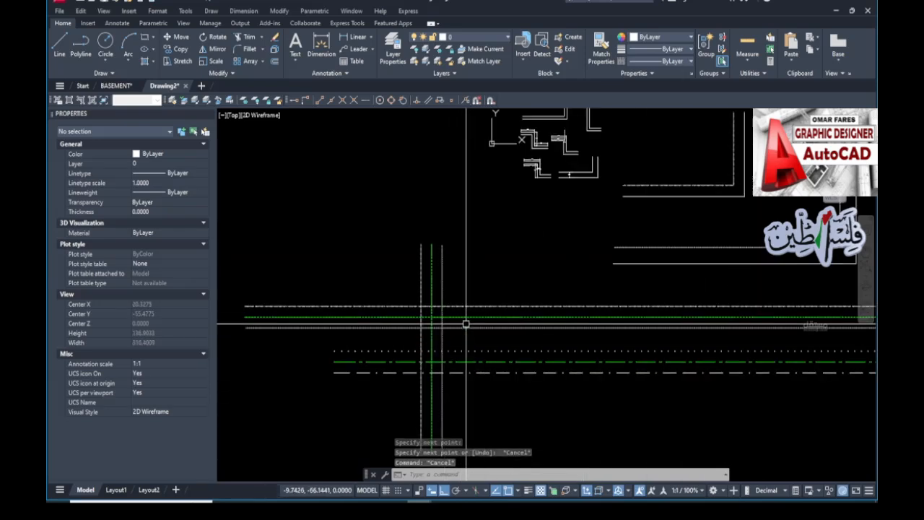
{"action": "key", "text": "Escape"}
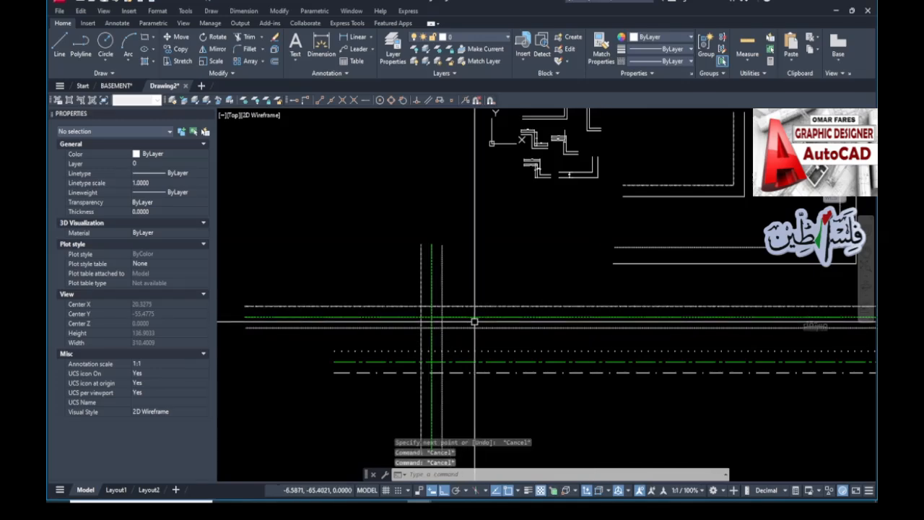
Check the properties of the new horizontal multiline, clear the selection and close the Properties palette.
{"action": "left_click", "coordinate": [488, 316]}
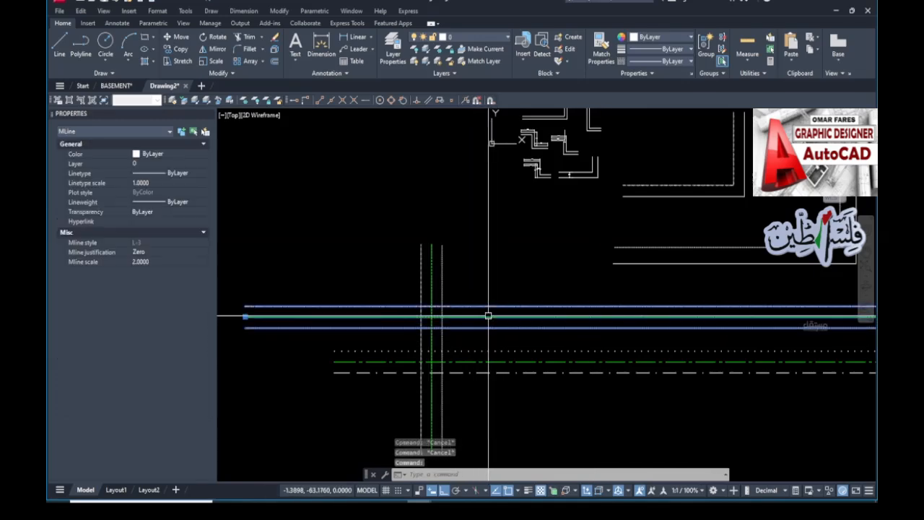
{"action": "key", "text": "Escape"}
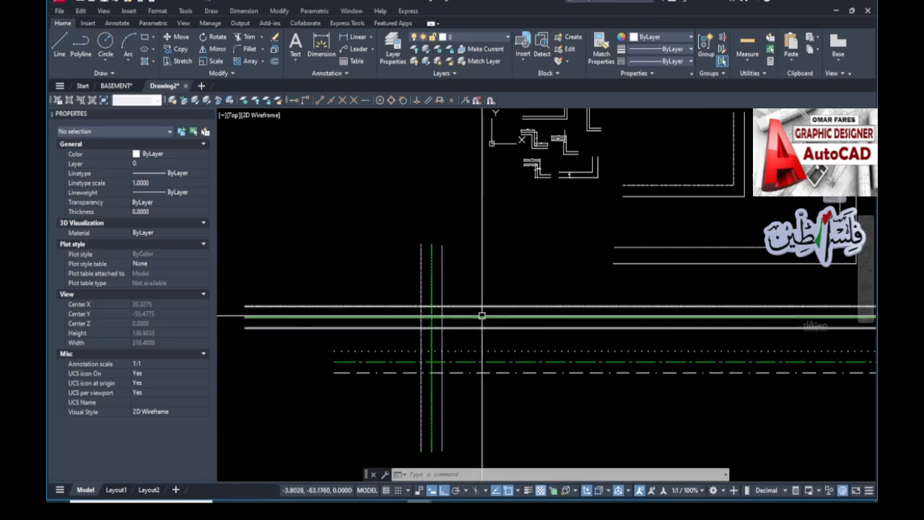
{"action": "key", "text": "Escape"}
{"action": "key", "text": "Escape"}
{"action": "key", "text": "Escape"}
{"action": "scroll", "coordinate": [440, 318], "scroll_direction": "up", "scroll_amount": 2}
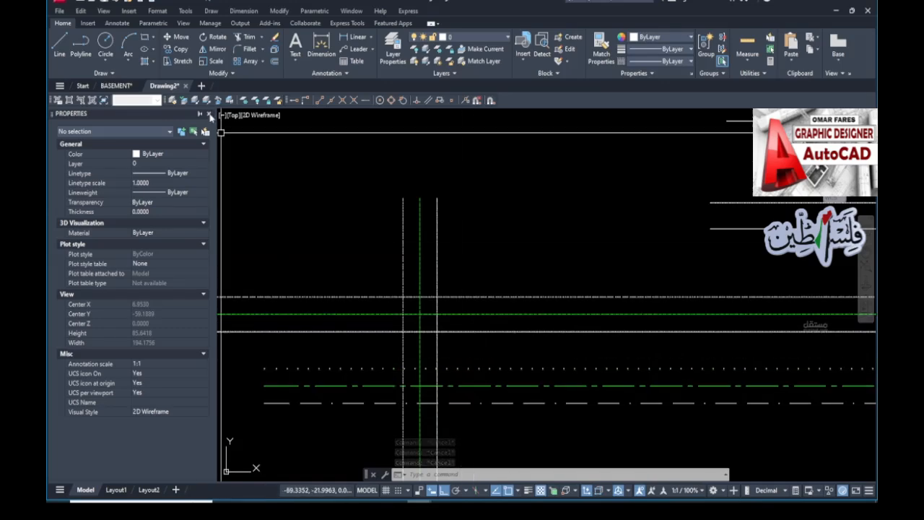
{"action": "key", "text": "ctrl+1"}
{"action": "scroll", "coordinate": [413, 289], "scroll_direction": "down", "scroll_amount": 3}
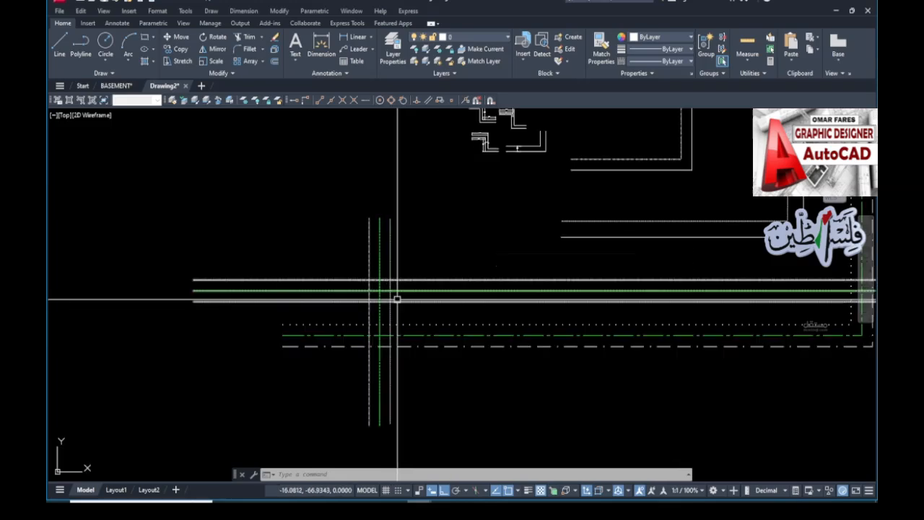
Apply a Merged Cross between the new horizontal multiline and the vertical multiline at their intersection.
{"action": "double_click", "coordinate": [408, 301]}
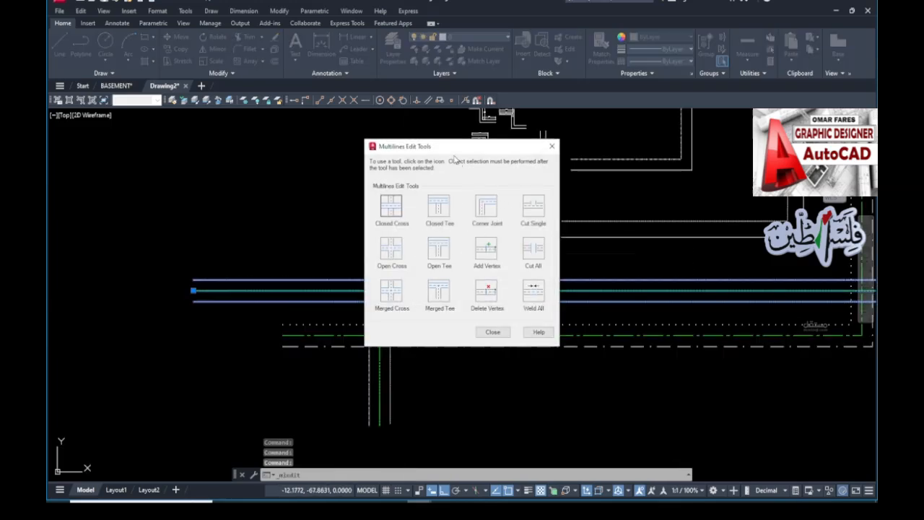
{"action": "left_click_drag", "start_coordinate": [452, 149], "coordinate": [469, 141]}
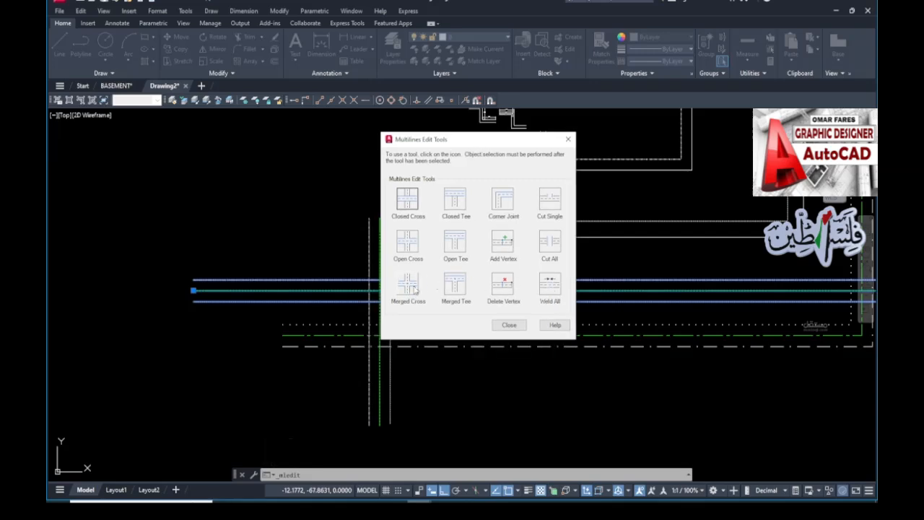
{"action": "left_click_drag", "start_coordinate": [461, 143], "coordinate": [501, 148]}
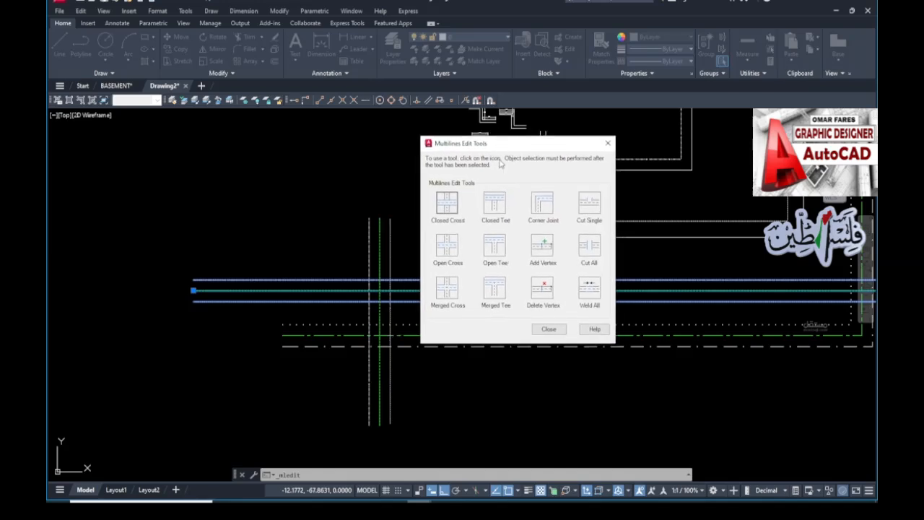
{"action": "left_click", "coordinate": [448, 291]}
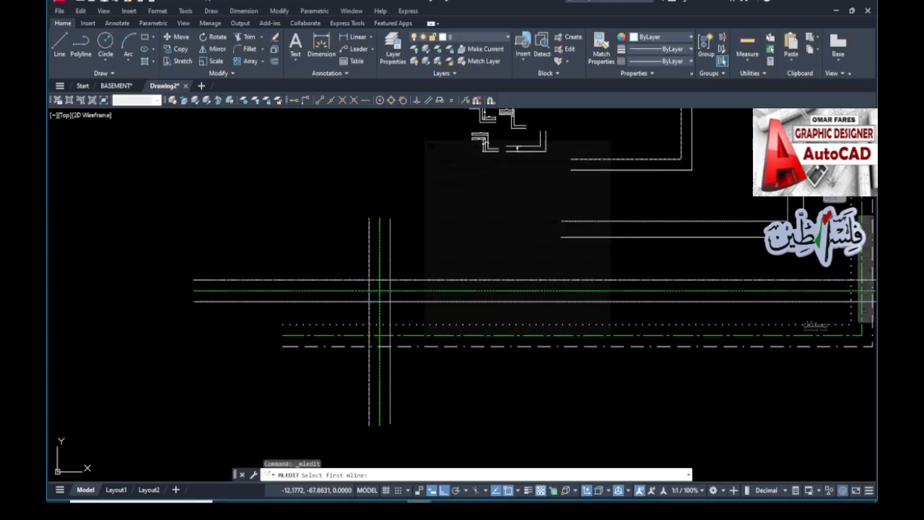
{"action": "left_click", "coordinate": [402, 291]}
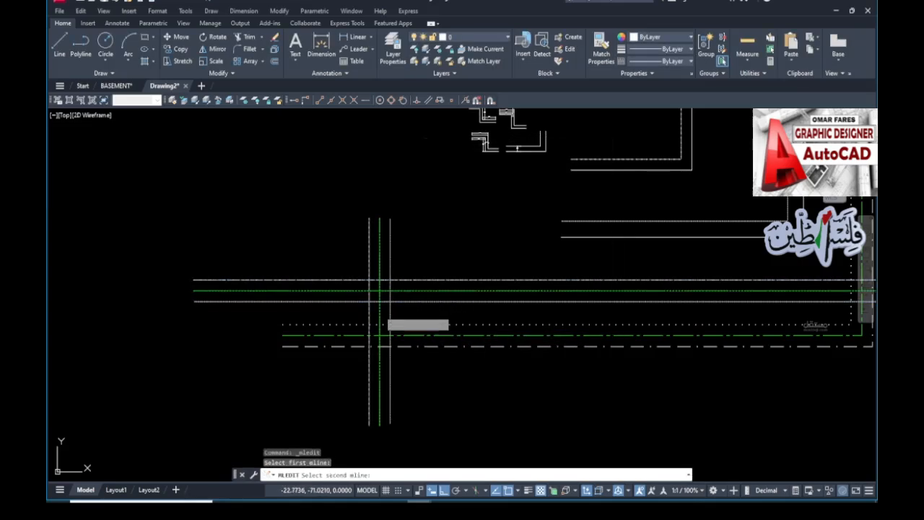
{"action": "left_click", "coordinate": [380, 310]}
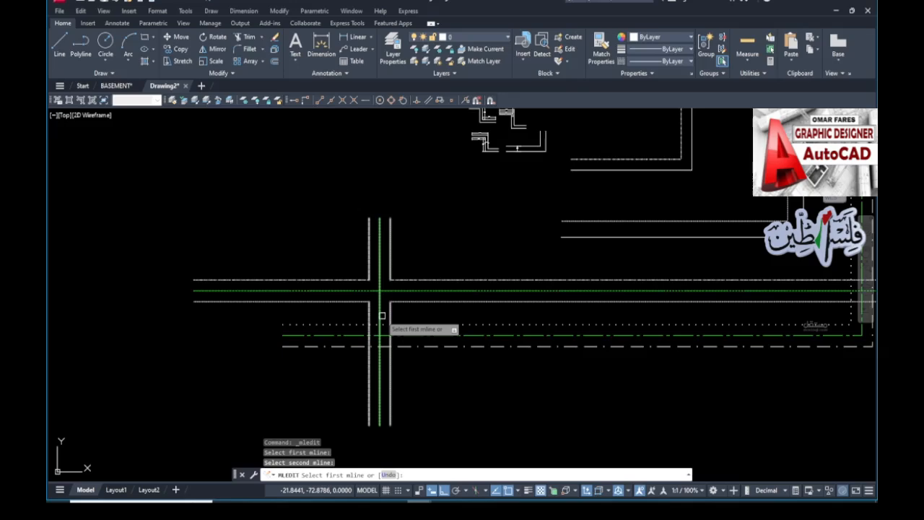
{"action": "key", "text": "Return"}
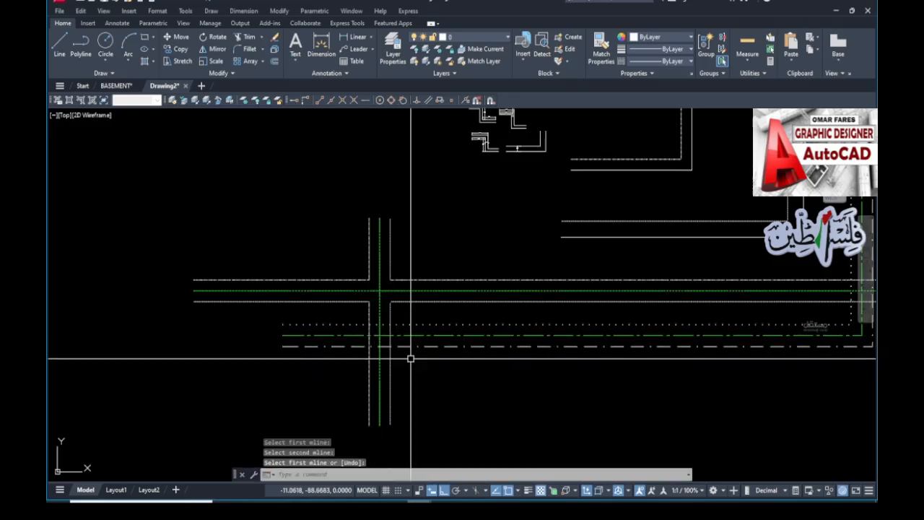
Apply a Corner Joint to the same two multilines, keeping the horizontal part right of the crossing and the vertical part below it.
{"action": "key", "text": "Return"}
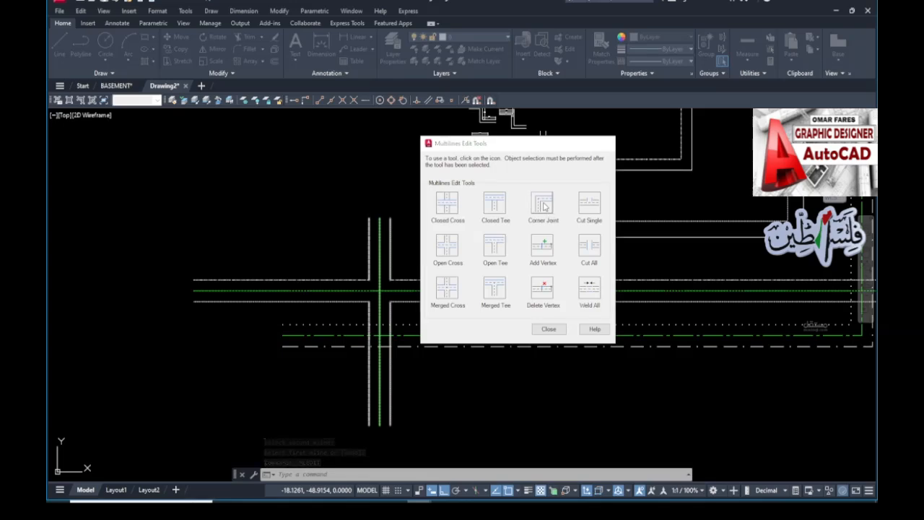
{"action": "left_click", "coordinate": [544, 205]}
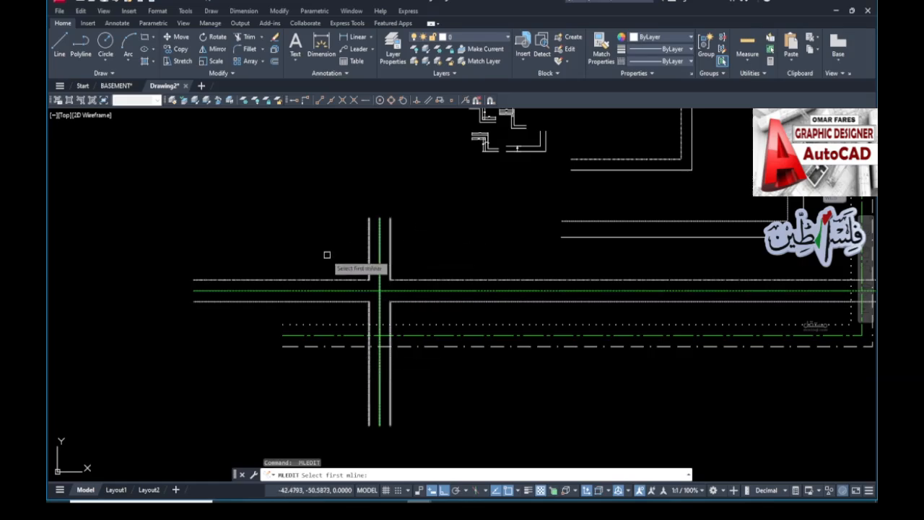
{"action": "left_click", "coordinate": [403, 291]}
{"action": "left_click", "coordinate": [381, 315]}
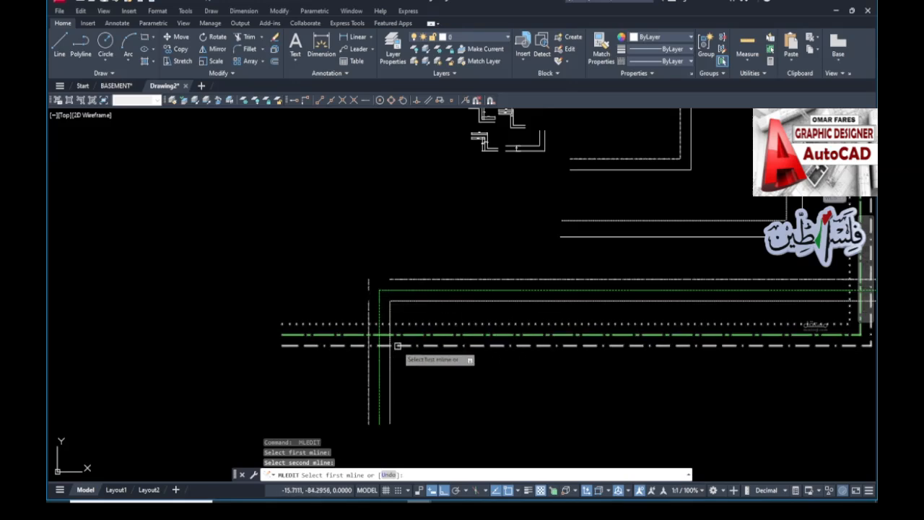
{"action": "key", "text": "Return"}
Apply a Closed Cross with the large L-shaped multiline's horizontal run as first multiline and the vertical multiline as second.
{"action": "key", "text": "Return"}
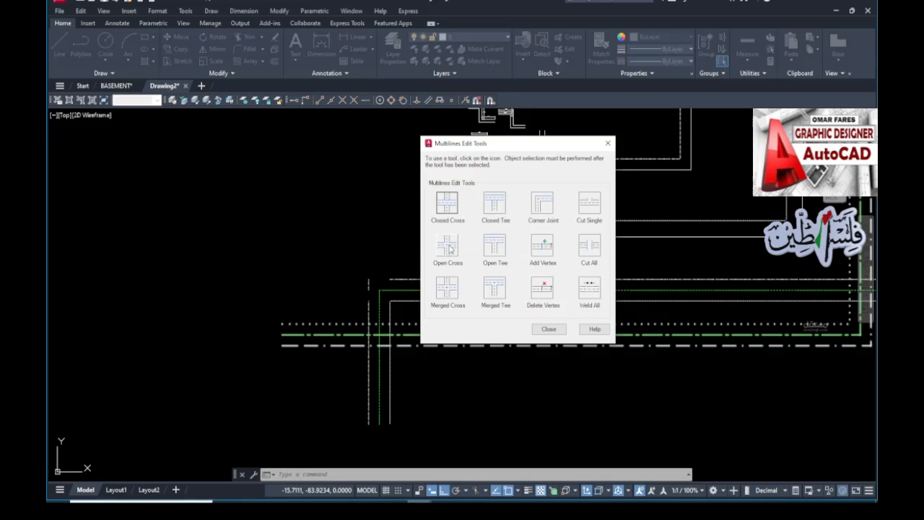
{"action": "left_click", "coordinate": [449, 203]}
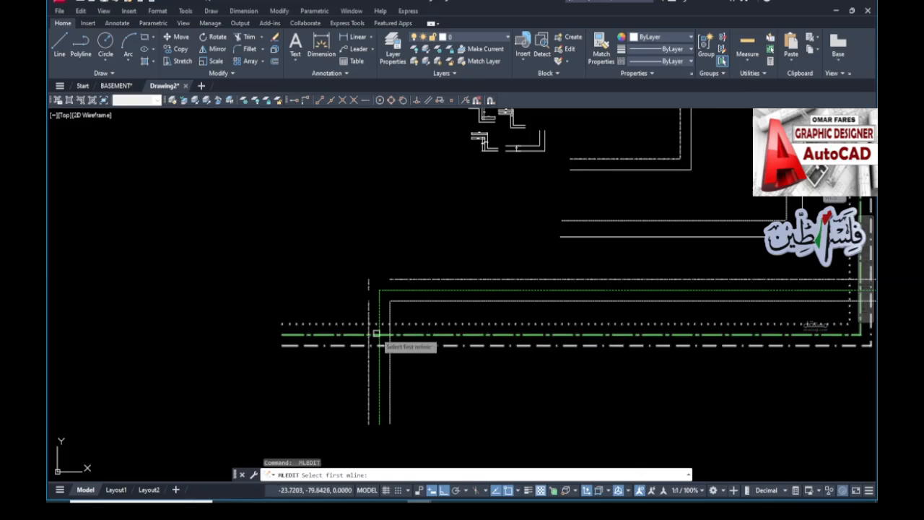
{"action": "left_click", "coordinate": [415, 334]}
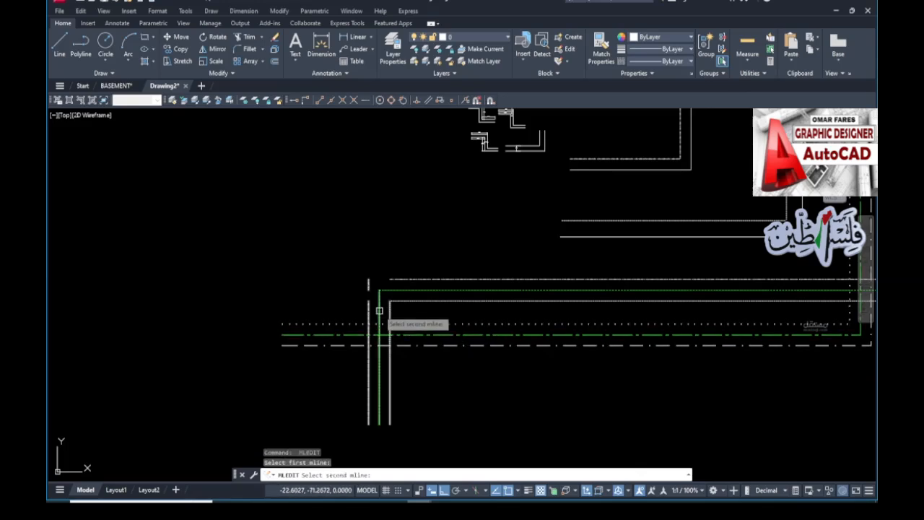
{"action": "left_click", "coordinate": [378, 310]}
{"action": "key", "text": "Return"}
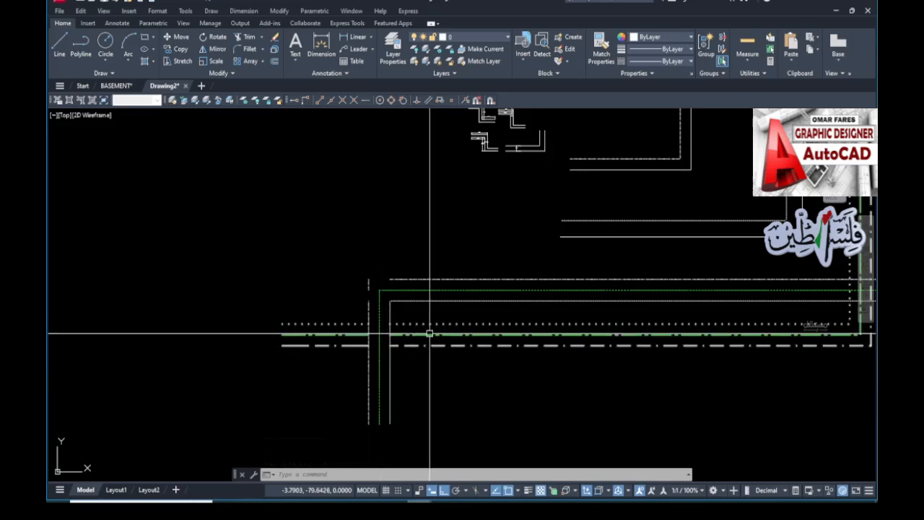
Try a Closed Cross with the long horizontal multiline as first and the large L's upright leg as second, and undo it.
{"action": "scroll", "coordinate": [378, 337], "scroll_direction": "down", "scroll_amount": 4}
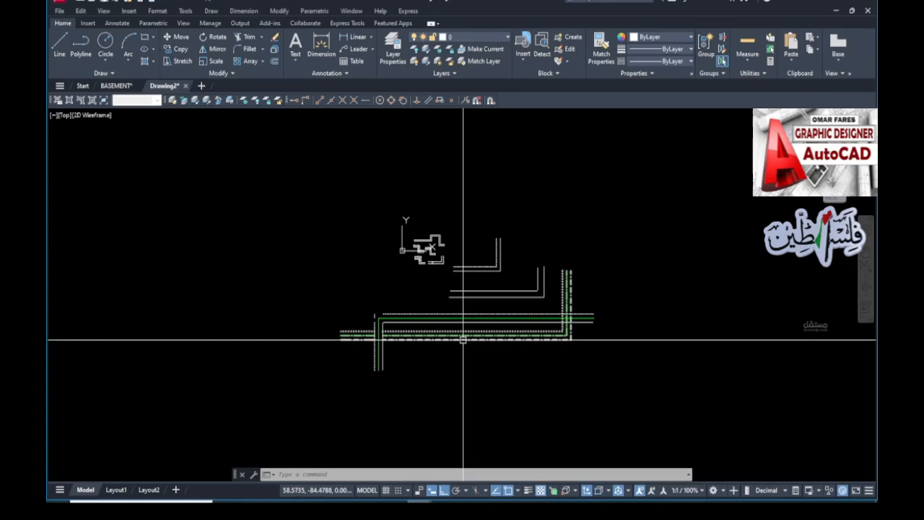
{"action": "scroll", "coordinate": [592, 330], "scroll_direction": "up", "scroll_amount": 4}
{"action": "double_click", "coordinate": [581, 322]}
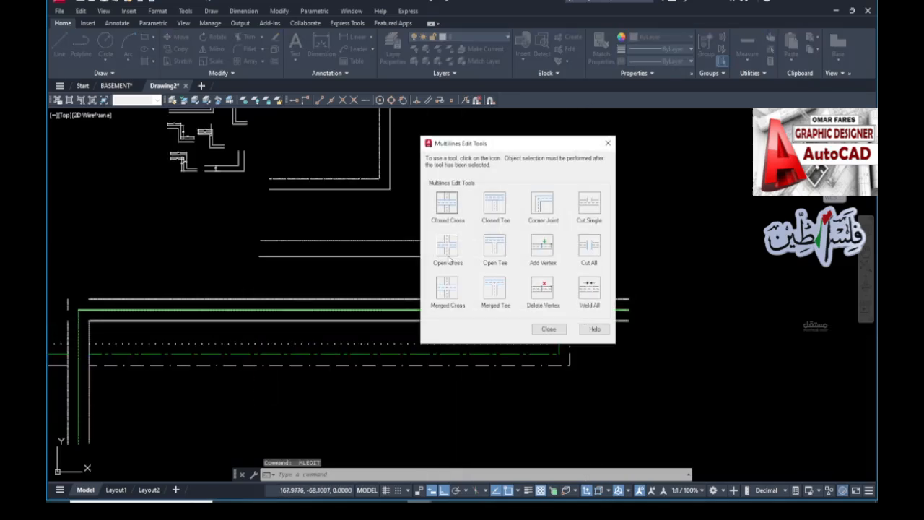
{"action": "left_click", "coordinate": [447, 204]}
{"action": "scroll", "coordinate": [571, 303], "scroll_direction": "up", "scroll_amount": 2}
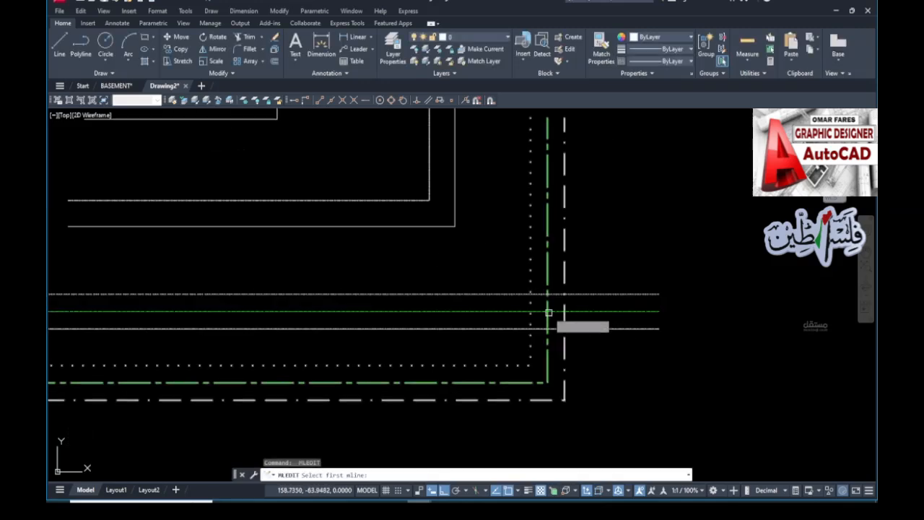
{"action": "left_click", "coordinate": [502, 310]}
{"action": "left_click", "coordinate": [548, 266]}
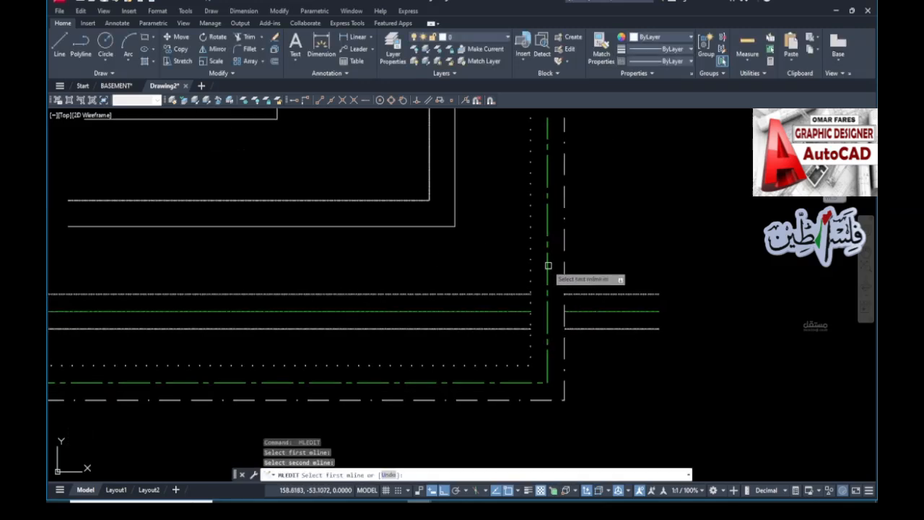
{"action": "key", "text": "u"}
{"action": "key", "text": "Return"}
Apply a Closed Cross with the large L's upright leg as first multiline and the long horizontal multiline as second.
{"action": "scroll", "coordinate": [552, 274], "scroll_direction": "down", "scroll_amount": 2}
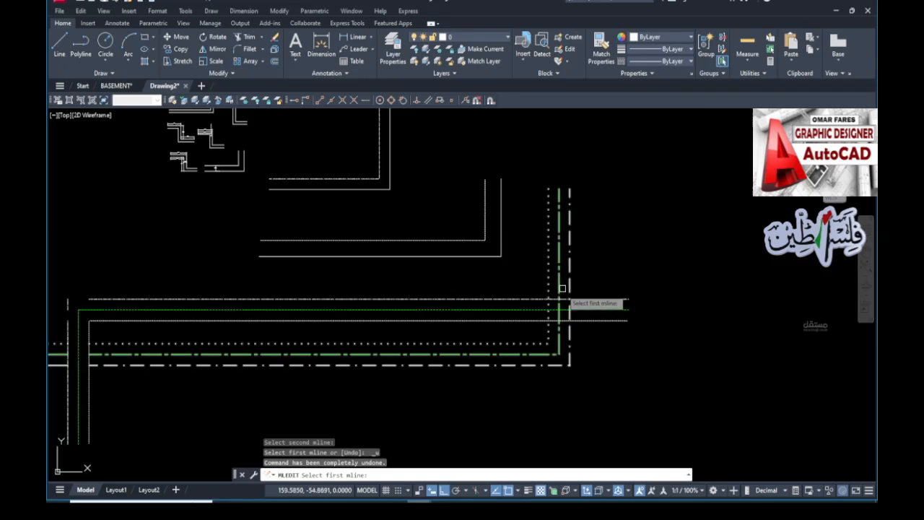
{"action": "left_click", "coordinate": [559, 282]}
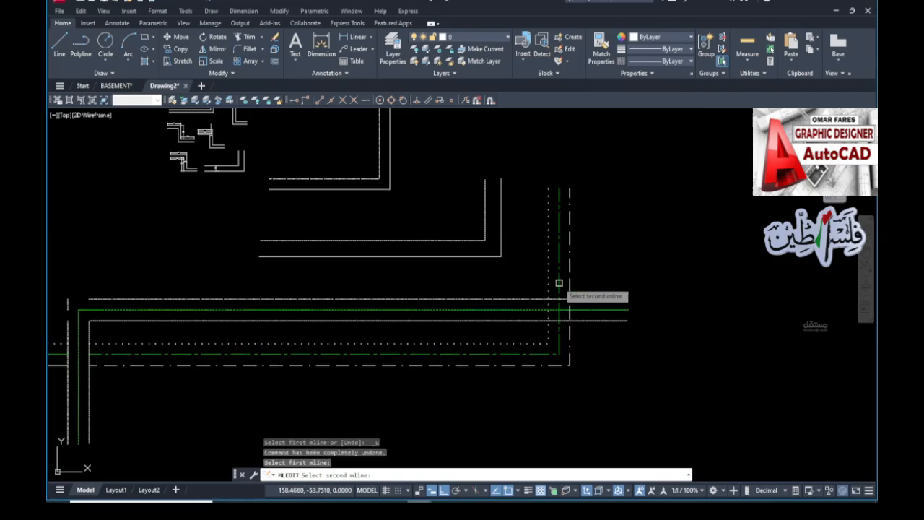
{"action": "left_click", "coordinate": [532, 310]}
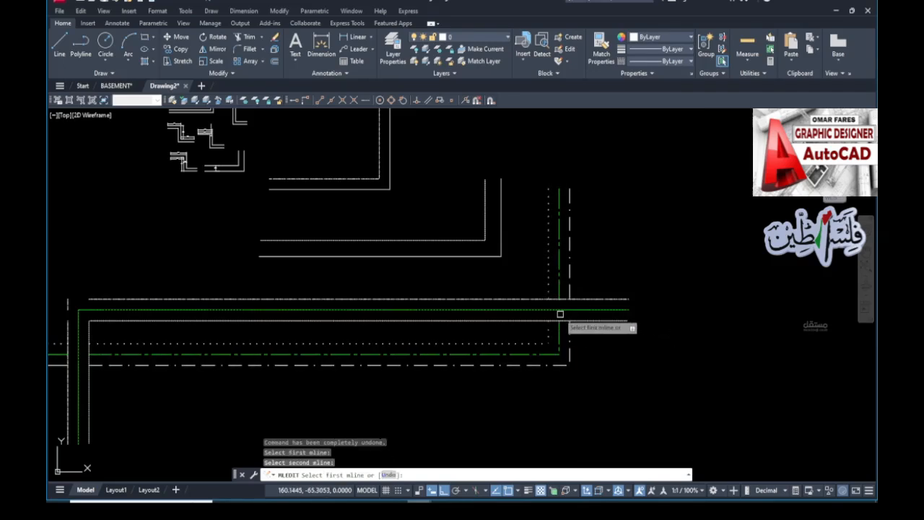
{"action": "key", "text": "Return"}
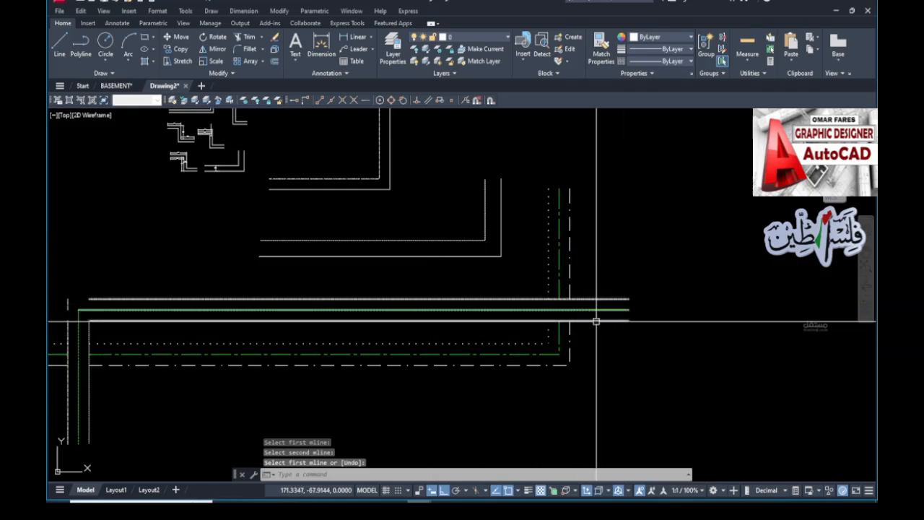
{"action": "key", "text": "Escape"}
{"action": "scroll", "coordinate": [542, 343], "scroll_direction": "down", "scroll_amount": 3}
{"action": "scroll", "coordinate": [608, 309], "scroll_direction": "up", "scroll_amount": 1}
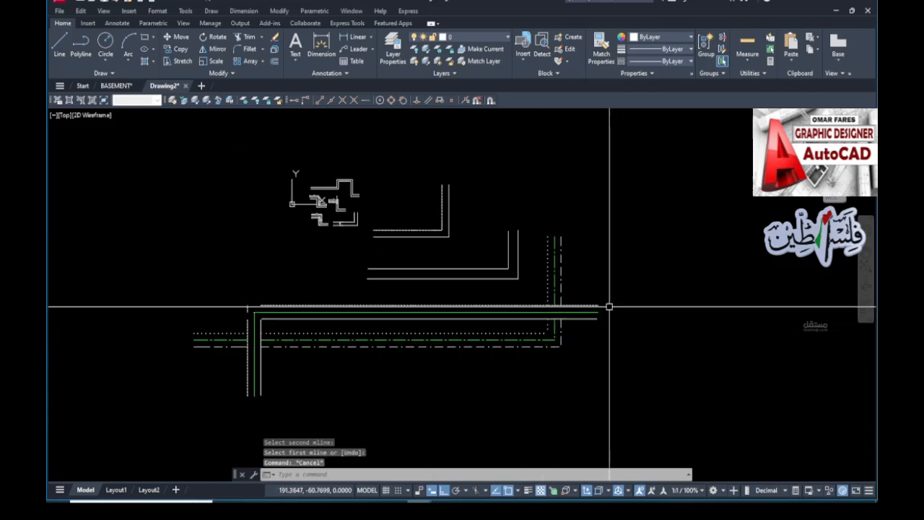
{"action": "scroll", "coordinate": [546, 322], "scroll_direction": "up", "scroll_amount": 2}
{"action": "key", "text": "Escape"}
{"action": "key", "text": "Escape"}
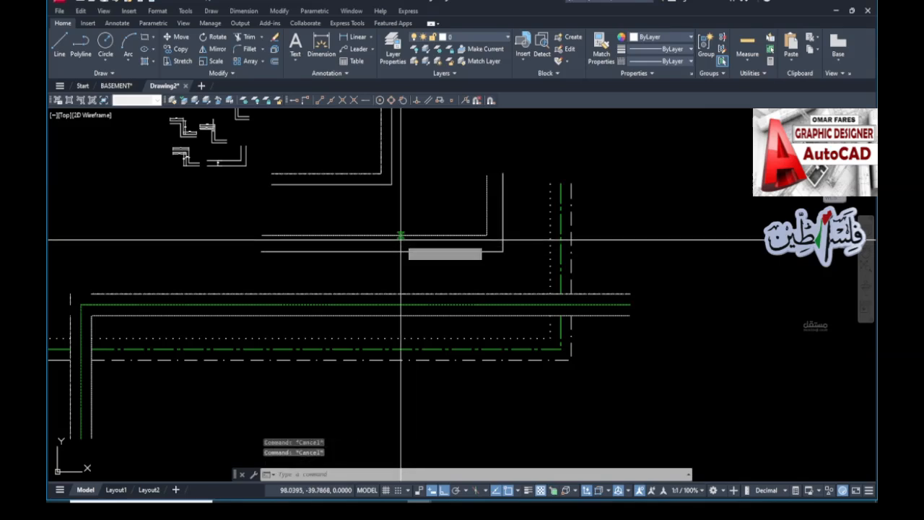
Draw a short vertical L-3 multiline across the horizontal run of the lower white L-shaped multiline.
{"action": "key", "text": "Return"}
{"action": "left_click", "coordinate": [433, 204]}
{"action": "left_click", "coordinate": [434, 270]}
{"action": "key", "text": "Escape"}
{"action": "scroll", "coordinate": [448, 249], "scroll_direction": "up", "scroll_amount": 2}
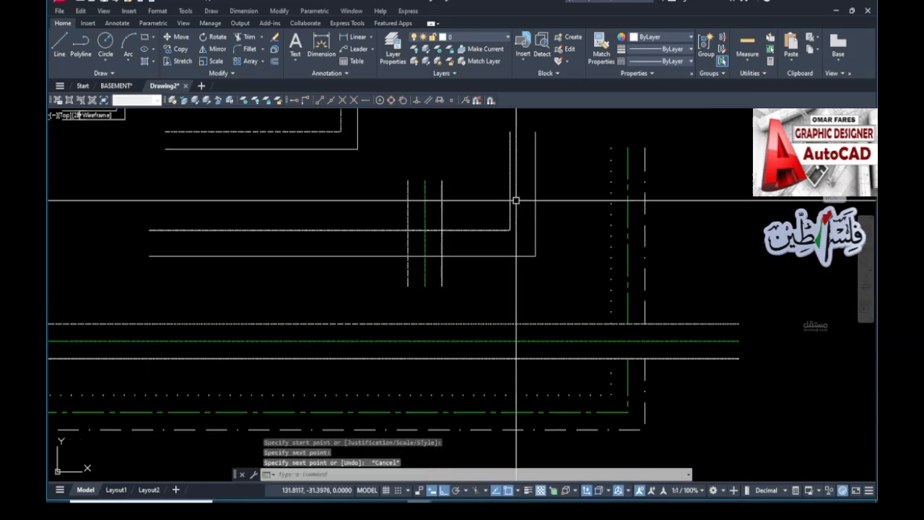
Apply a Corner Joint to the lower white L's horizontal run and the short vertical multiline, keeping the parts right of and above the crossing.
{"action": "double_click", "coordinate": [460, 230]}
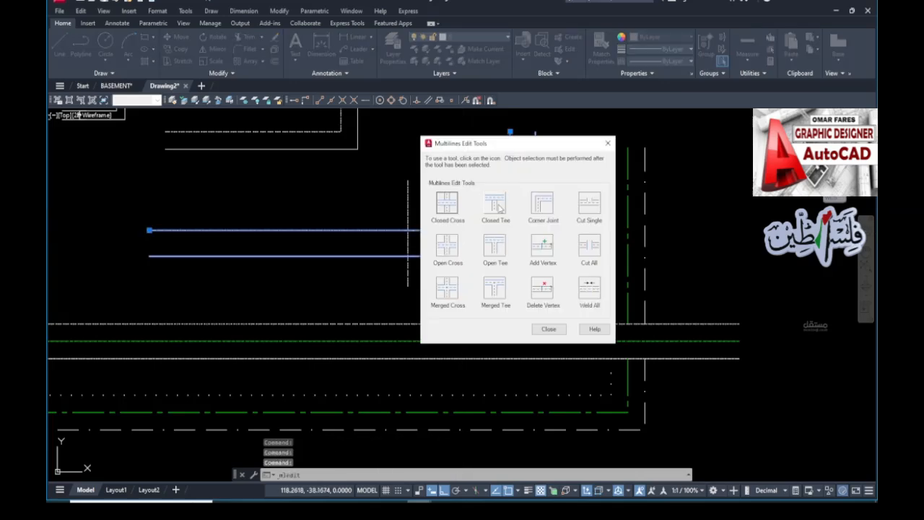
{"action": "left_click_drag", "start_coordinate": [473, 143], "coordinate": [568, 143]}
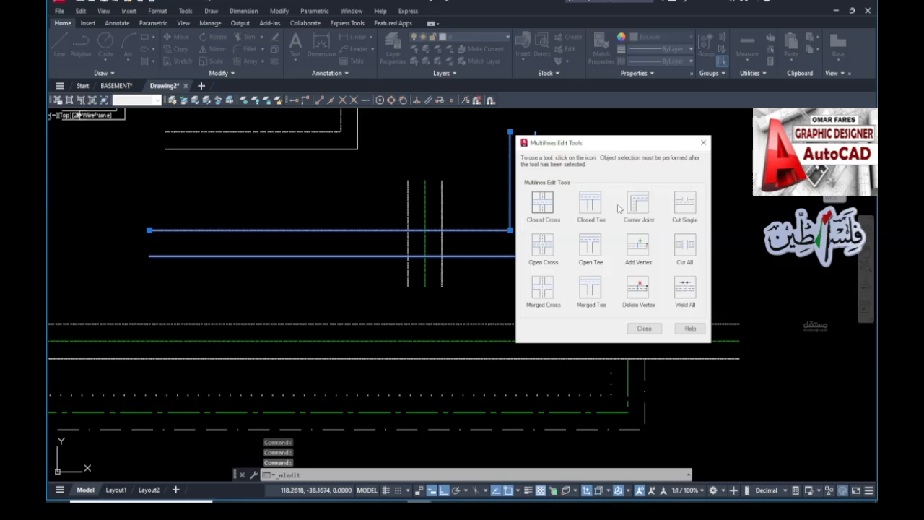
{"action": "left_click", "coordinate": [637, 207]}
{"action": "left_click", "coordinate": [465, 230]}
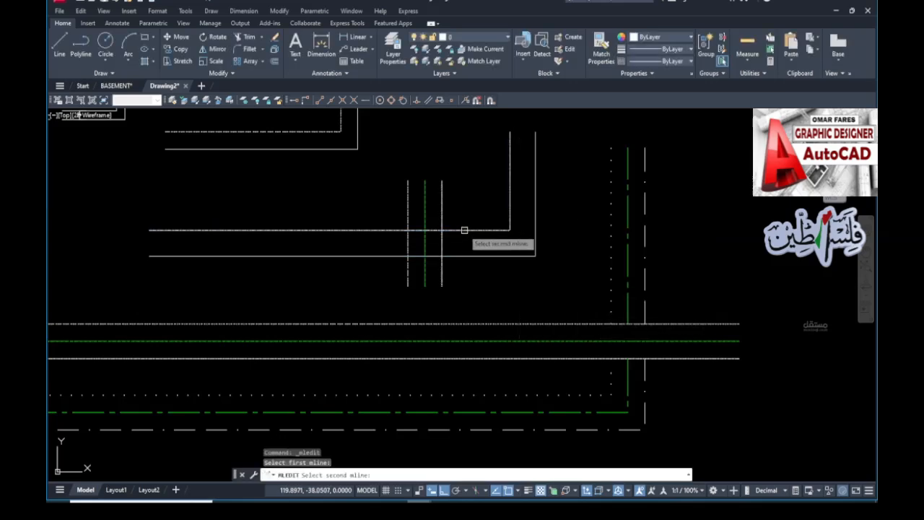
{"action": "left_click", "coordinate": [442, 217]}
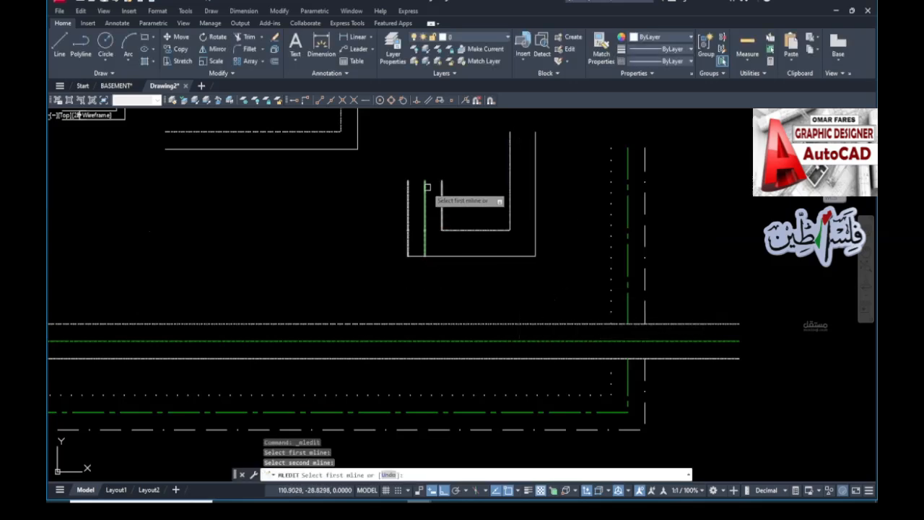
{"action": "scroll", "coordinate": [448, 268], "scroll_direction": "down", "scroll_amount": 3}
{"action": "scroll", "coordinate": [395, 207], "scroll_direction": "up", "scroll_amount": 1}
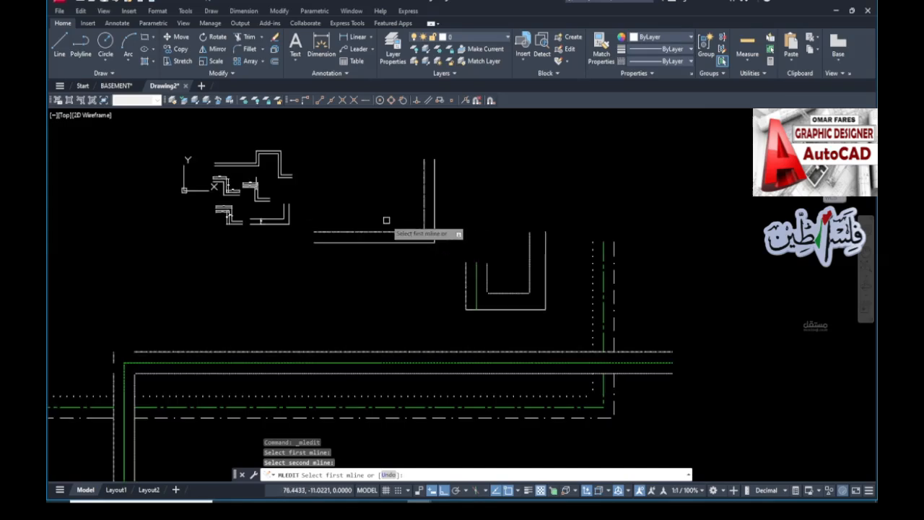
Draw a vertical L-3 multiline at scale 2.00 downward across the horizontal run of the upper white L-shaped multiline.
{"action": "key", "text": "Escape"}
{"action": "type", "text": "ml"}
{"action": "key", "text": "Return"}
{"action": "left_click", "coordinate": [385, 186]}
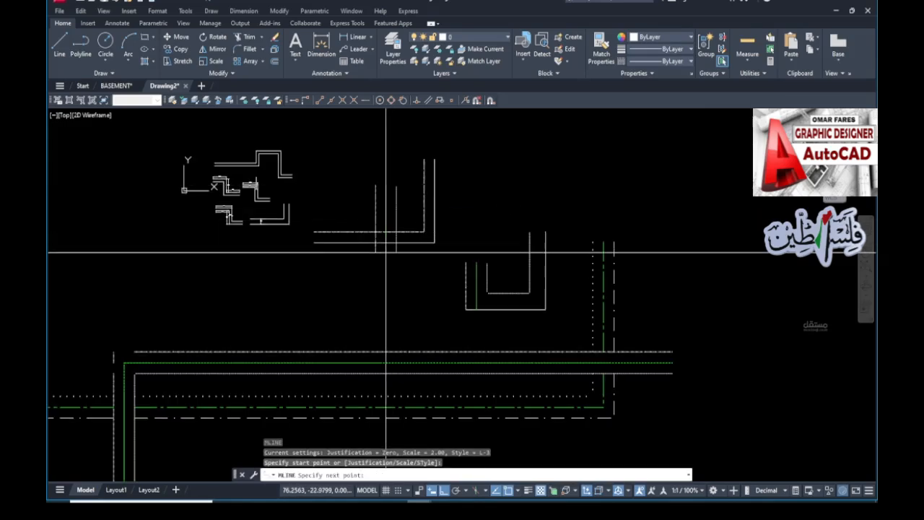
{"action": "left_click", "coordinate": [385, 277]}
{"action": "key", "text": "Escape"}
Draw a horizontal L-3 multiline from the new vertical multiline's upper end rightward across the upper L's upright leg.
{"action": "key", "text": "Return"}
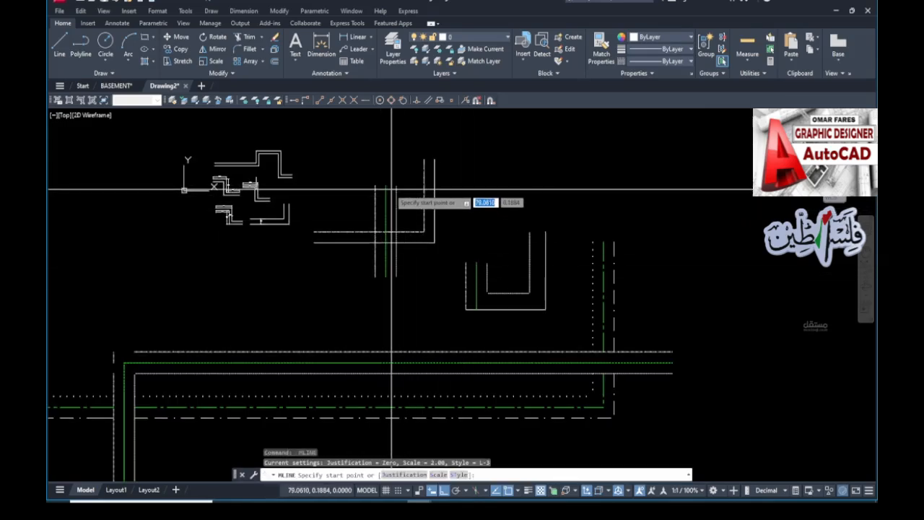
{"action": "left_click", "coordinate": [386, 186]}
{"action": "left_click", "coordinate": [493, 195]}
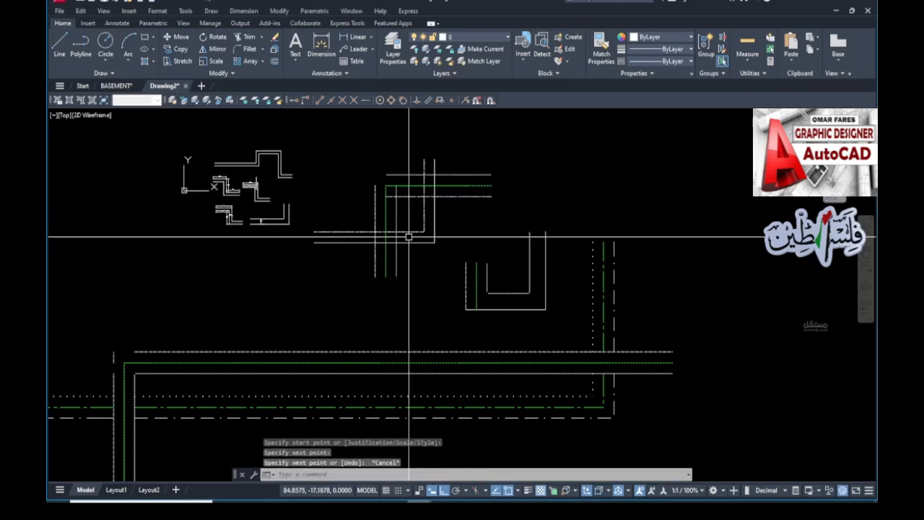
{"action": "key", "text": "Escape"}
{"action": "key", "text": "Escape"}
Join the new horizontal and vertical multilines with a Corner Joint, and try it on the long horizontal multiline and its vertical neighbour.
{"action": "double_click", "coordinate": [405, 194]}
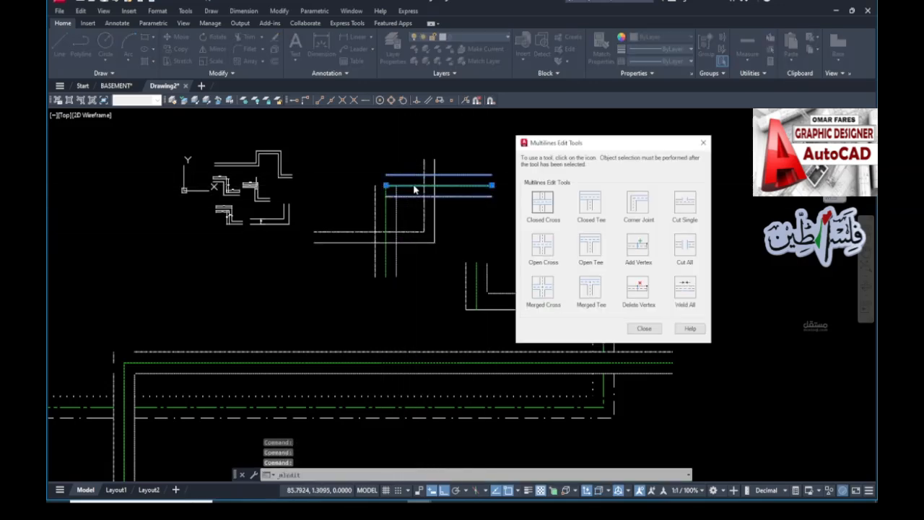
{"action": "left_click", "coordinate": [637, 204]}
{"action": "left_click", "coordinate": [405, 175]}
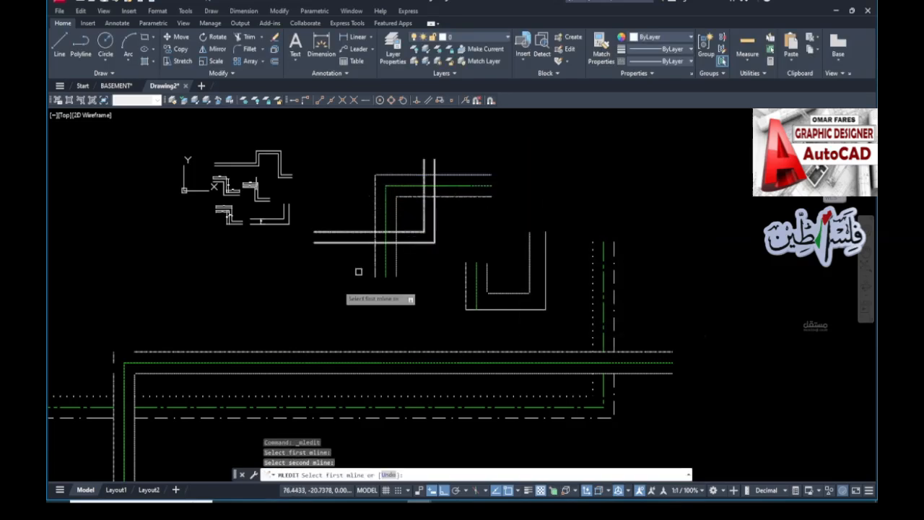
{"action": "left_click", "coordinate": [144, 361]}
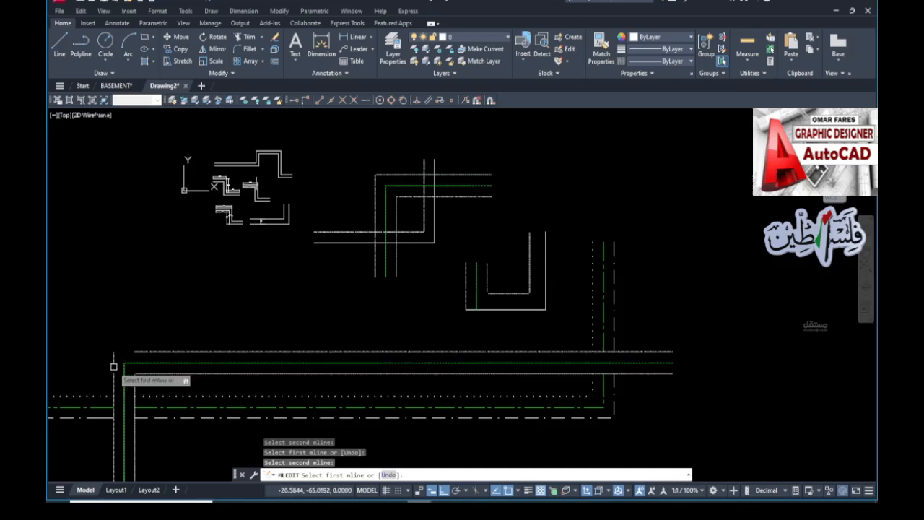
{"action": "key", "text": "Escape"}
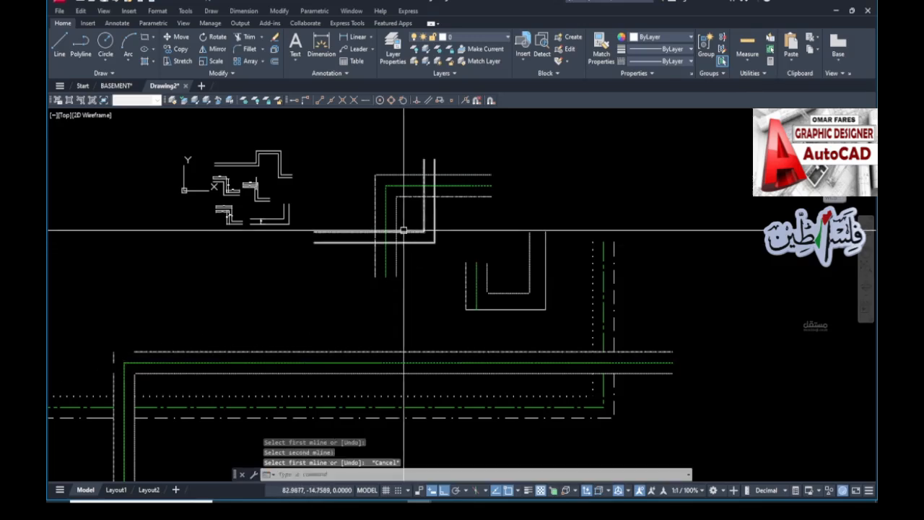
Apply an Open Cross at both places where the upper white L crosses the joined multilines, choosing the joined multilines as first.
{"action": "double_click", "coordinate": [396, 216]}
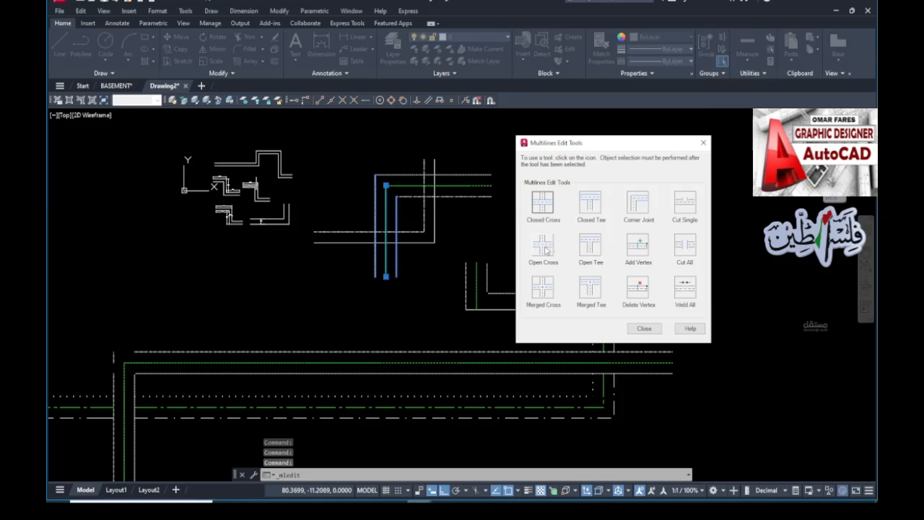
{"action": "left_click", "coordinate": [544, 247]}
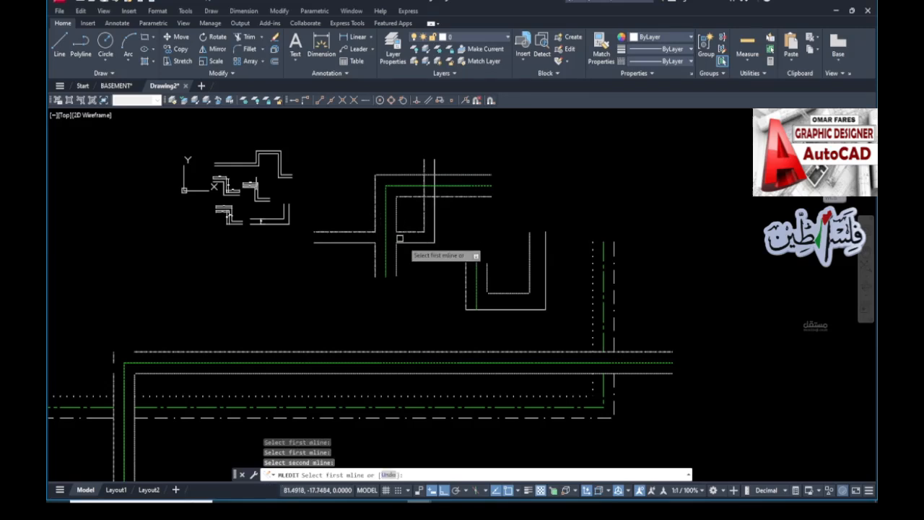
{"action": "left_click", "coordinate": [434, 205]}
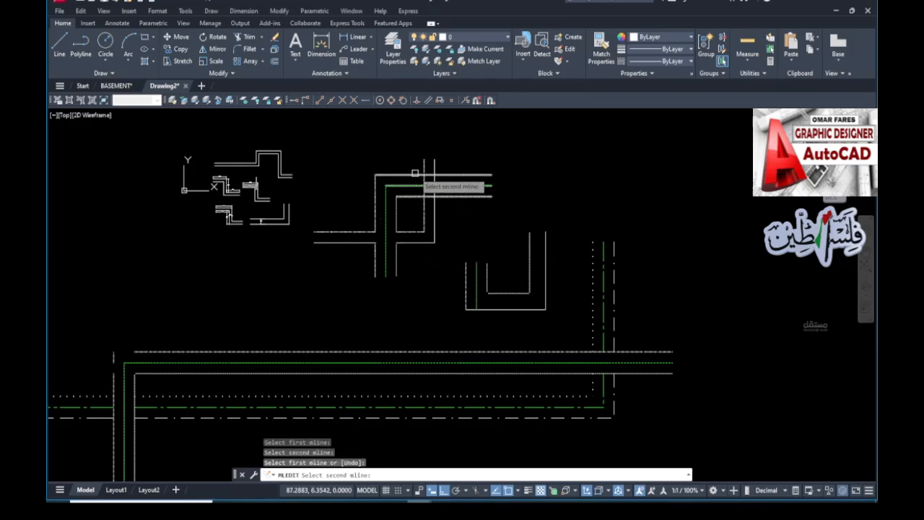
{"action": "key", "text": "Escape"}
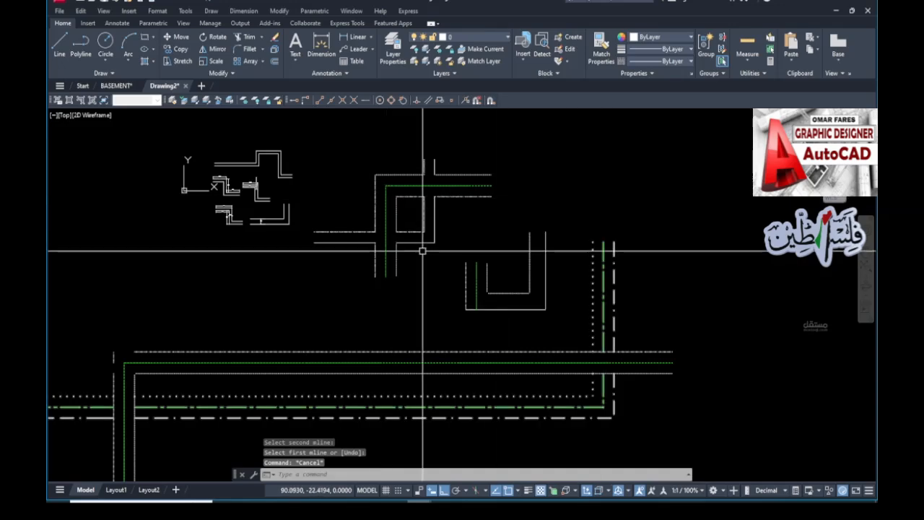
{"action": "scroll", "coordinate": [449, 288], "scroll_direction": "down", "scroll_amount": 2}
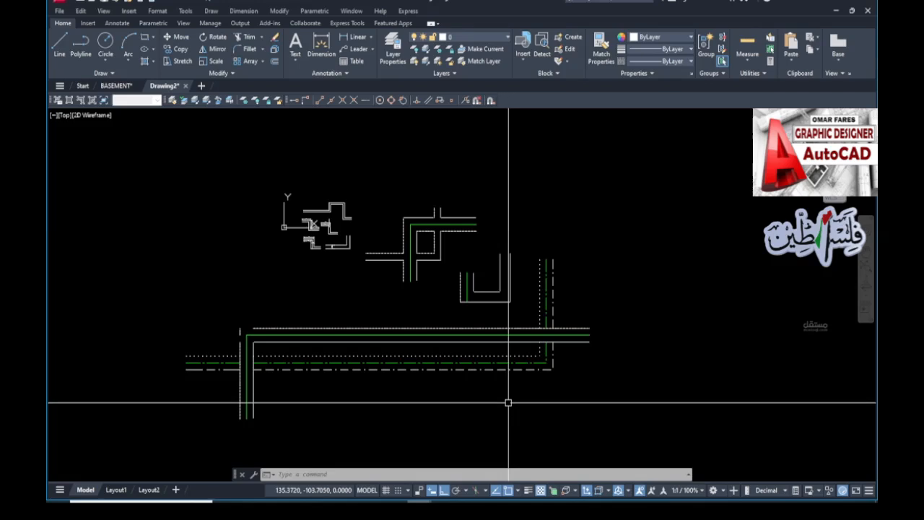
{"action": "scroll", "coordinate": [509, 403], "scroll_direction": "up", "scroll_amount": 3}
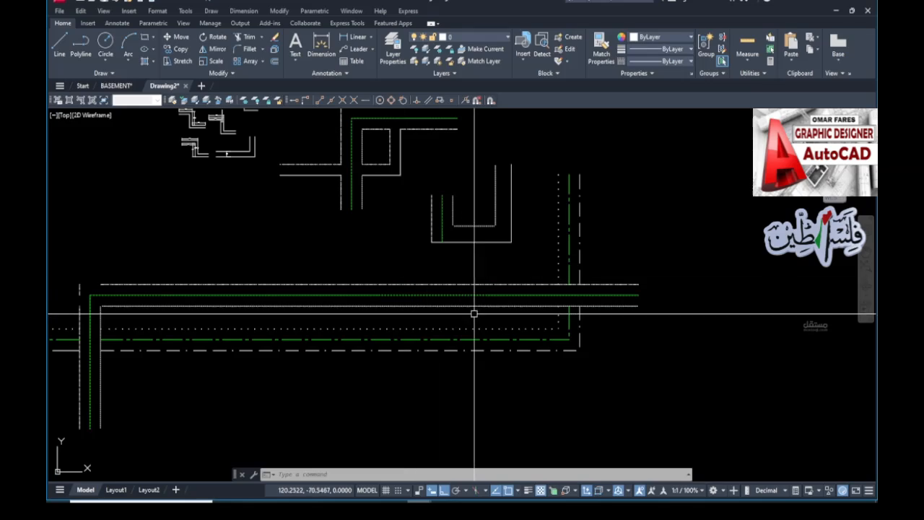
{"action": "scroll", "coordinate": [538, 361], "scroll_direction": "down", "scroll_amount": 2}
{"action": "scroll", "coordinate": [245, 353], "scroll_direction": "up", "scroll_amount": 2}
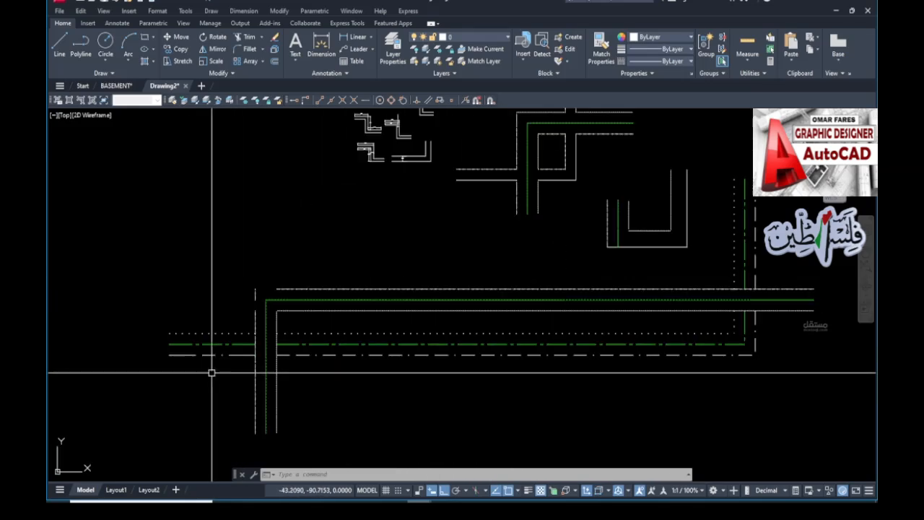
{"action": "scroll", "coordinate": [141, 381], "scroll_direction": "down", "scroll_amount": 2}
{"action": "scroll", "coordinate": [127, 385], "scroll_direction": "up", "scroll_amount": 2}
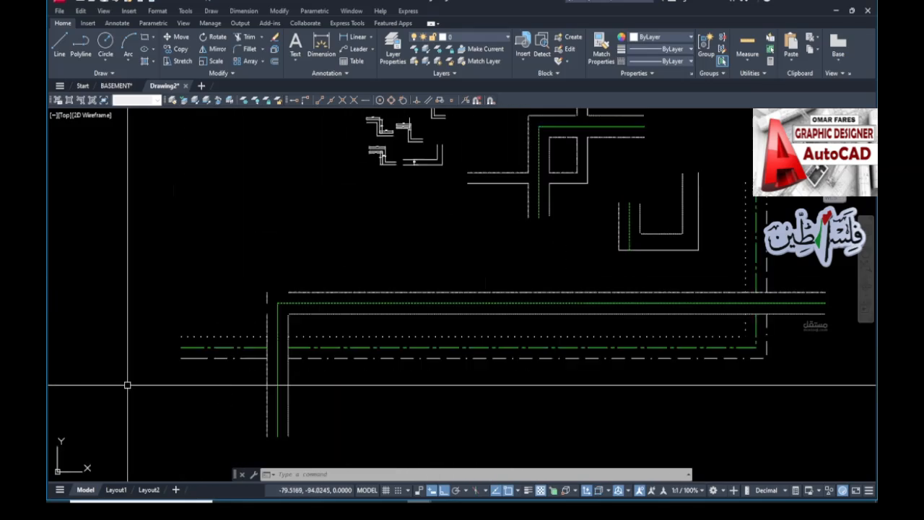
{"action": "scroll", "coordinate": [127, 385], "scroll_direction": "down", "scroll_amount": 2}
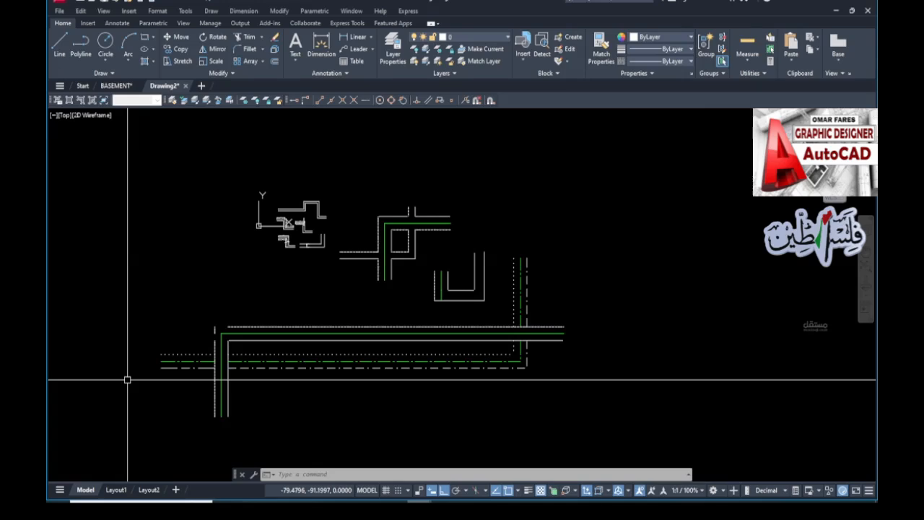